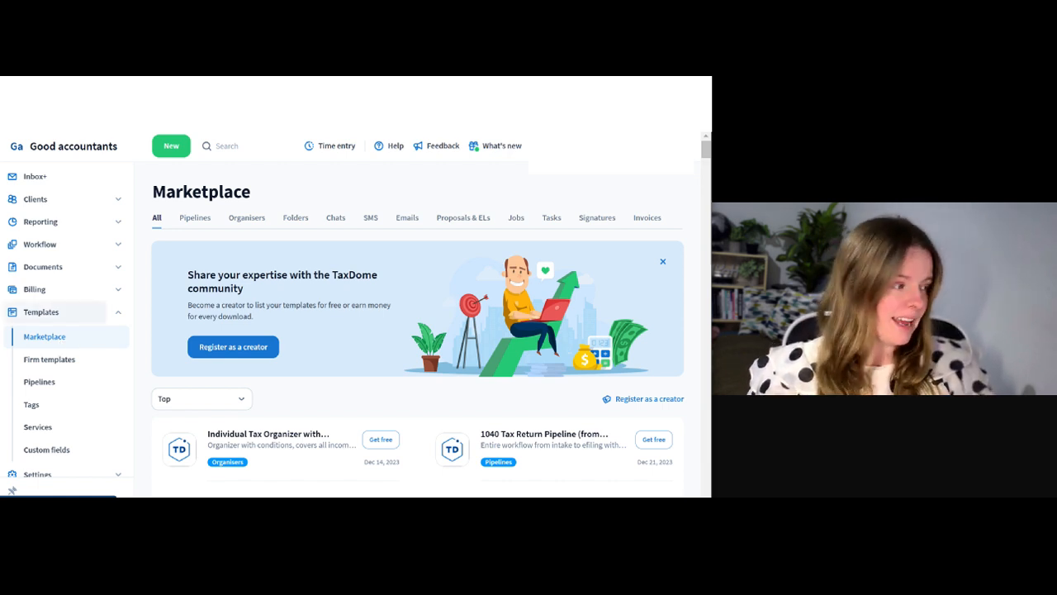
- Copy the EN (UK) (Payroll) PAYE - Agent Authorisation Organiser from the library into the firm's organiser templates
left_click(66, 361)
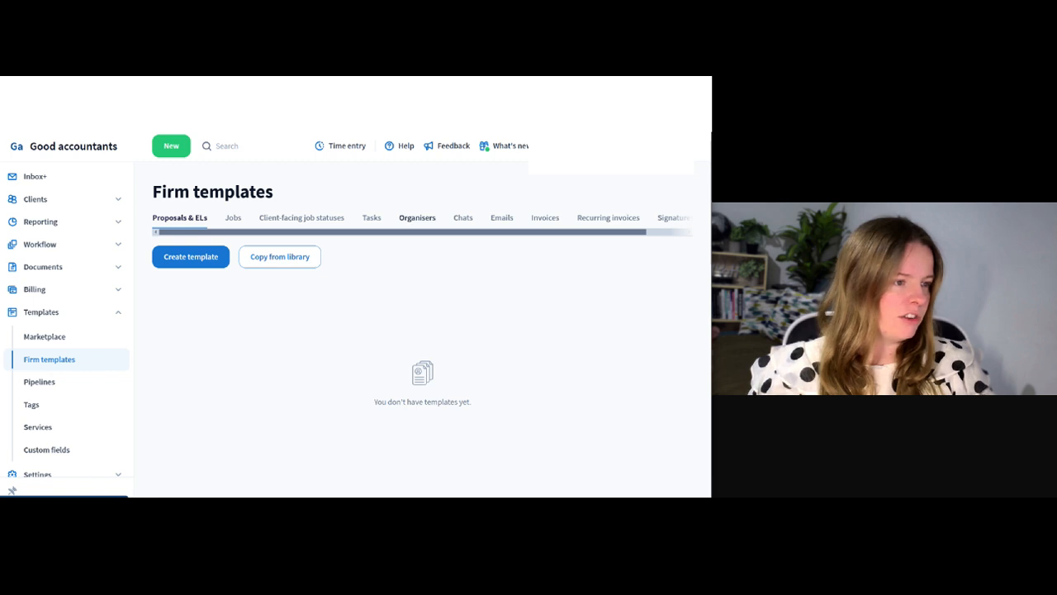
left_click(417, 218)
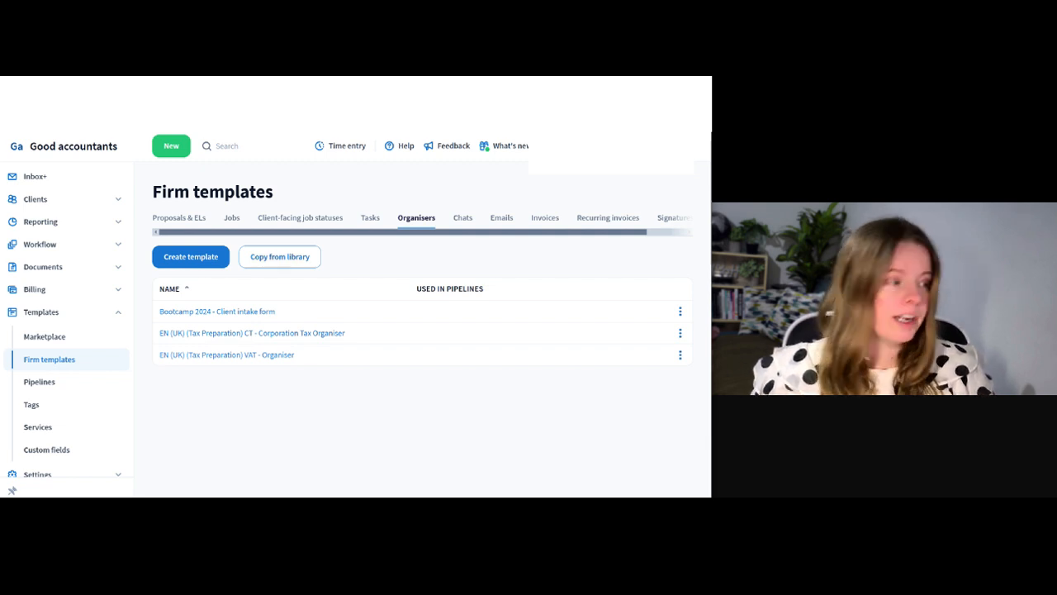
left_click(280, 257)
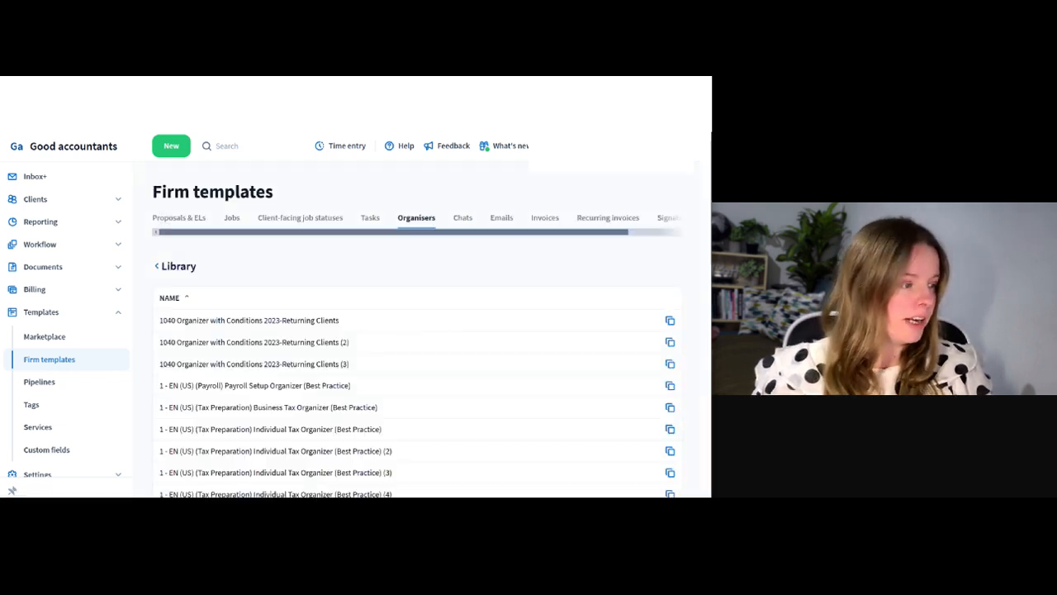
scroll(421, 331, "down", 4)
scroll(417, 331, "down", 3)
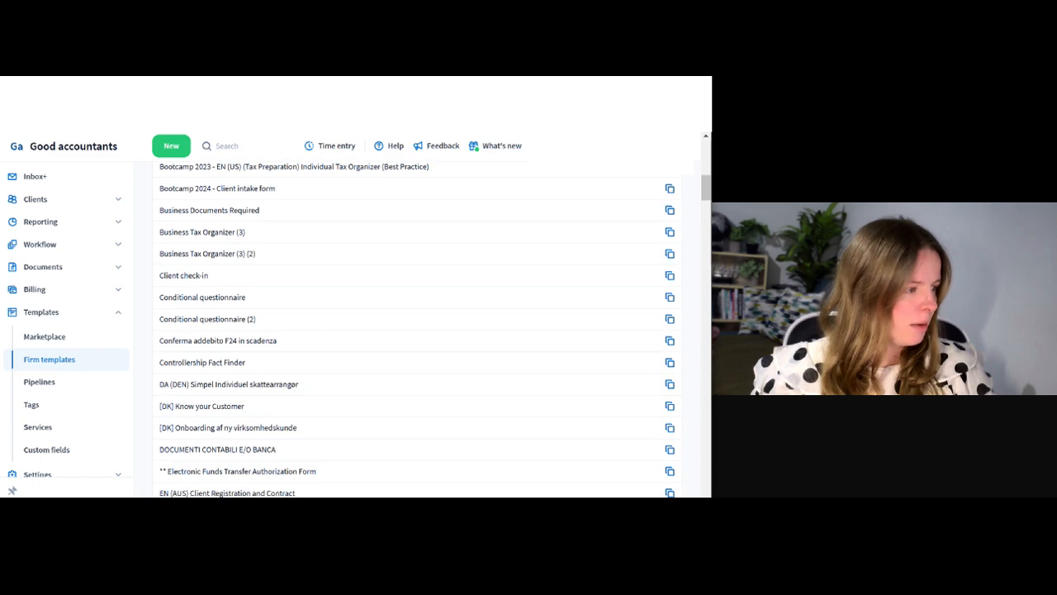
scroll(417, 331, "down", 3)
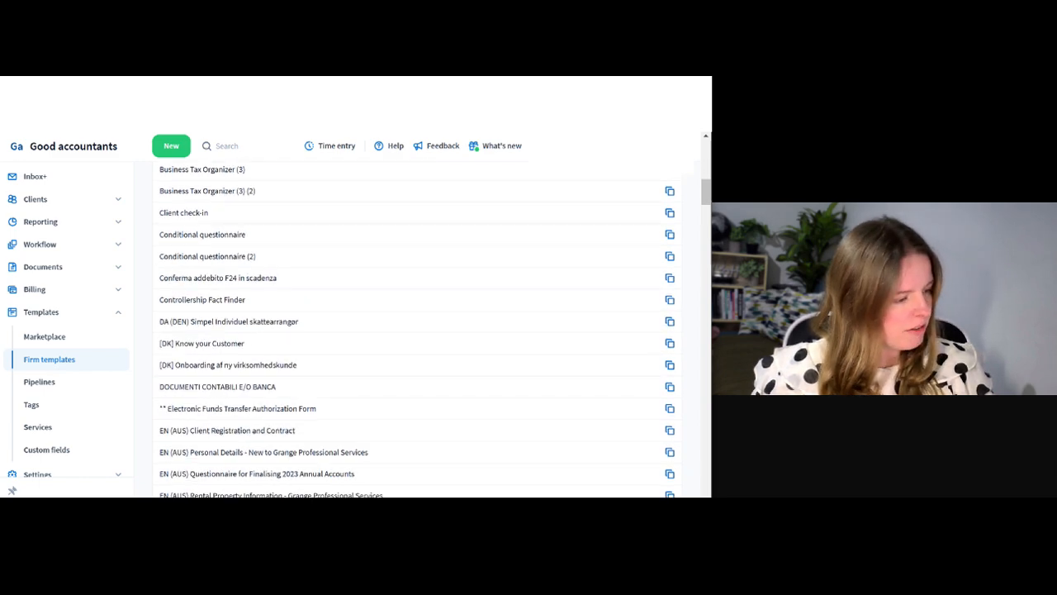
scroll(418, 331, "down", 5)
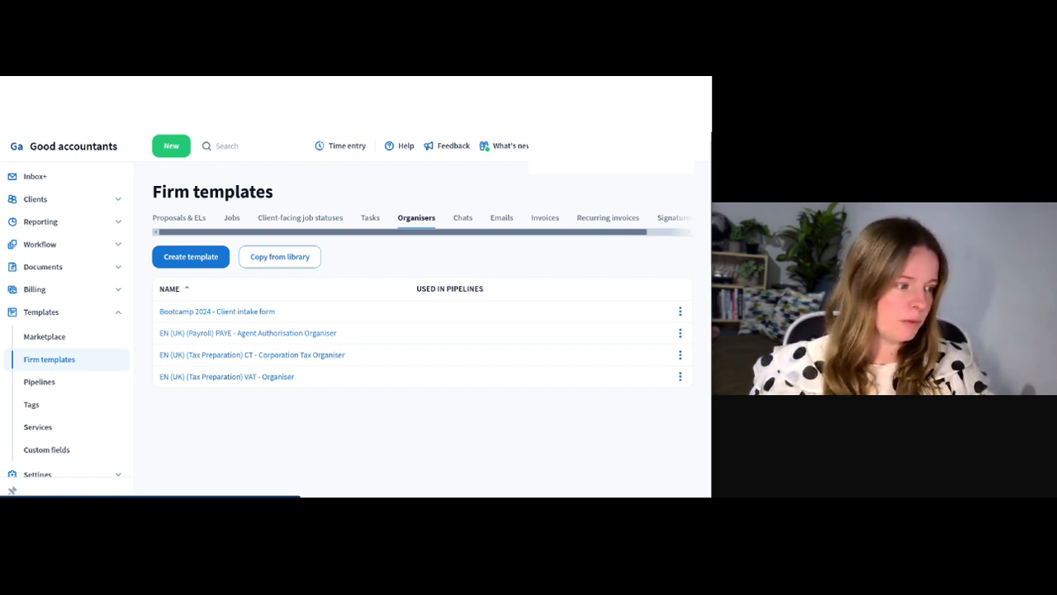
- Open the EN (UK) (Tax Preparation) VAT - Organiser template for editing and rename the template as VAT - Questionnaire
left_click(227, 377)
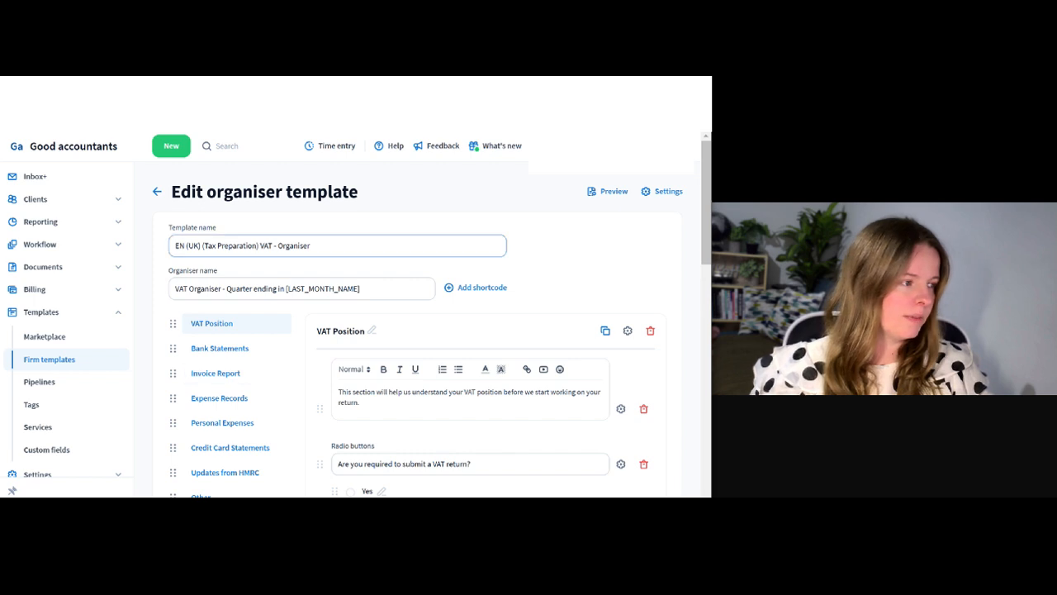
left_click_drag(260, 245, 175, 245)
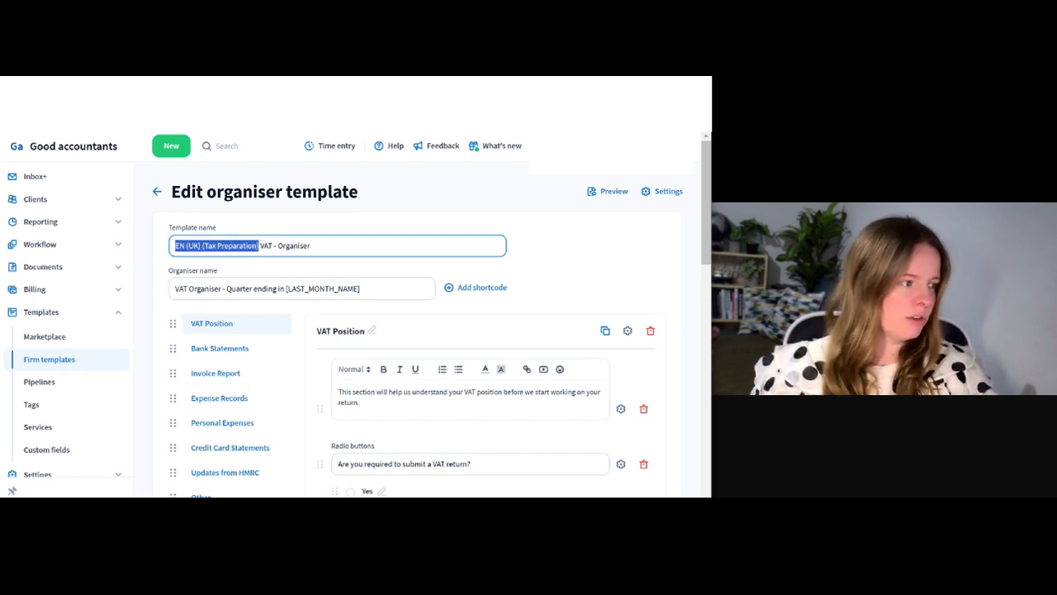
key("BackSpace")
key("Delete")
left_click_drag(192, 245, 225, 245)
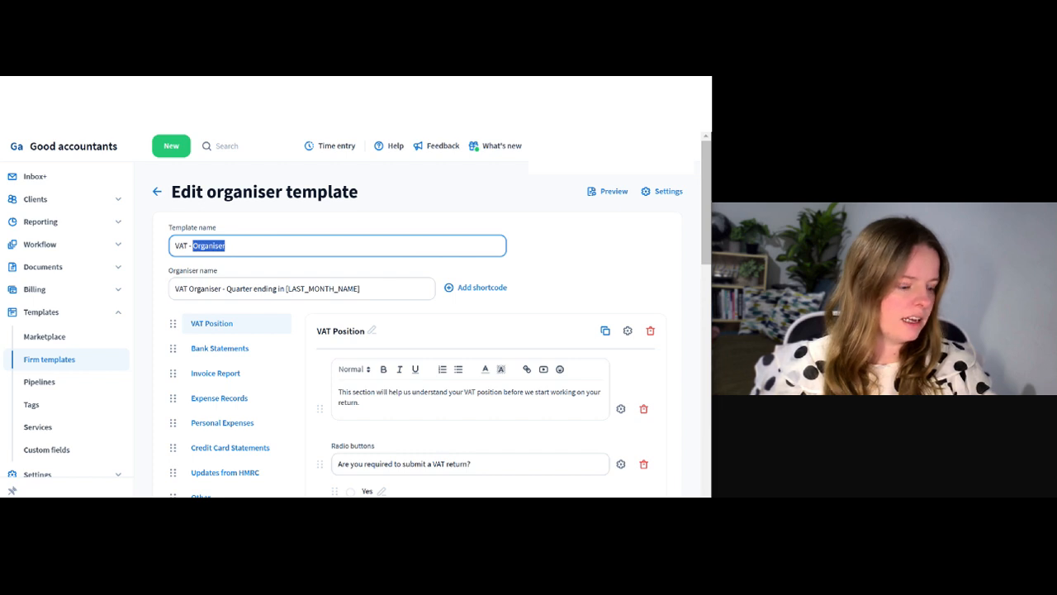
type("Q")
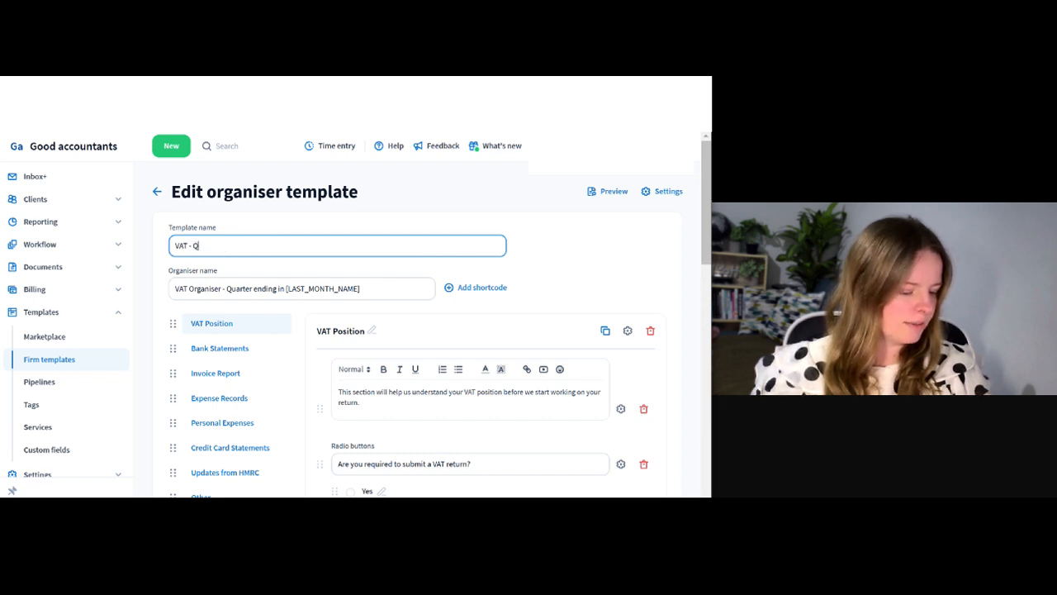
type("uestio")
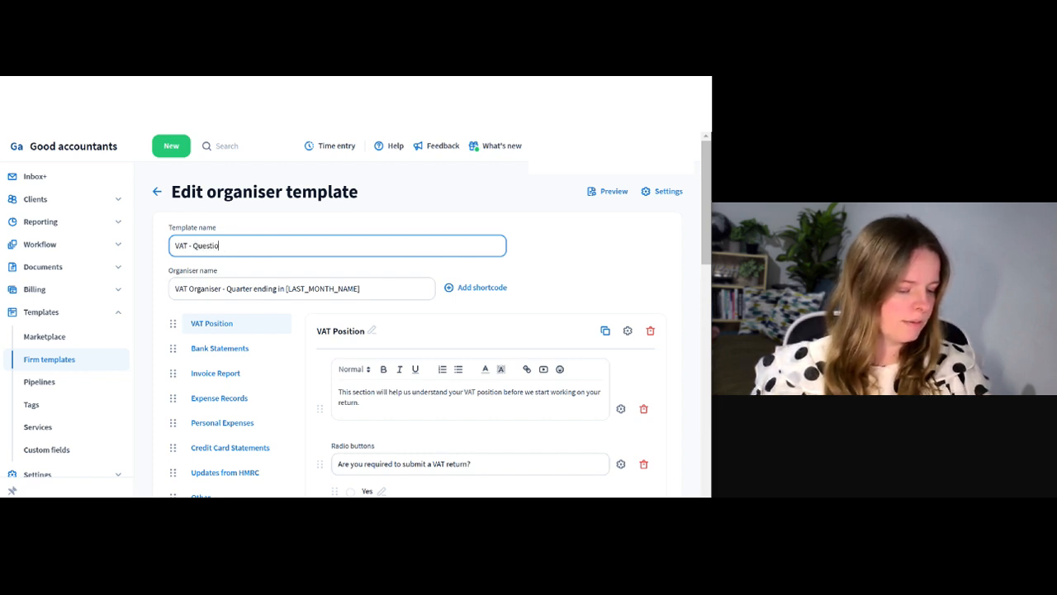
type("nnaire")
left_click(565, 266)
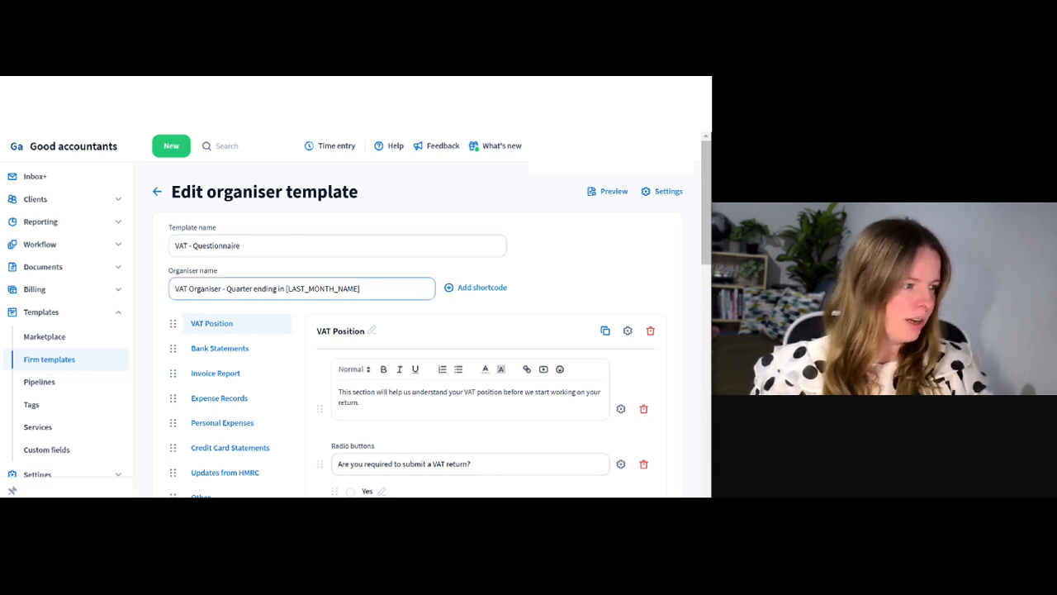
- Examine the organiser name of the VAT questionnaire, in particular its [LAST_MONTH_NAME] shortcode
key("ctrl+plus")
key("ctrl+plus")
key("ctrl+plus")
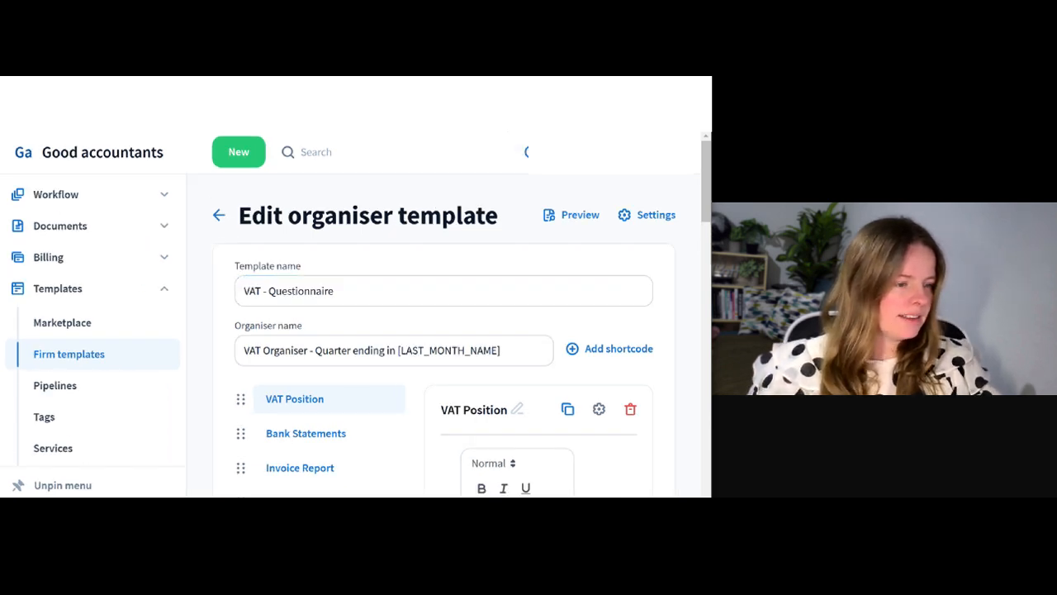
left_click(398, 350)
left_click_drag(398, 350, 500, 351)
left_click(501, 350)
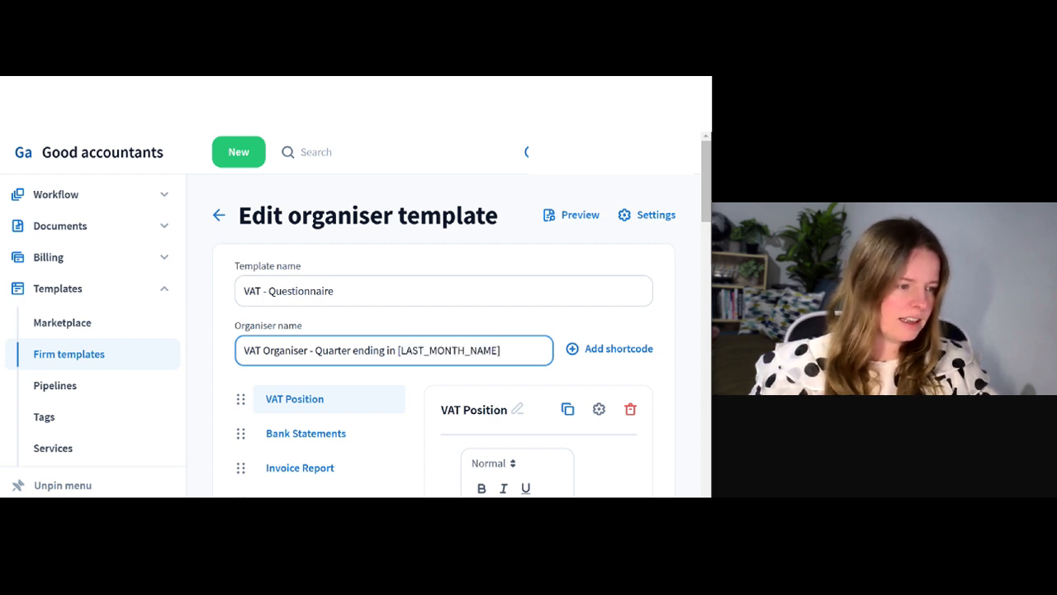
left_click_drag(396, 350, 501, 350)
left_click(501, 351)
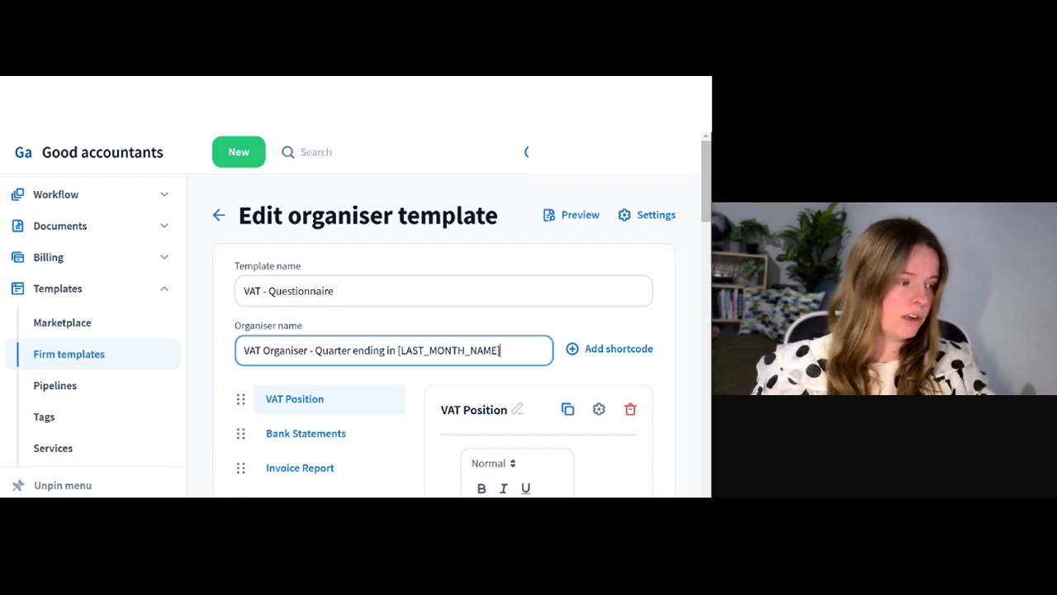
left_click_drag(244, 350, 500, 350)
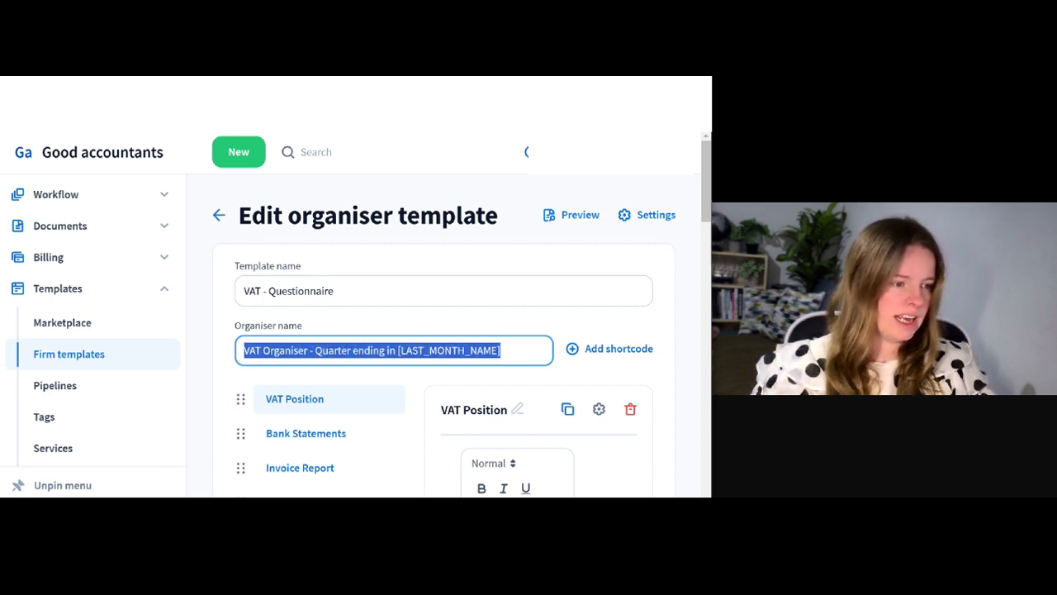
left_click(483, 351)
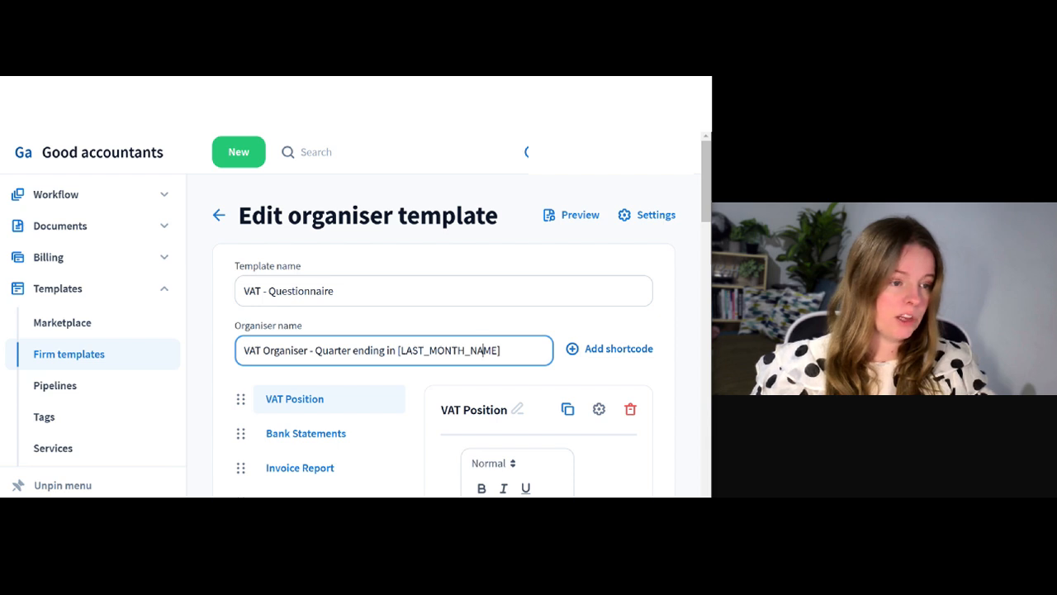
- Replace the [LAST_MONTH_NAME] shortcode in the organiser name with the Last quarter shortcode and save the template
left_click(501, 350)
left_click(610, 350)
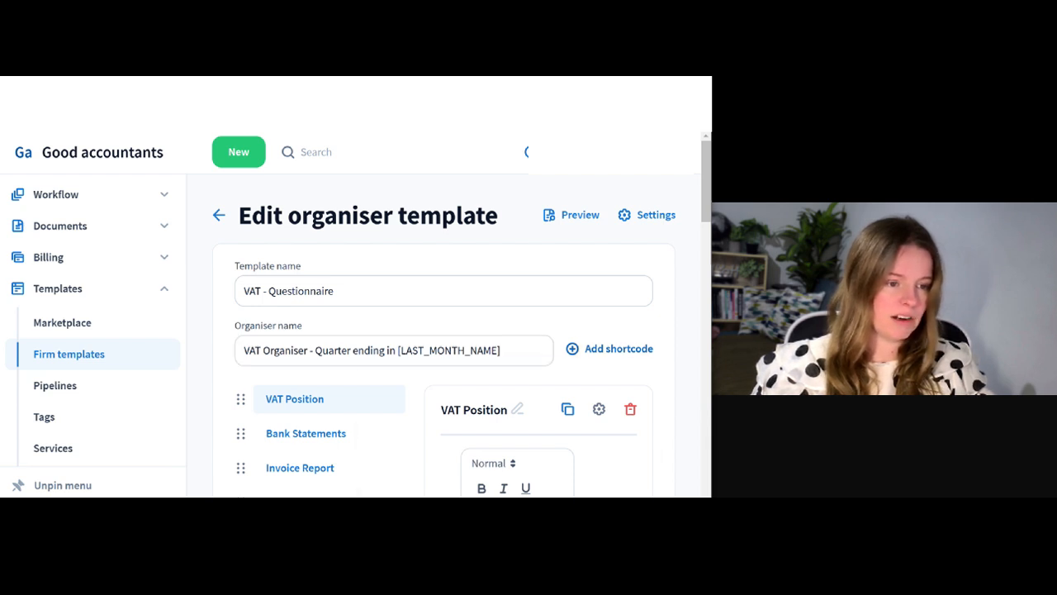
scroll(502, 438, "down", 1)
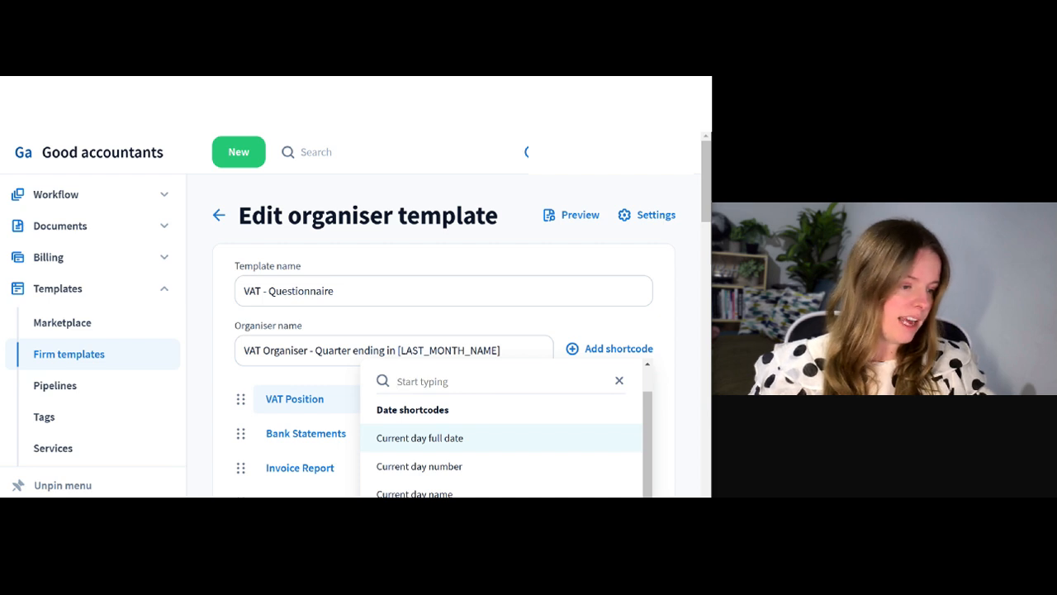
scroll(502, 438, "down", 8)
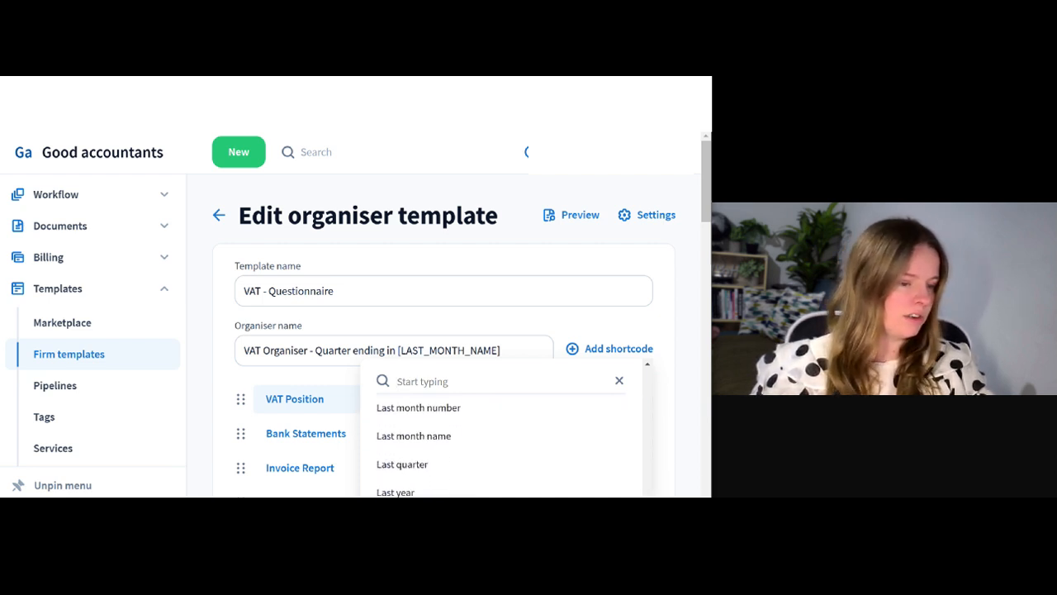
scroll(502, 459, "down", 3)
scroll(503, 459, "up", 3)
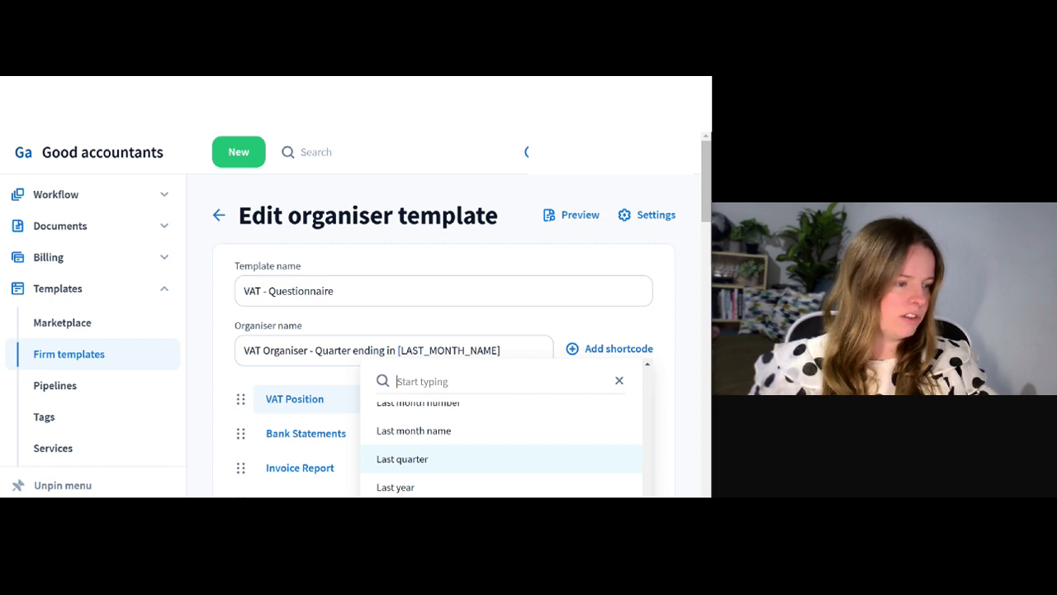
left_click(438, 463)
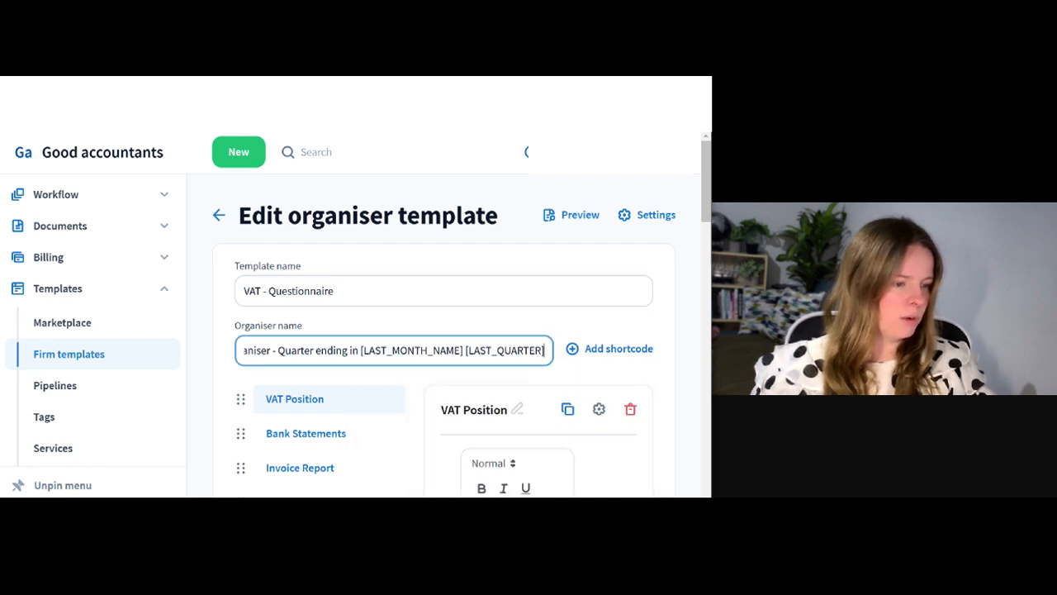
left_click_drag(464, 350, 360, 351)
key("BackSpace")
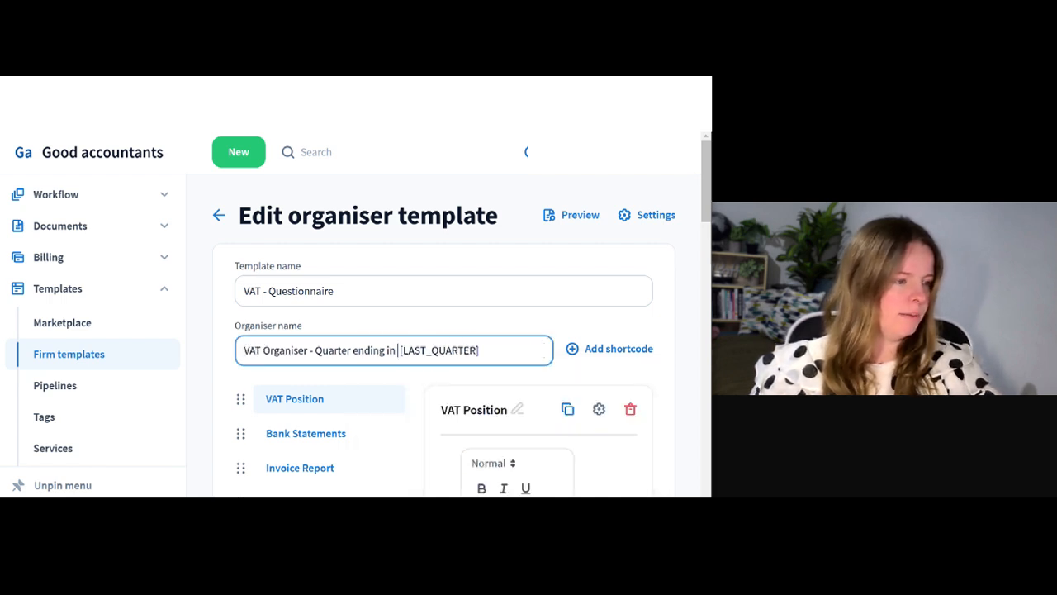
key("Delete")
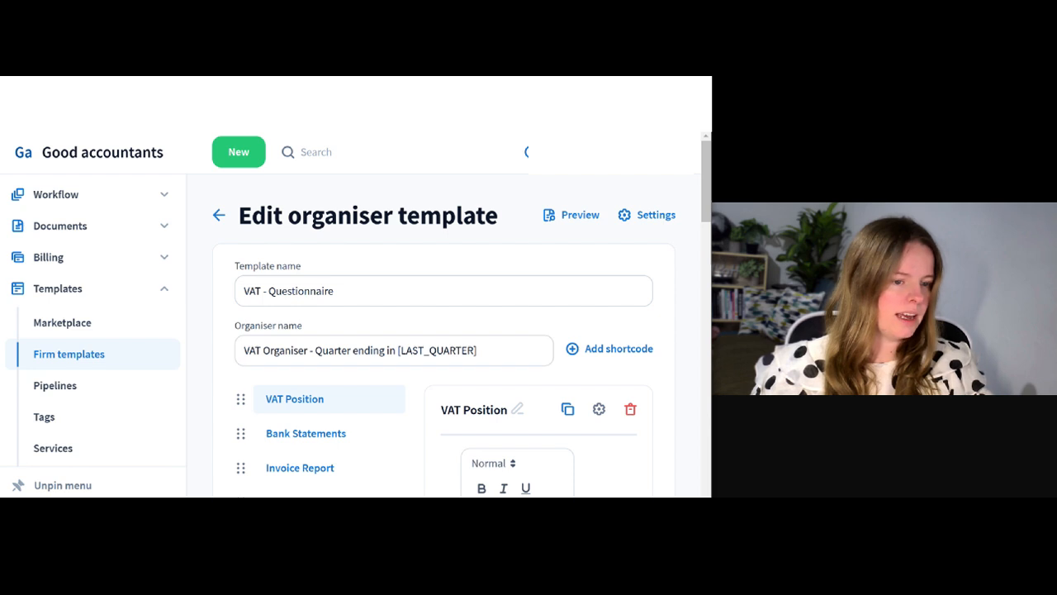
scroll(444, 330, "down", 15)
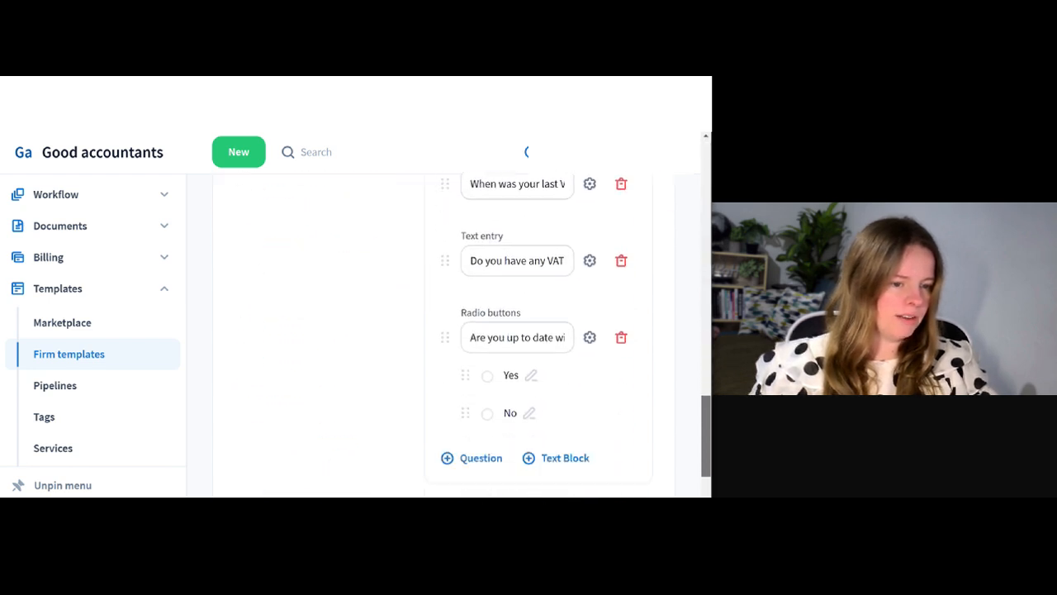
left_click(352, 440)
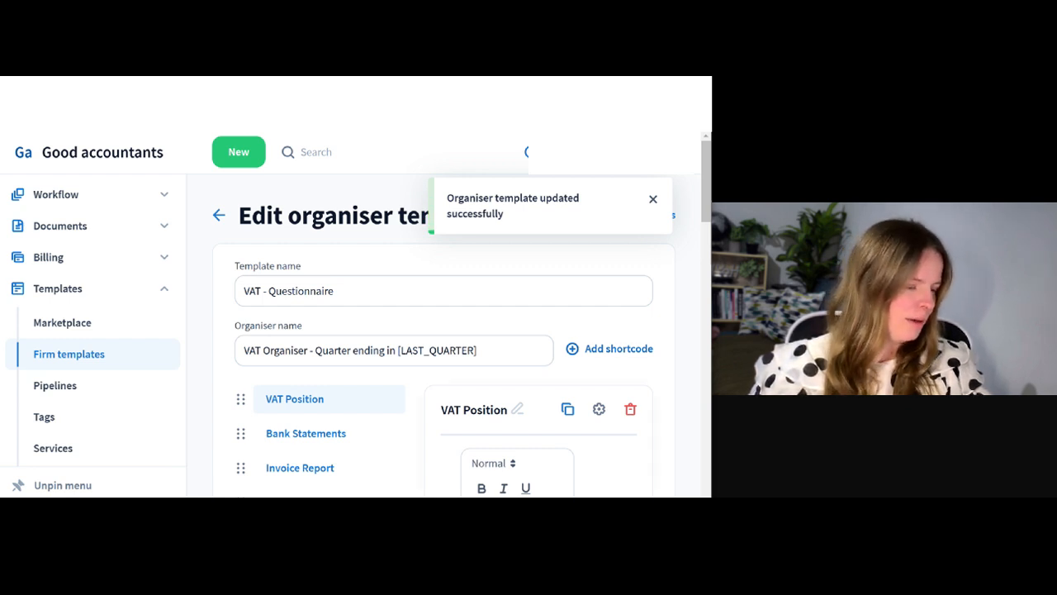
- Review the organiser's section list and the introductory text and radio-button questions in the VAT Position section
key("ctrl+minus")
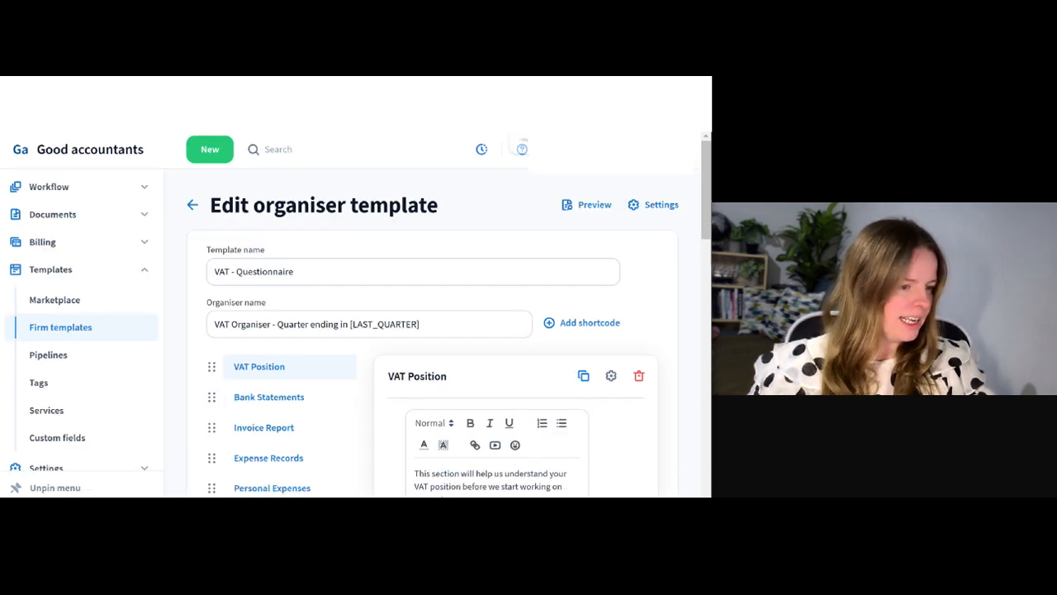
scroll(446, 347, "down", 1)
scroll(446, 330, "down", 1)
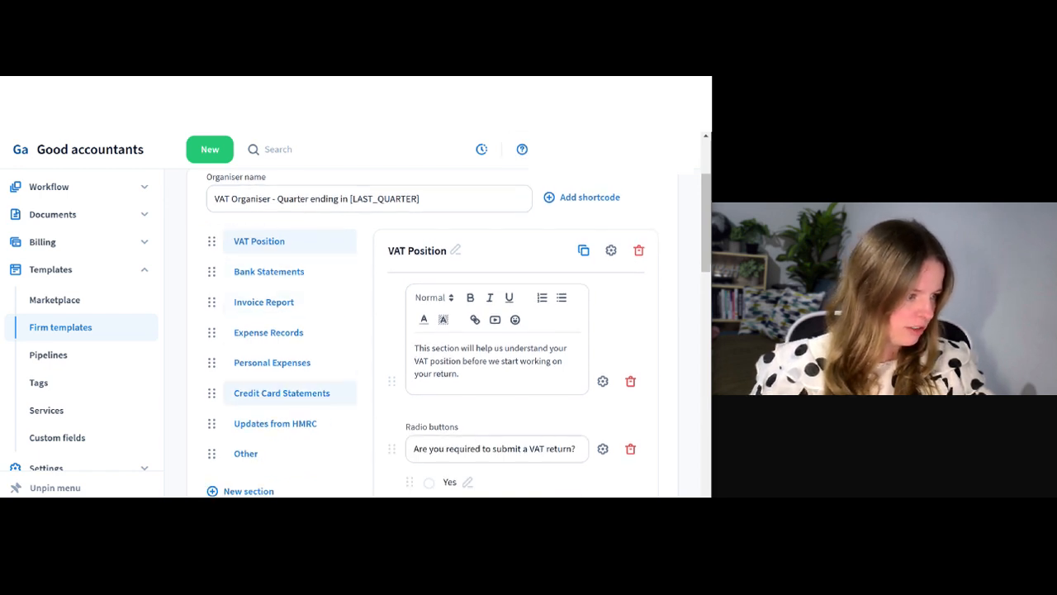
scroll(289, 302, "up", 1)
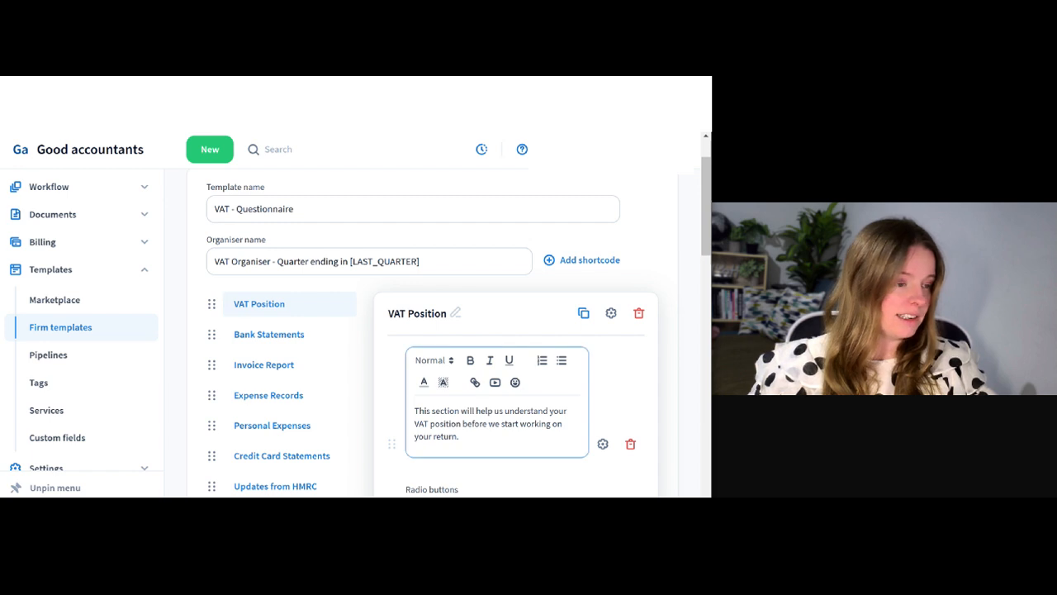
scroll(429, 330, "down", 1)
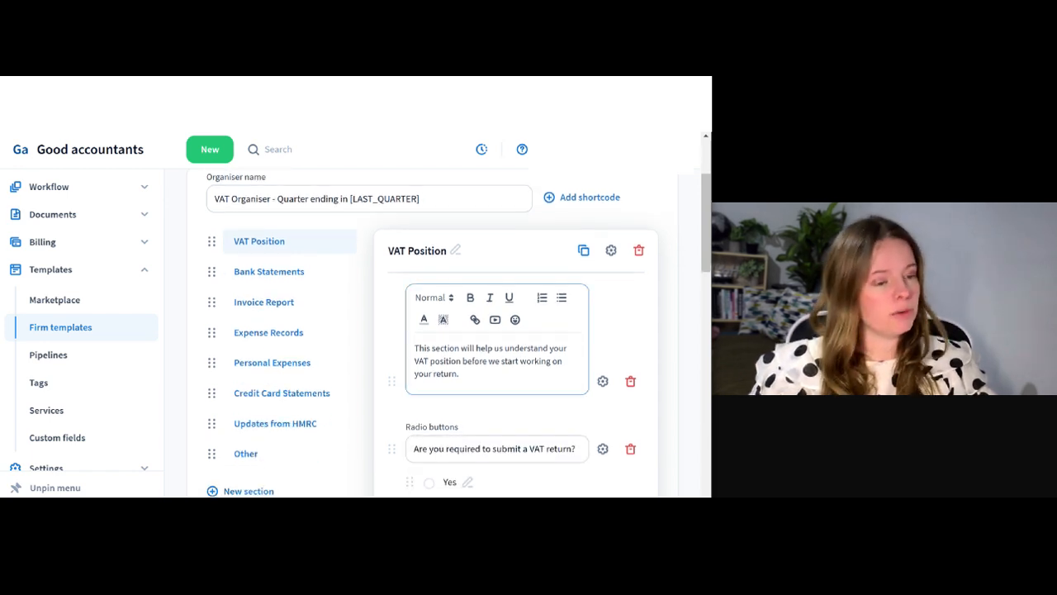
scroll(429, 331, "down", 2)
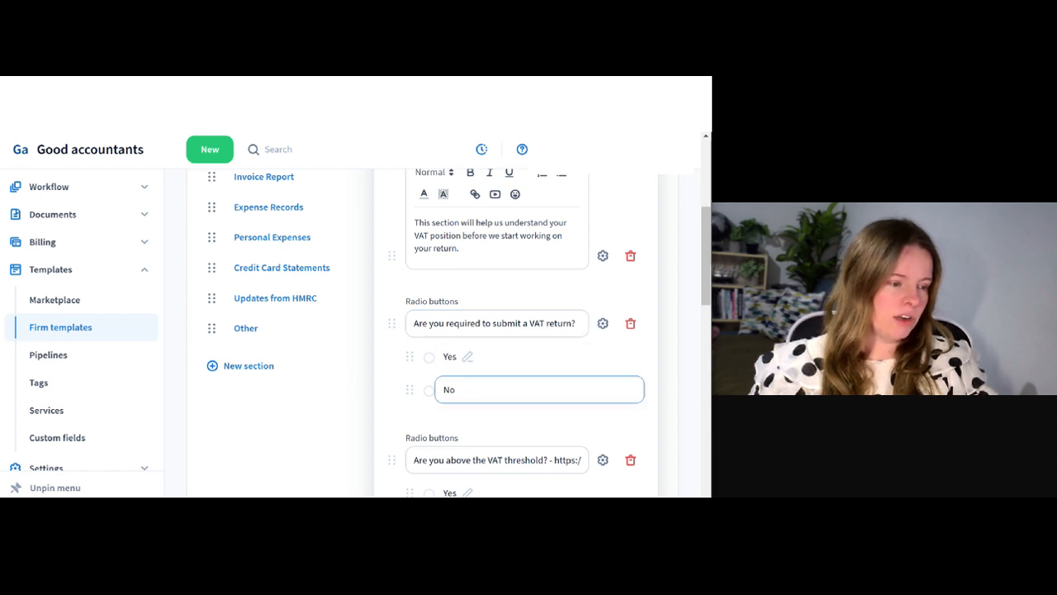
scroll(496, 388, "down", 2)
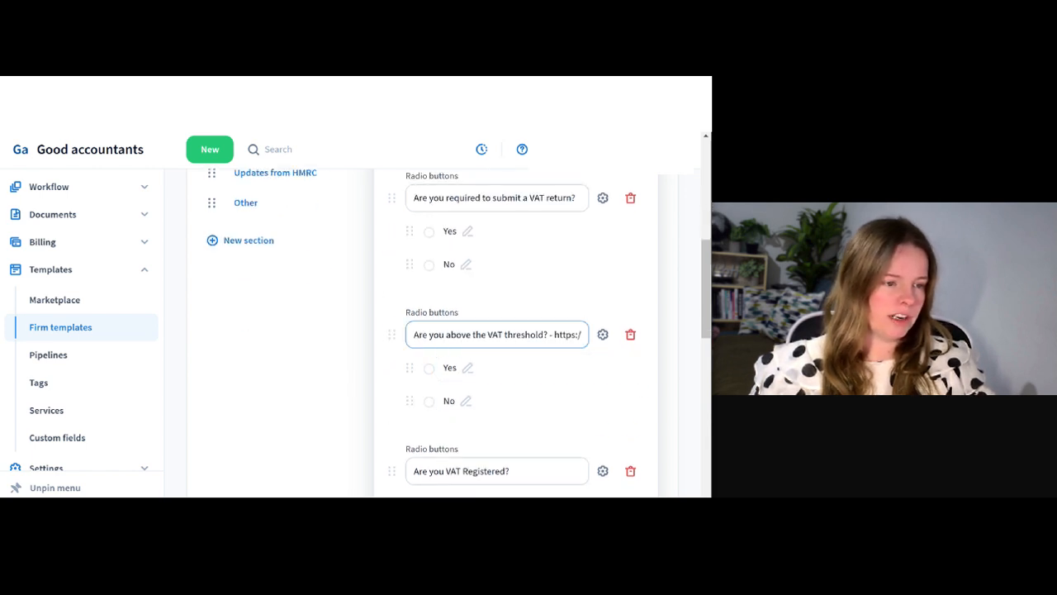
- Inspect the wording of the "Are you above the VAT threshold?" question and the gov.uk link that follows it
left_click_drag(521, 333, 586, 334)
left_click(547, 335)
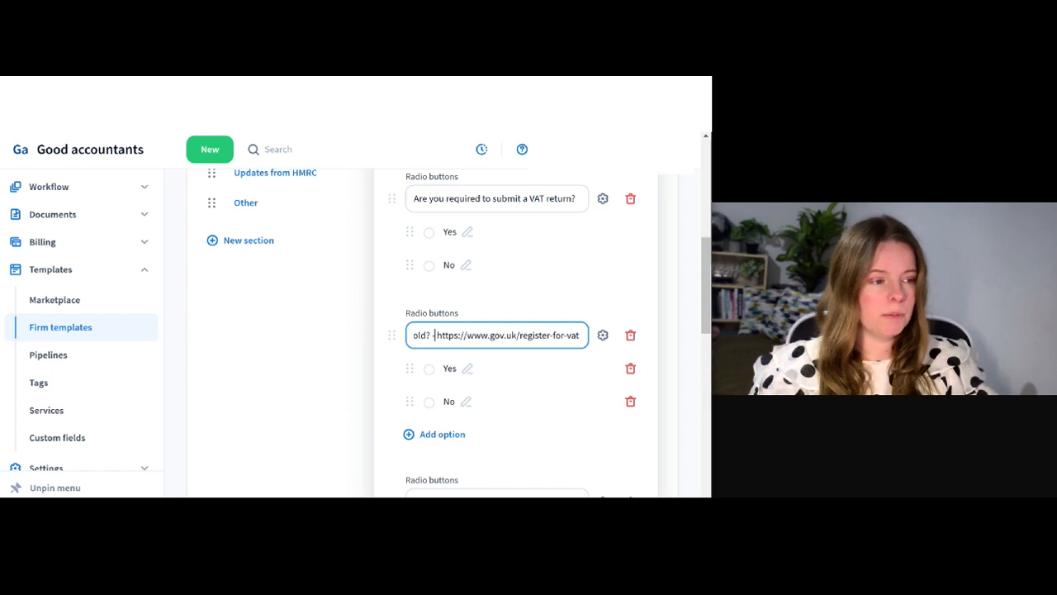
left_click_drag(436, 336, 400, 335)
left_click(488, 336)
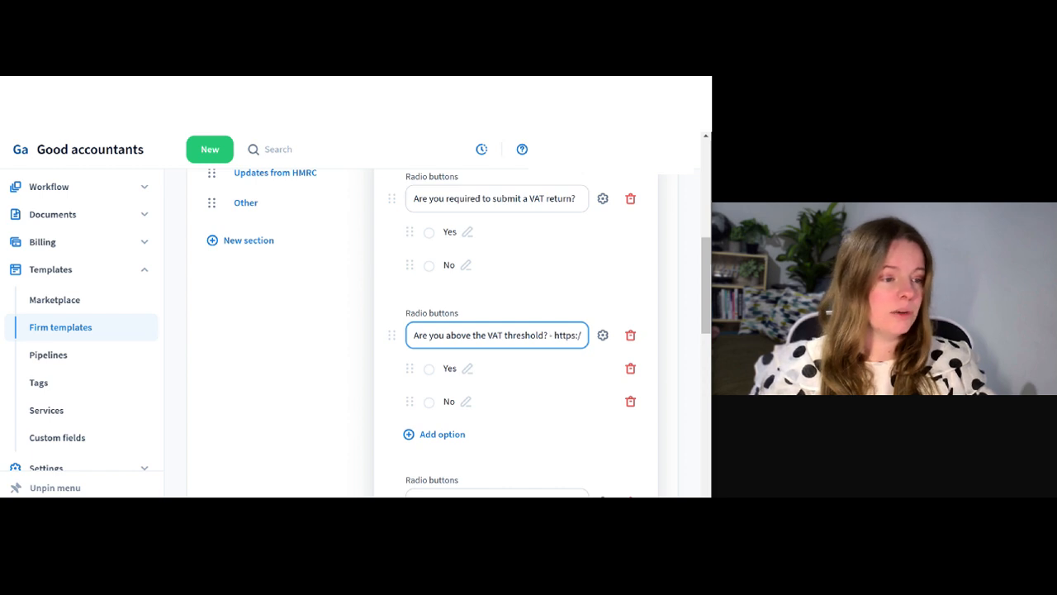
left_click_drag(414, 336, 420, 335)
mouse_move(559, 335)
left_mouse_down()
mouse_move(610, 336)
mouse_move(370, 336)
mouse_move(548, 335)
left_mouse_up()
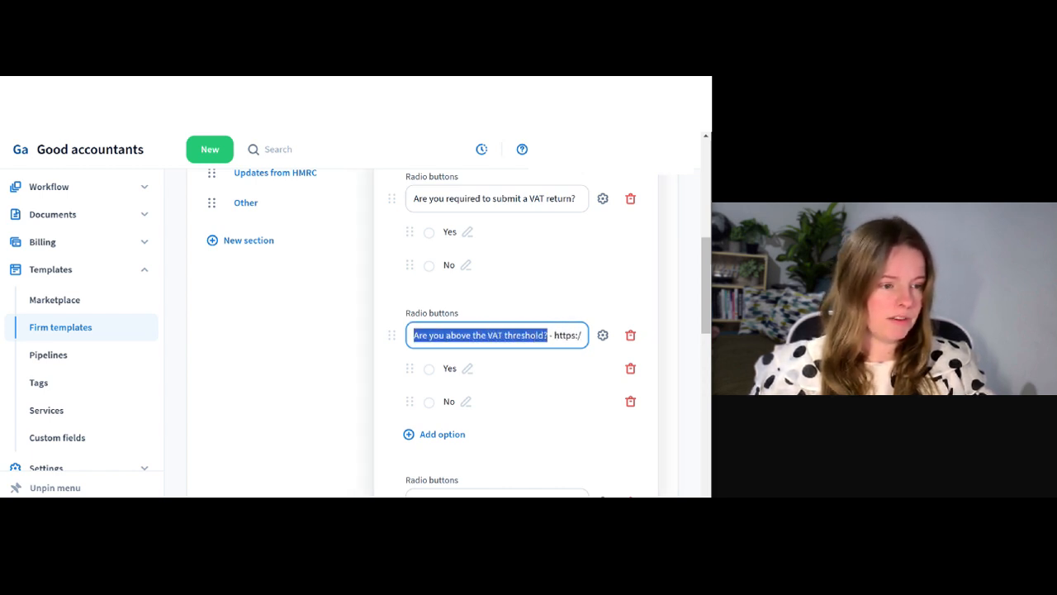
- Make the "Are you required to submit a VAT return?" question required and save its settings
left_click(555, 336)
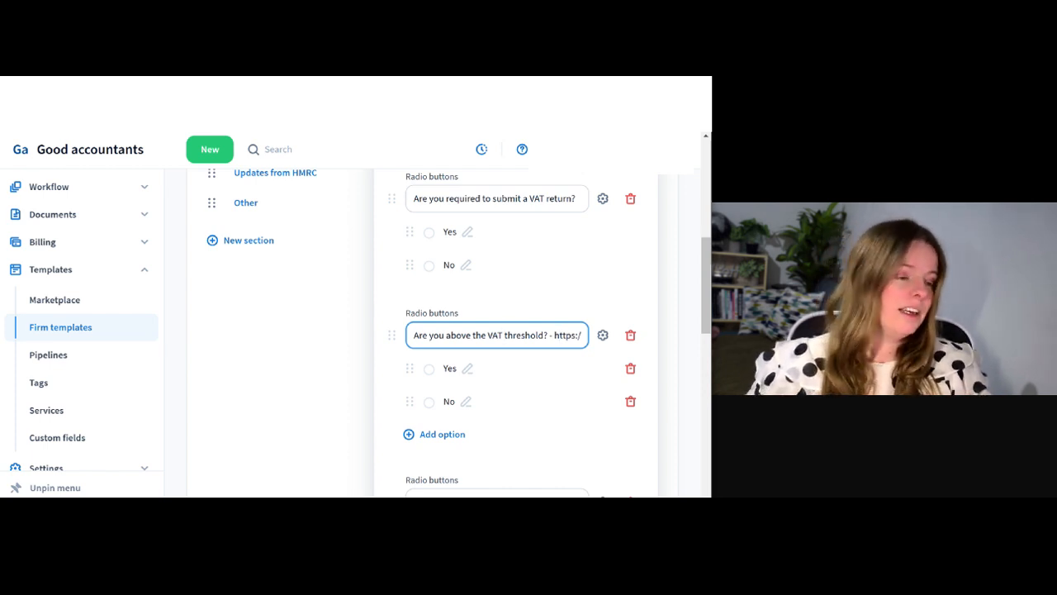
scroll(521, 372, "up", 5)
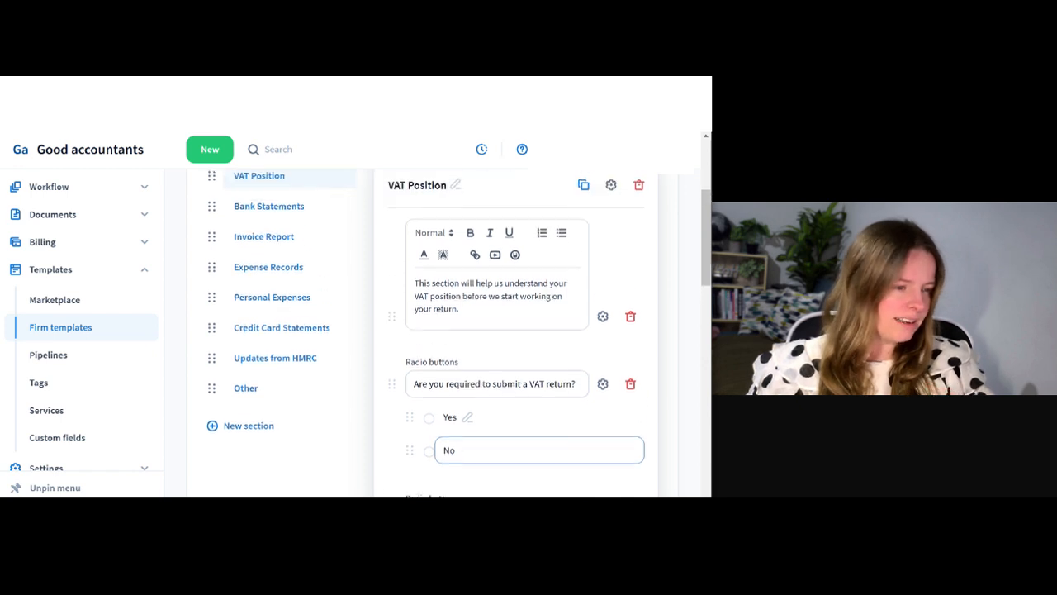
scroll(500, 454, "down", 1)
left_click(500, 461)
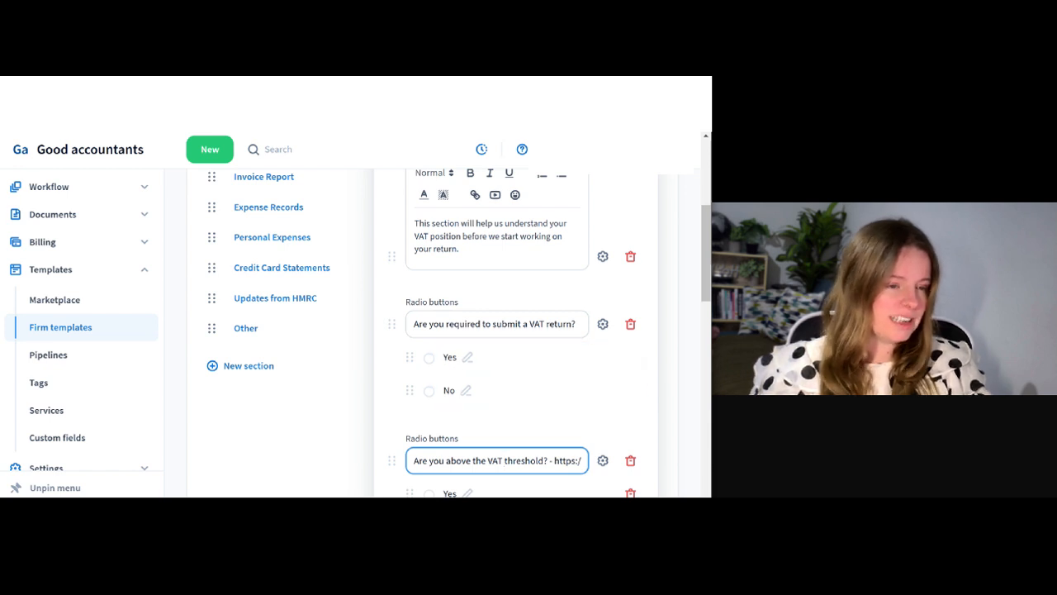
left_click(603, 323)
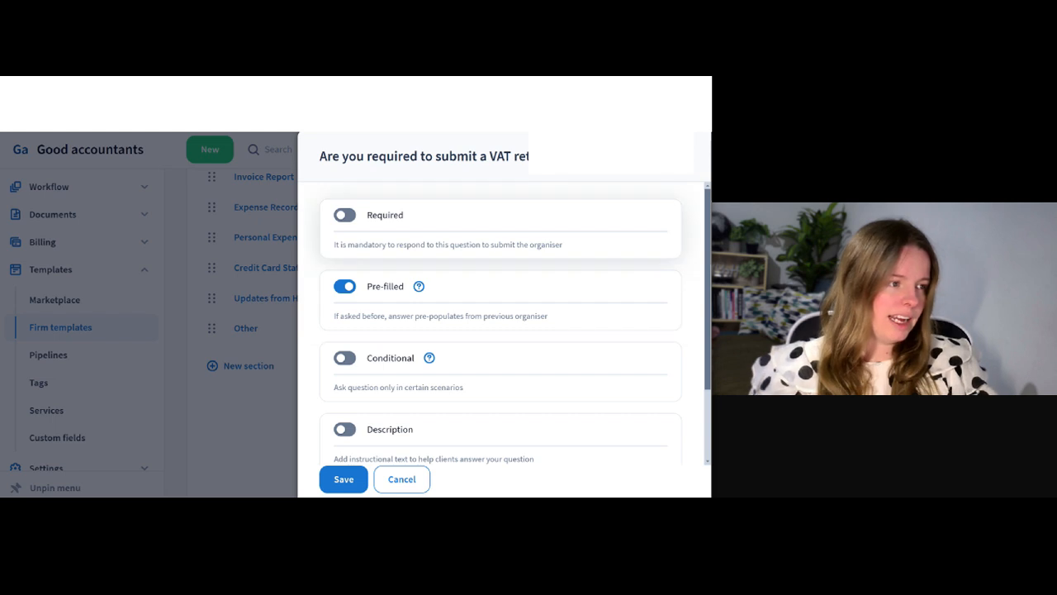
left_click(344, 215)
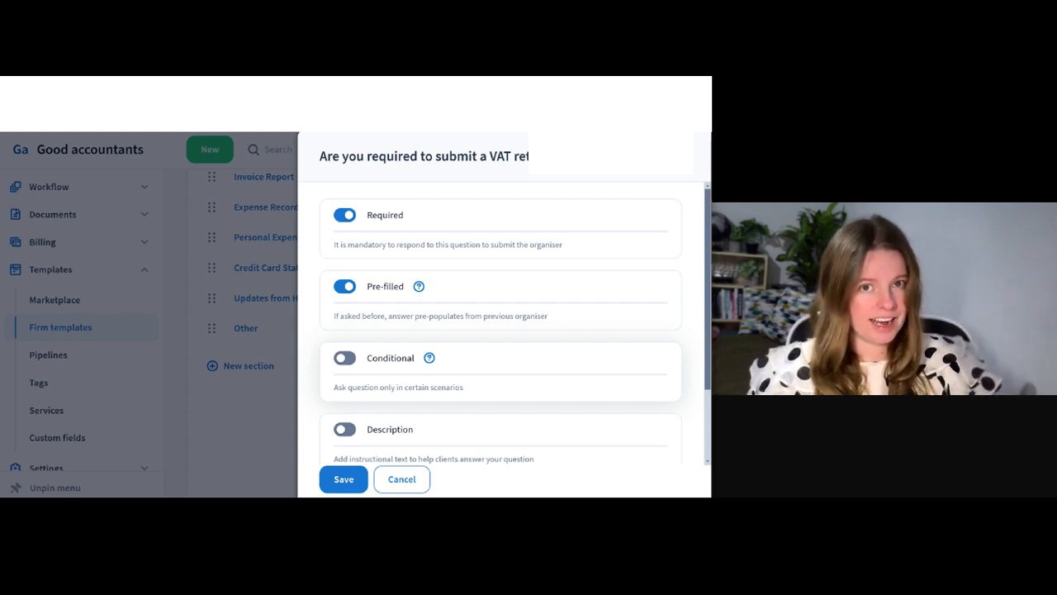
scroll(501, 364, "down", 2)
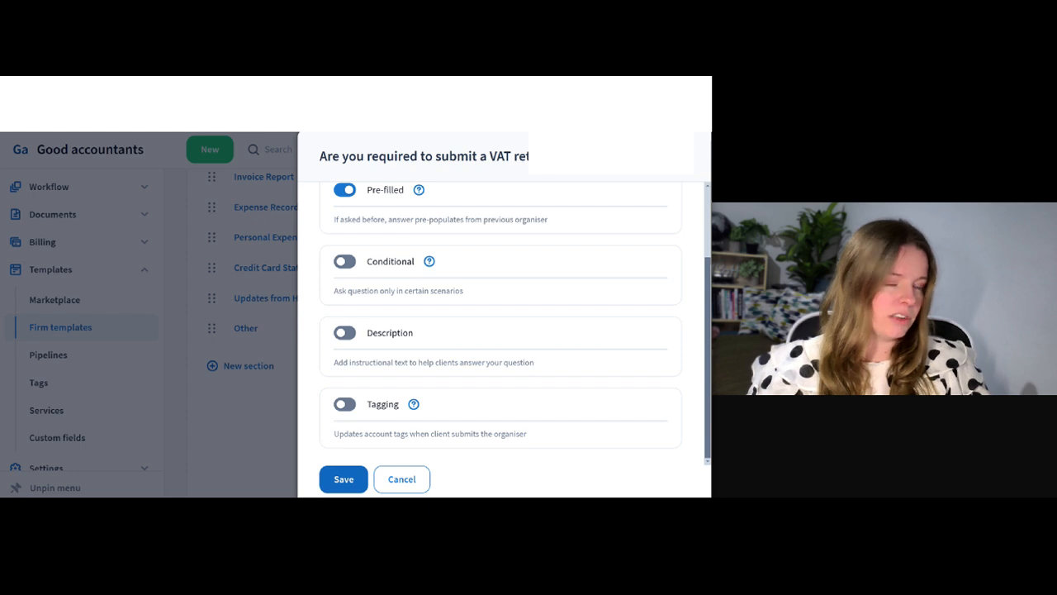
left_click(344, 479)
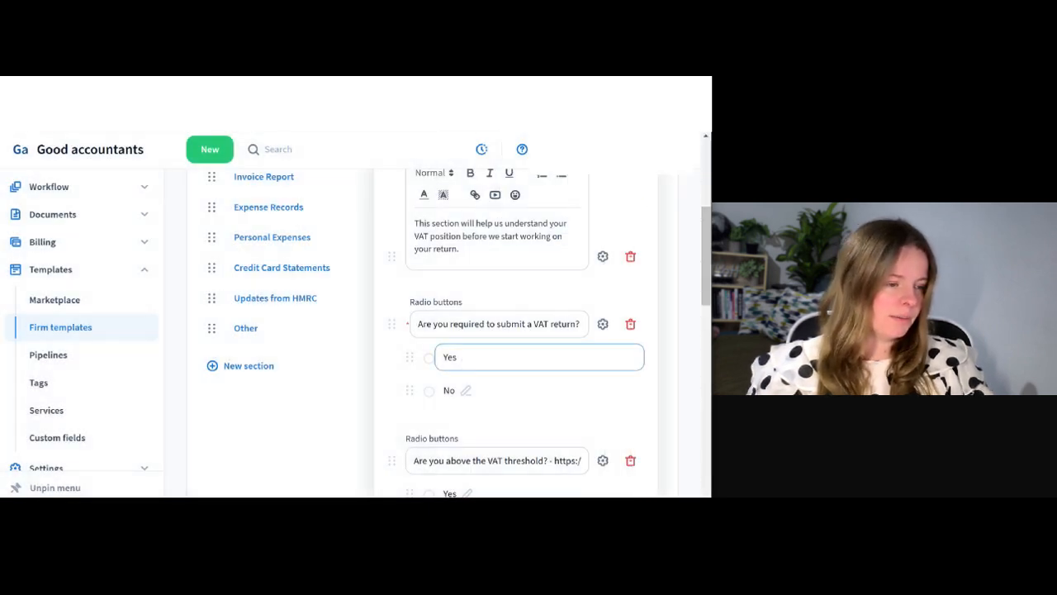
- Review the remaining VAT Position questions and the settings available for the "Do you have any VAT liability?" question
scroll(512, 331, "down", 4)
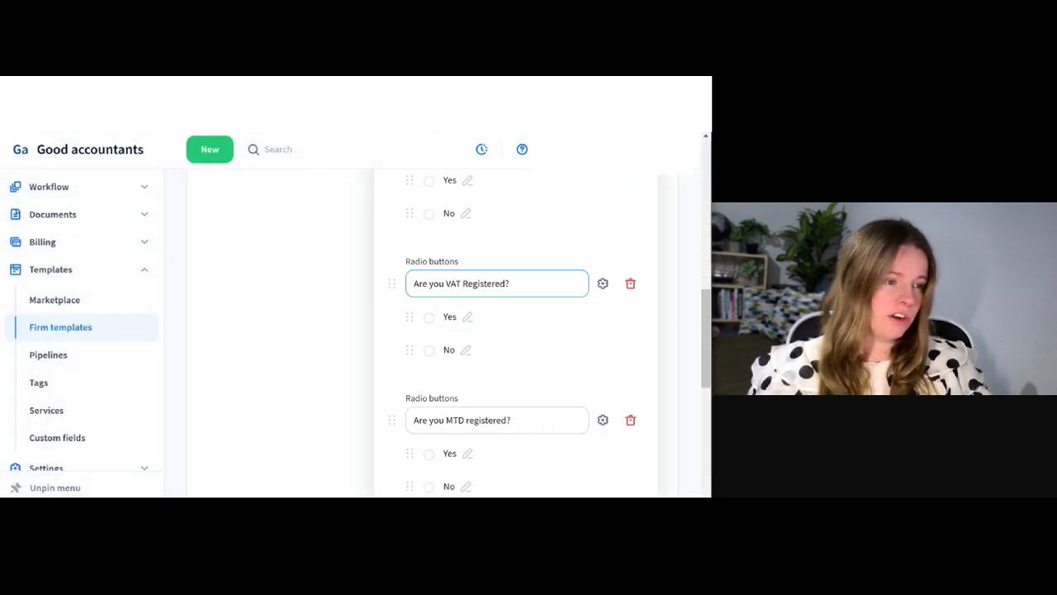
scroll(512, 347, "down", 1)
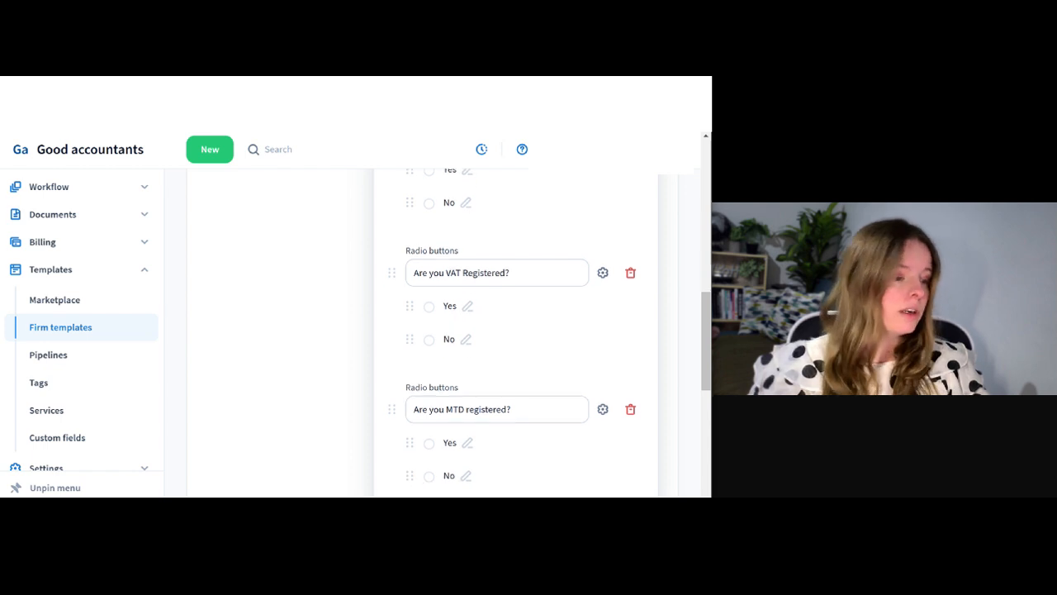
scroll(496, 364, "down", 2)
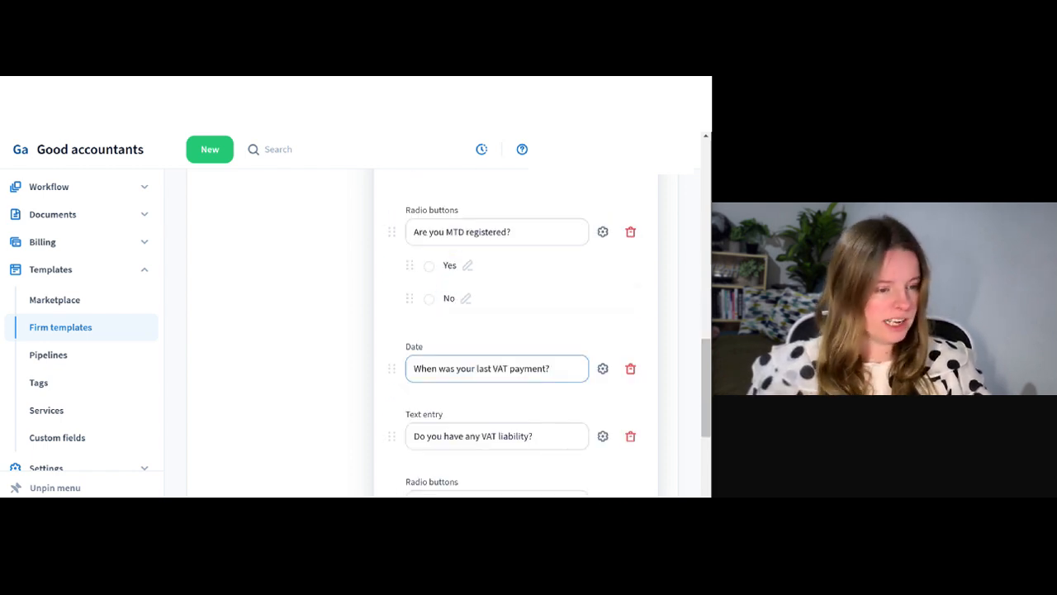
scroll(495, 368, "down", 1)
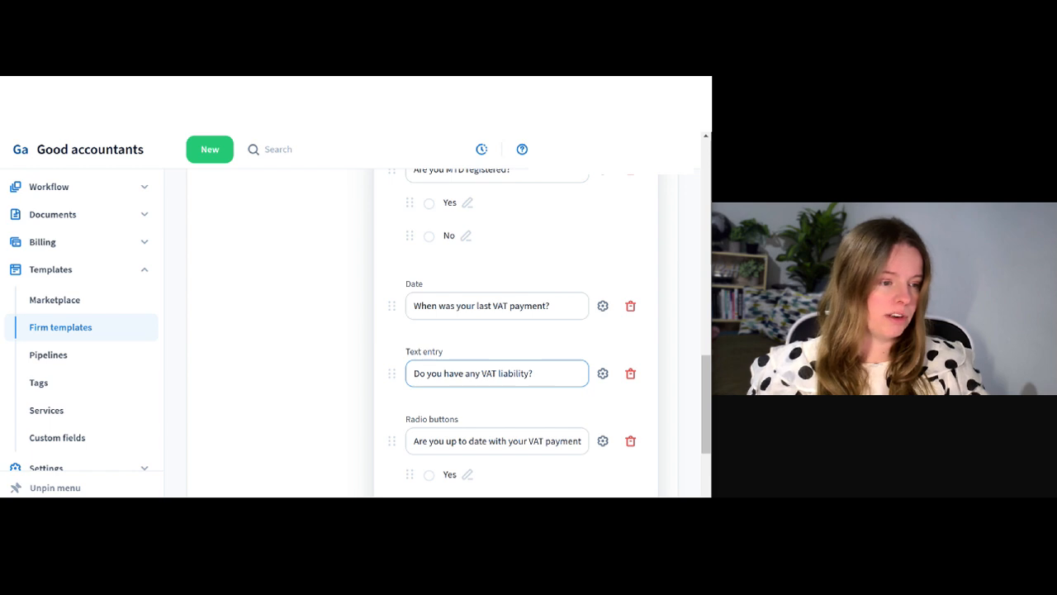
scroll(495, 373, "down", 3)
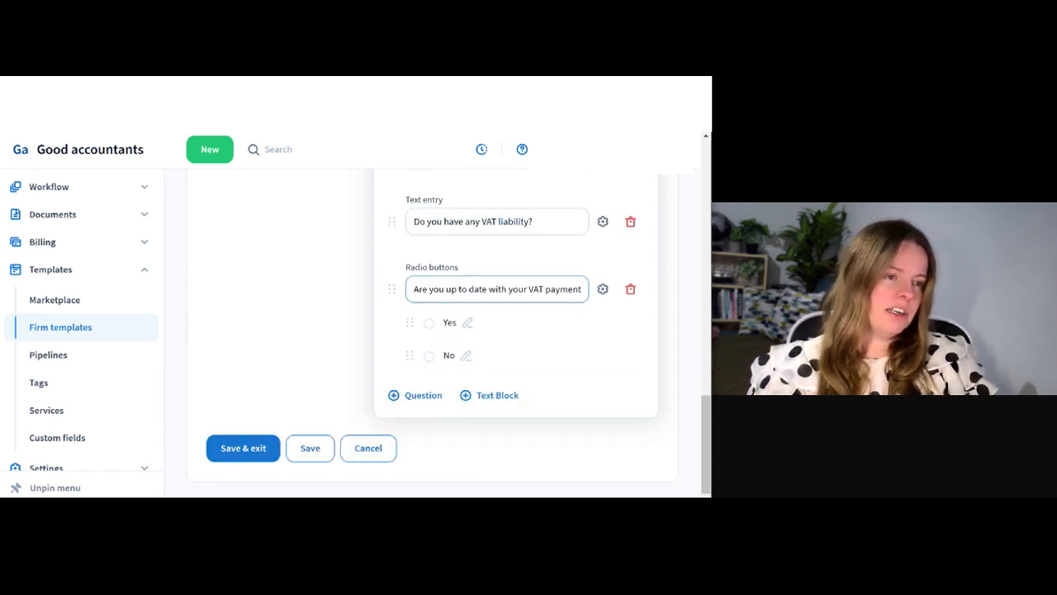
left_click(603, 221)
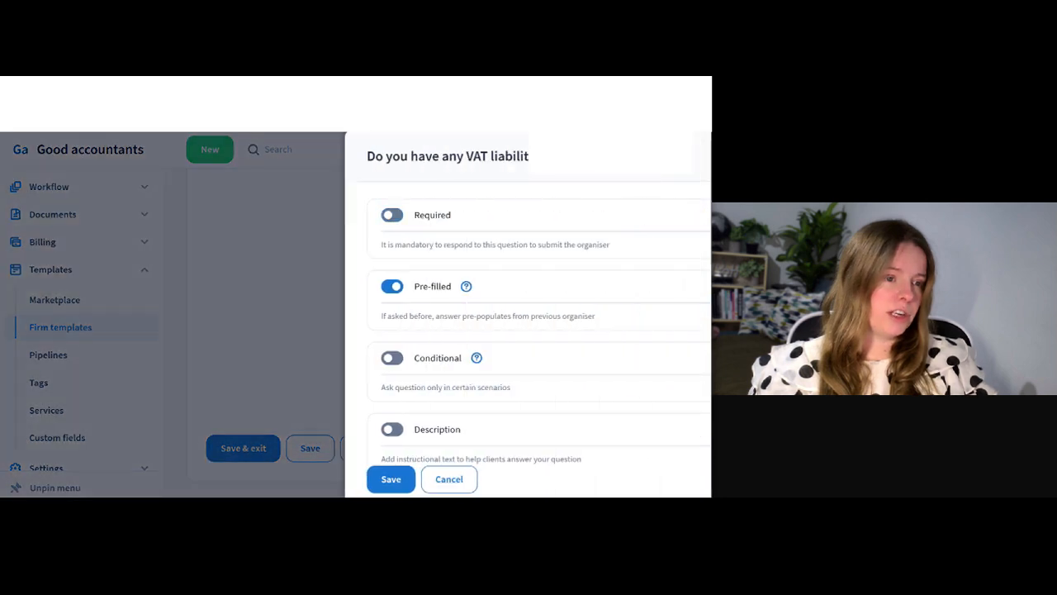
scroll(505, 322, "down", 1)
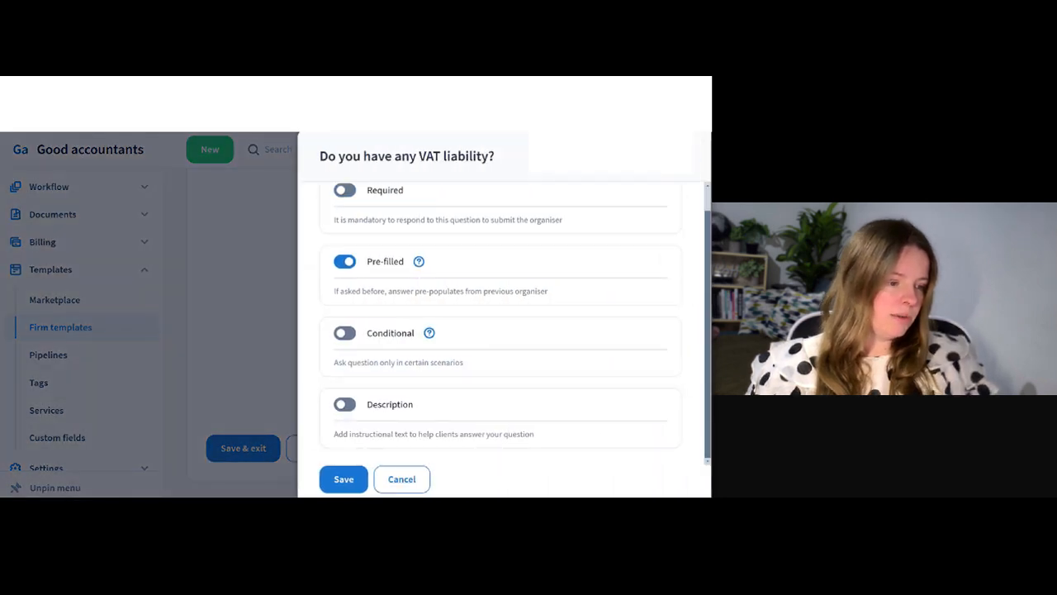
left_click(401, 479)
- Add a File upload question worded "Please upload your vat registration certificate" at the end of the VAT Position section
left_click(416, 394)
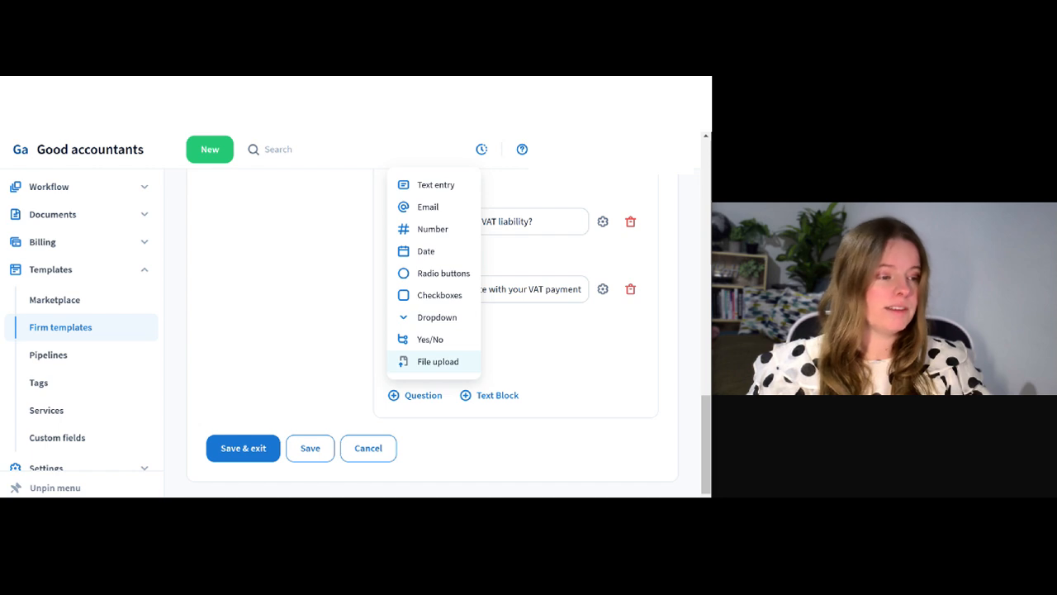
left_click(438, 361)
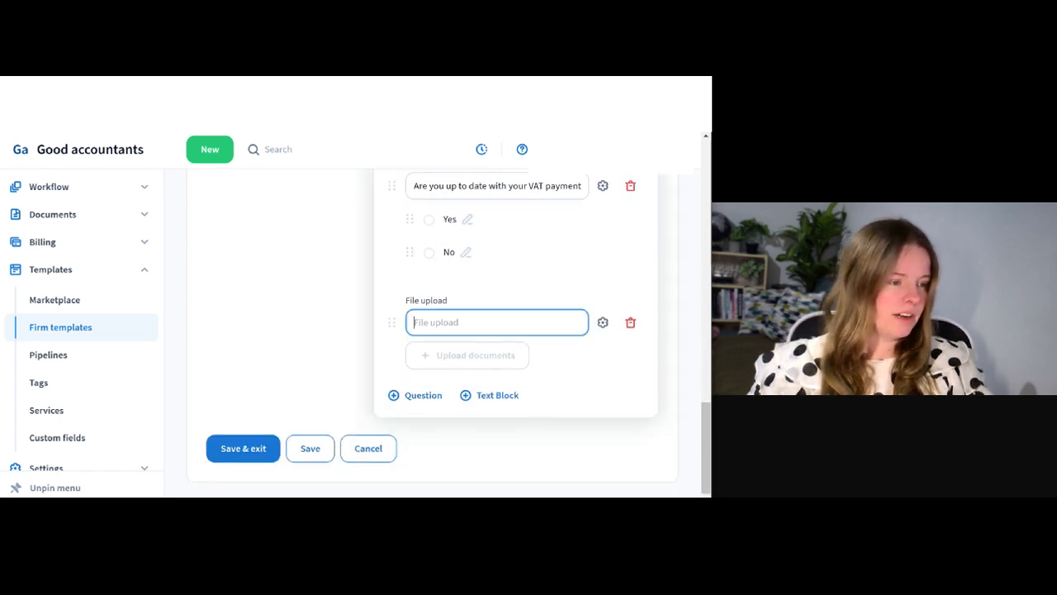
type("Plea")
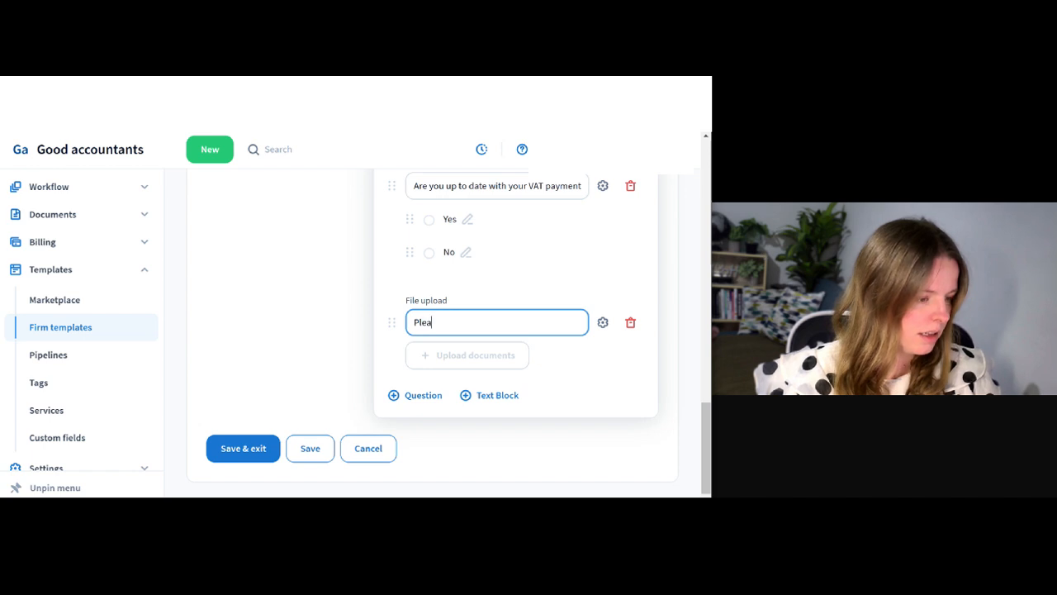
type("se uploa")
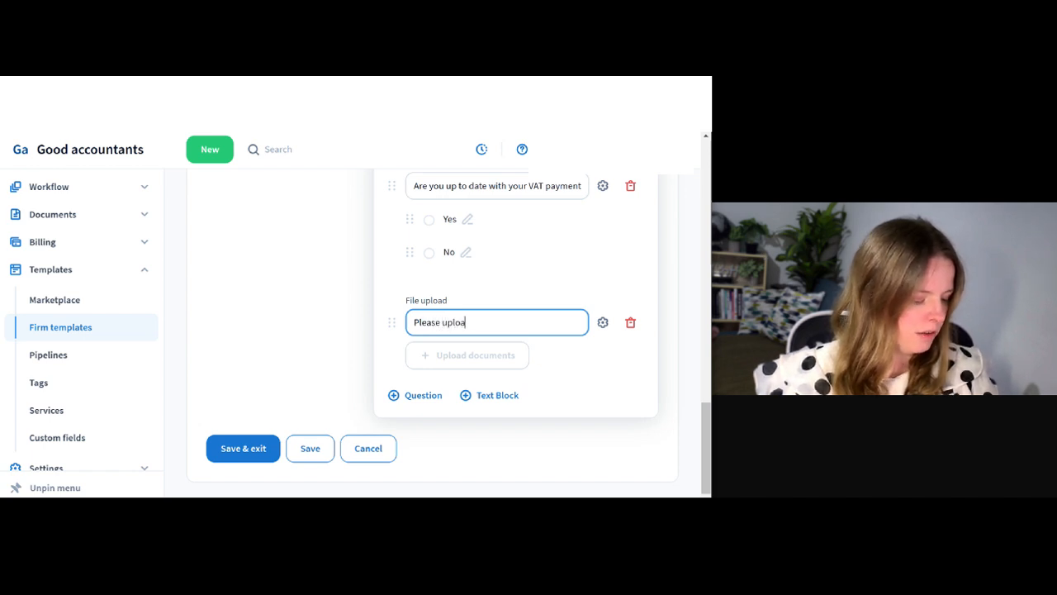
type("d your va")
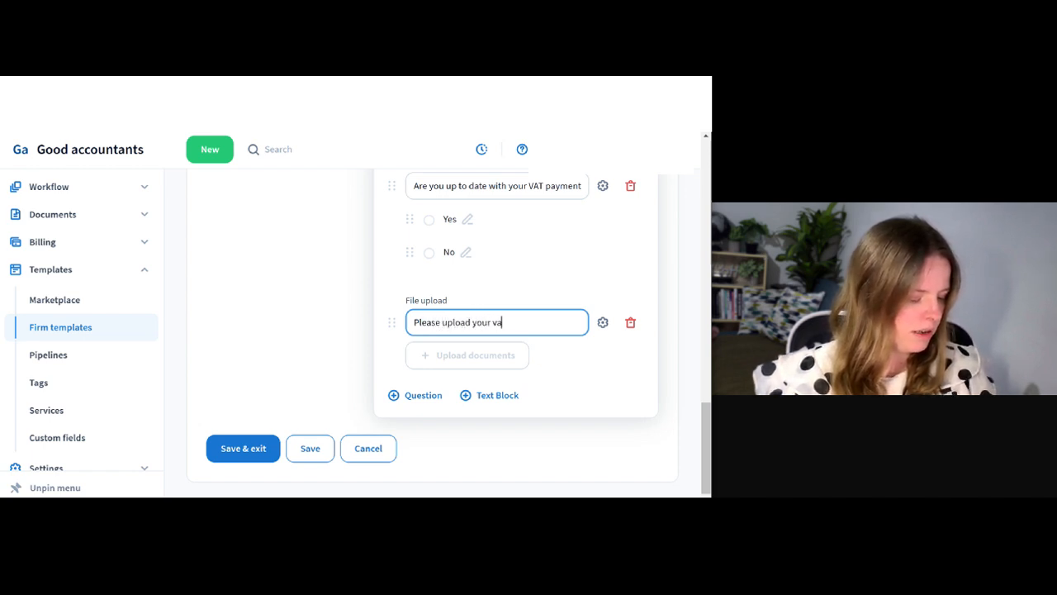
type("t r")
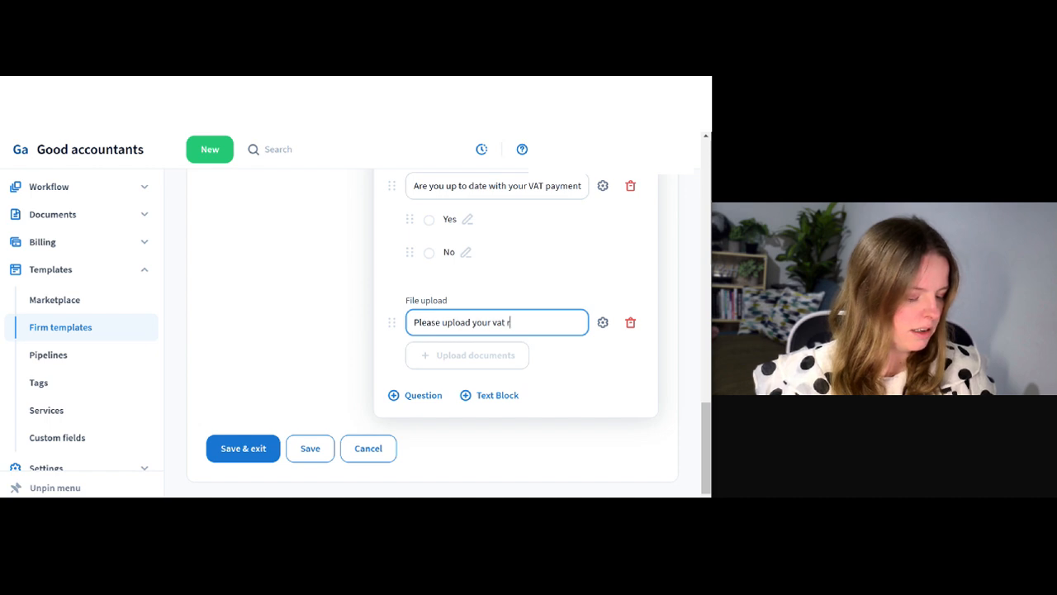
type("egistratio")
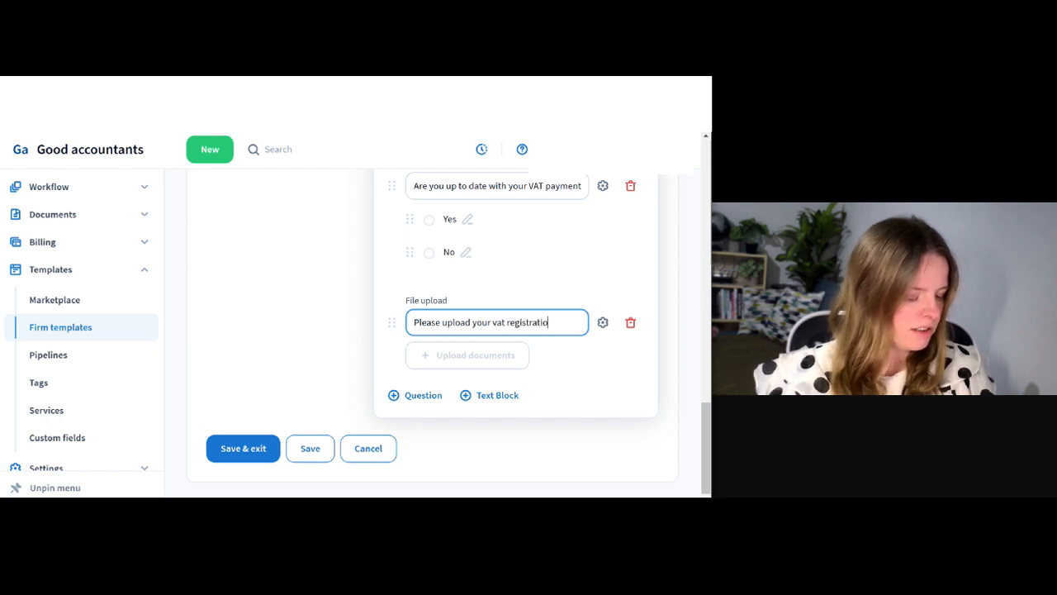
type("n certif")
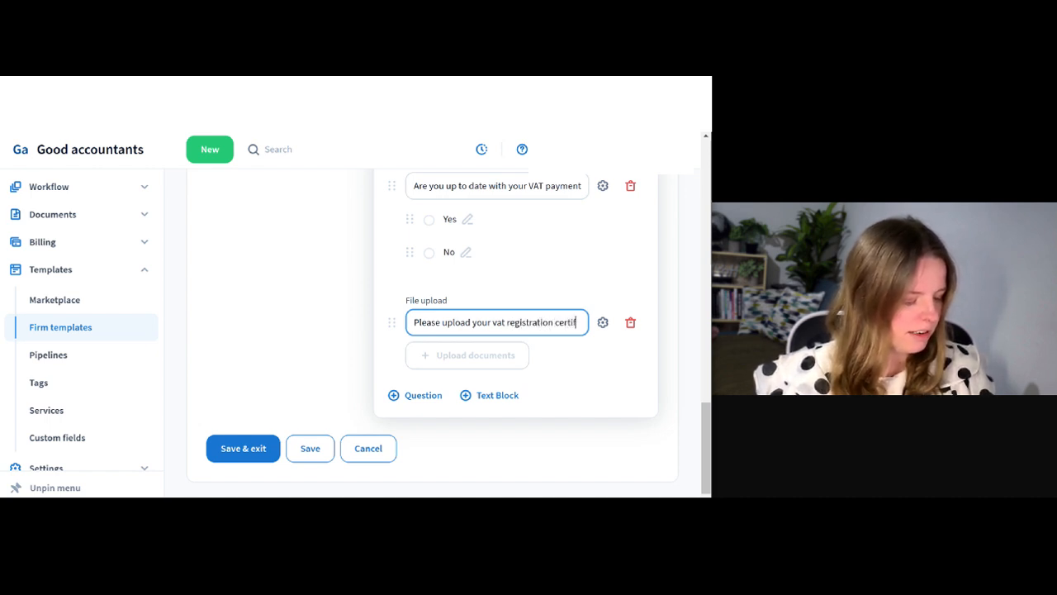
type("icate")
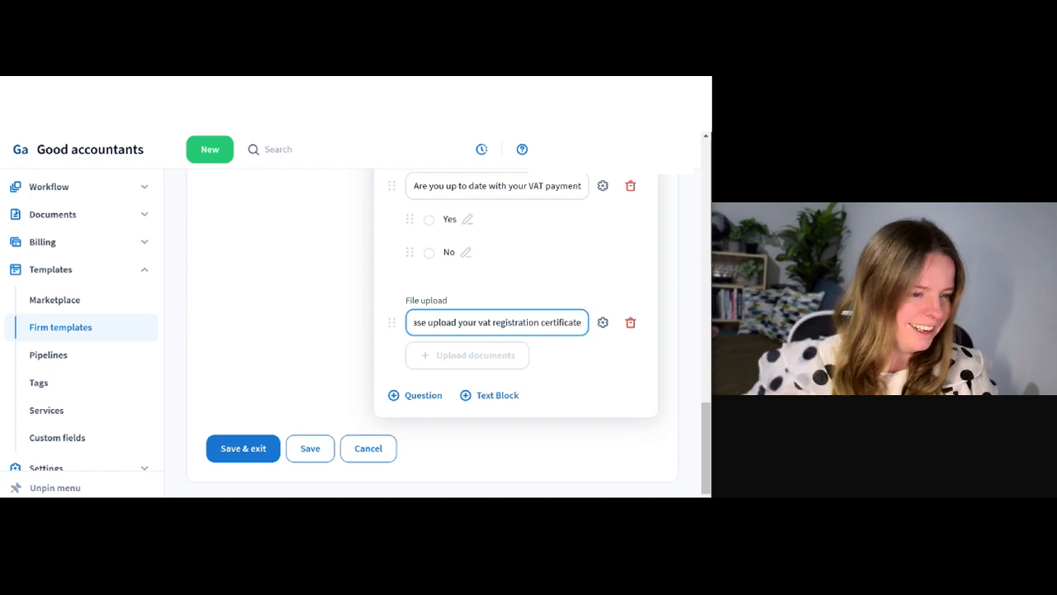
key("Tab")
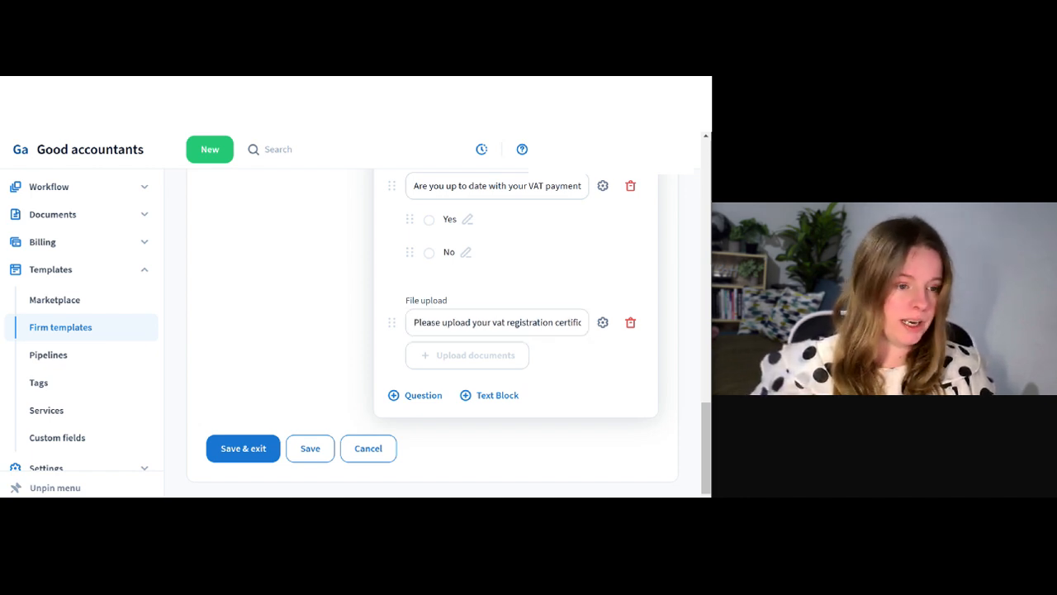
- Make the certificate upload conditional on answering Yes to "Are you VAT Registered?", save its settings and save the organiser template
left_click(603, 323)
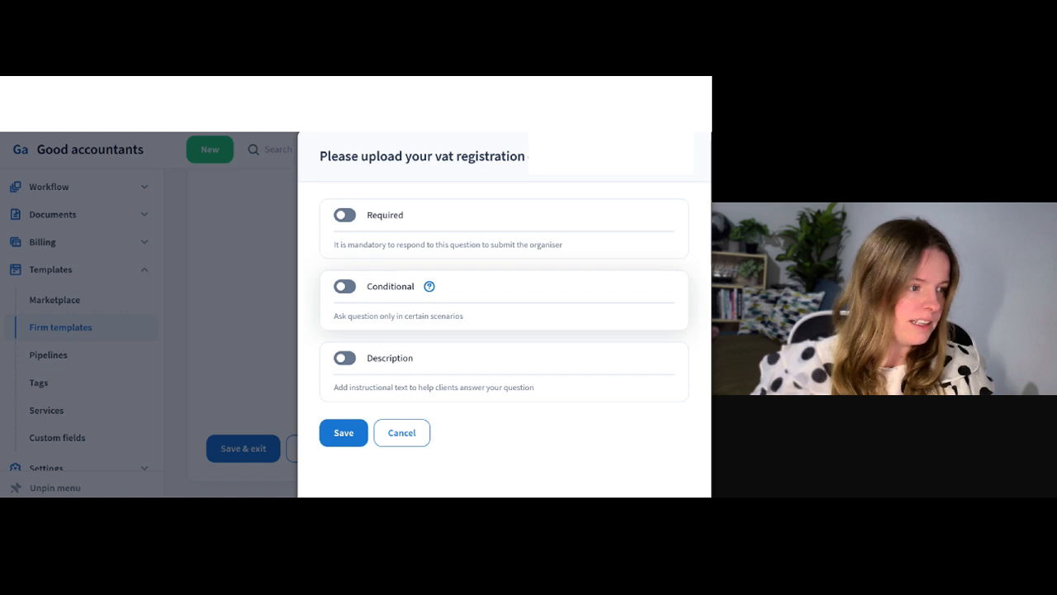
left_click(345, 285)
scroll(413, 376, "down", 1)
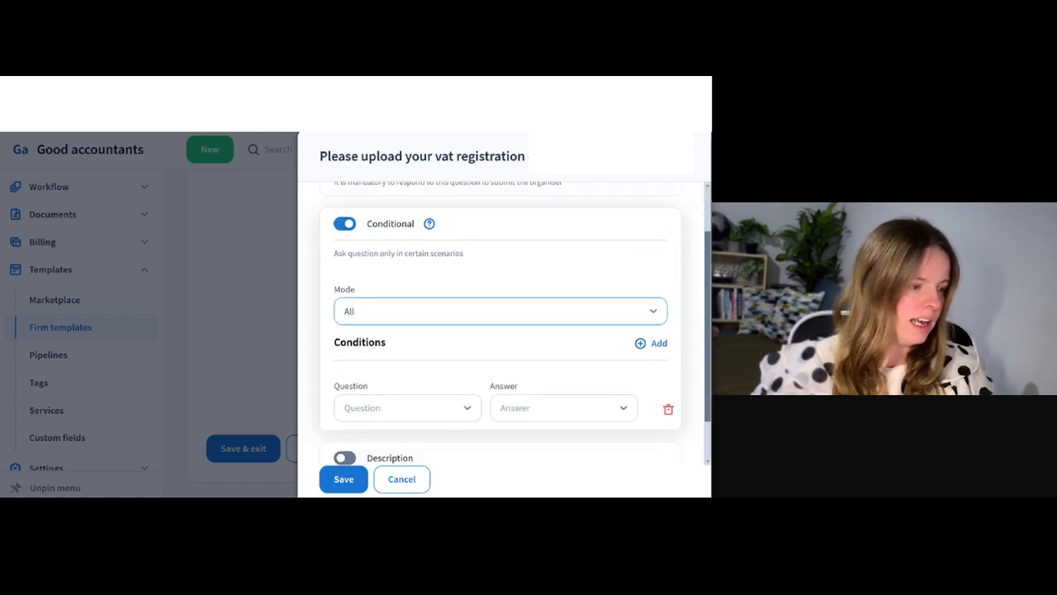
left_click(407, 408)
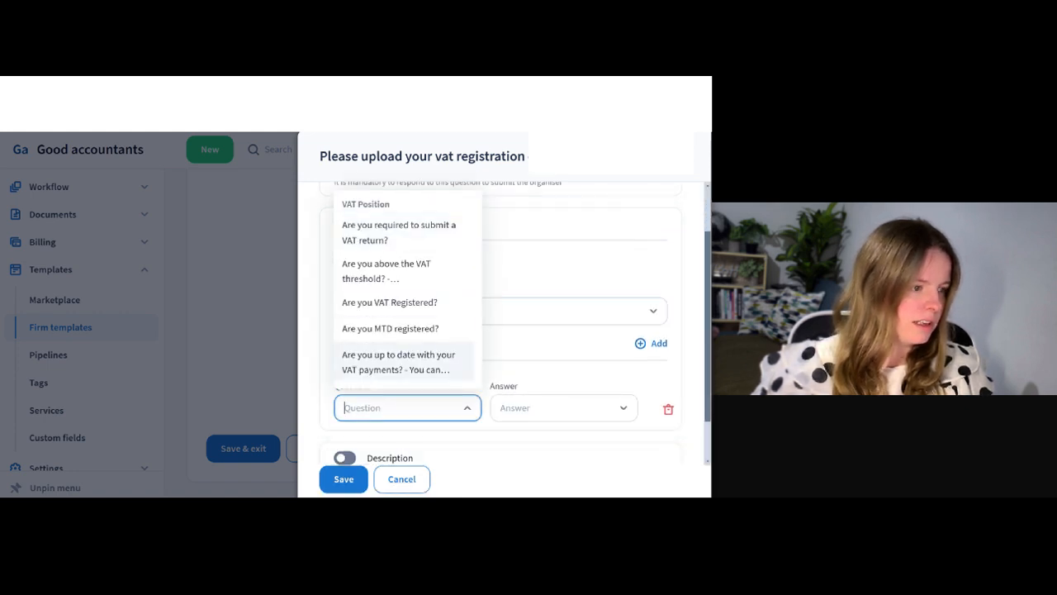
left_click(390, 303)
left_click(562, 408)
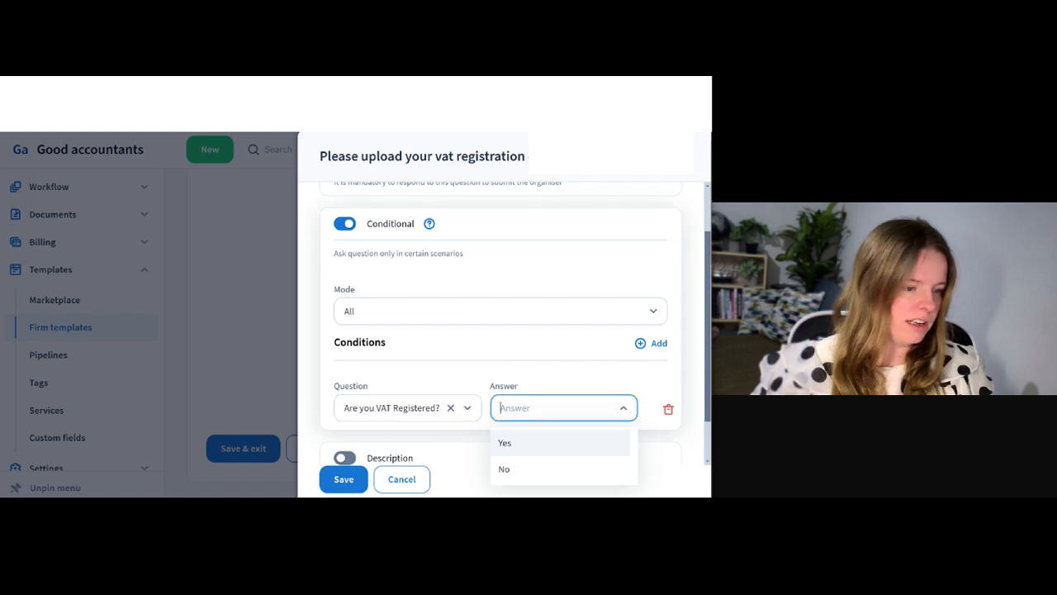
left_click(508, 441)
scroll(500, 322, "down", 1)
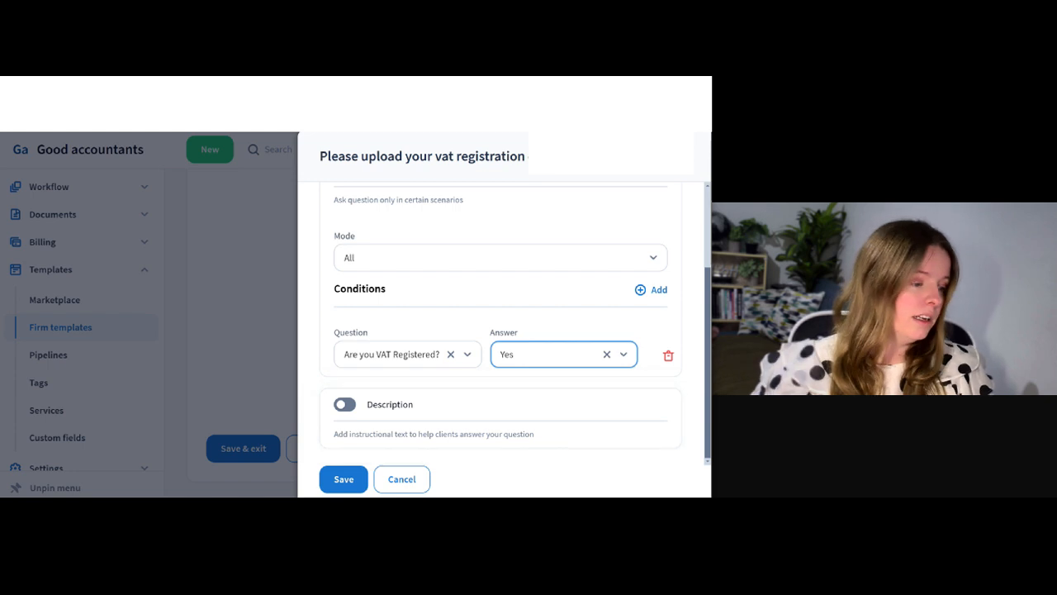
left_click(343, 479)
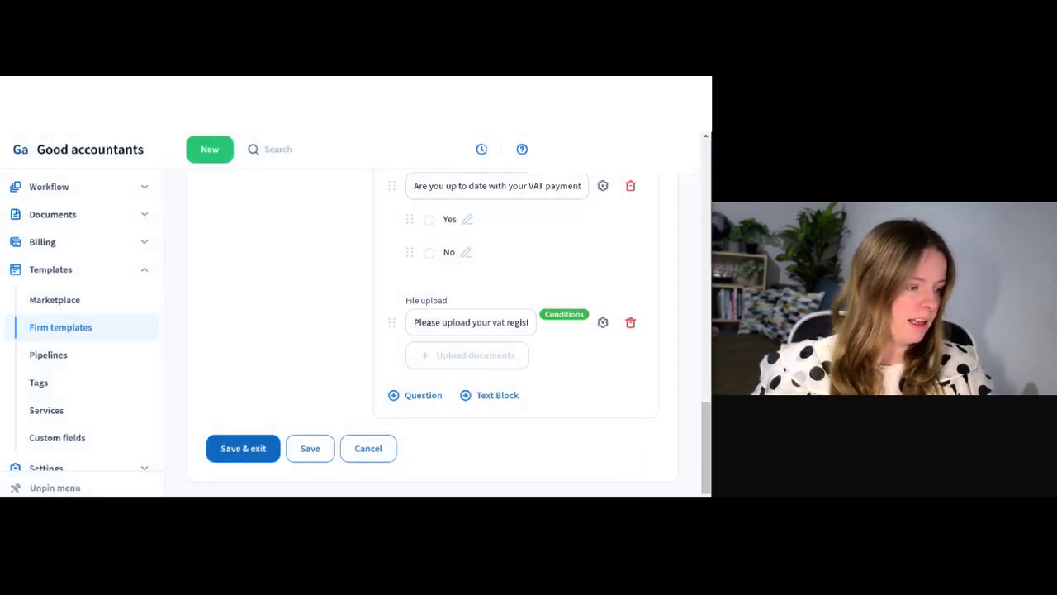
left_click(243, 448)
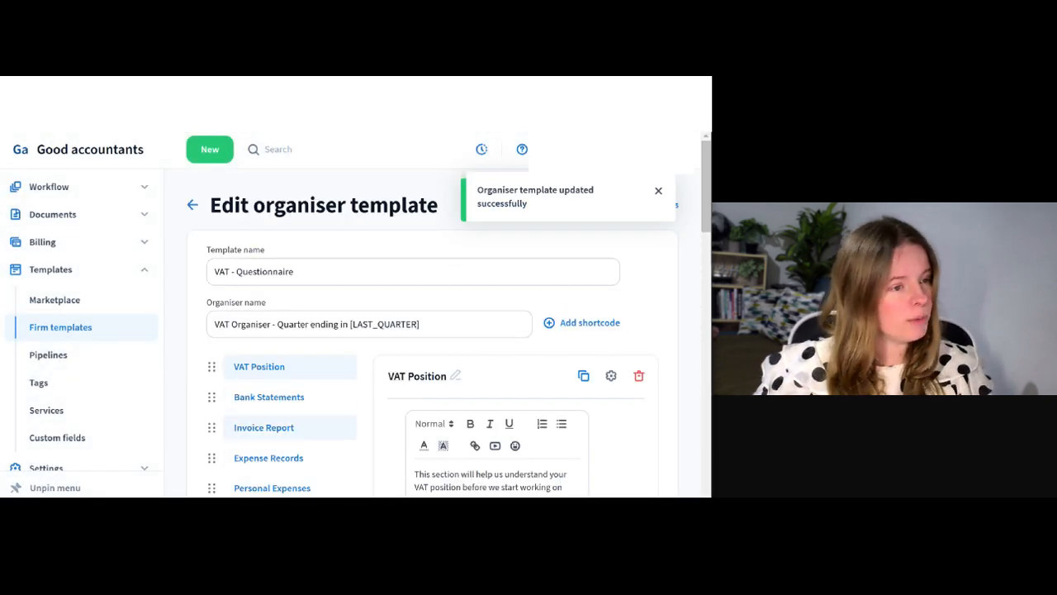
- Look over the saved VAT Position questions and open the Bank Statements section of the organiser
scroll(289, 367, "down", 3)
scroll(429, 331, "down", 10)
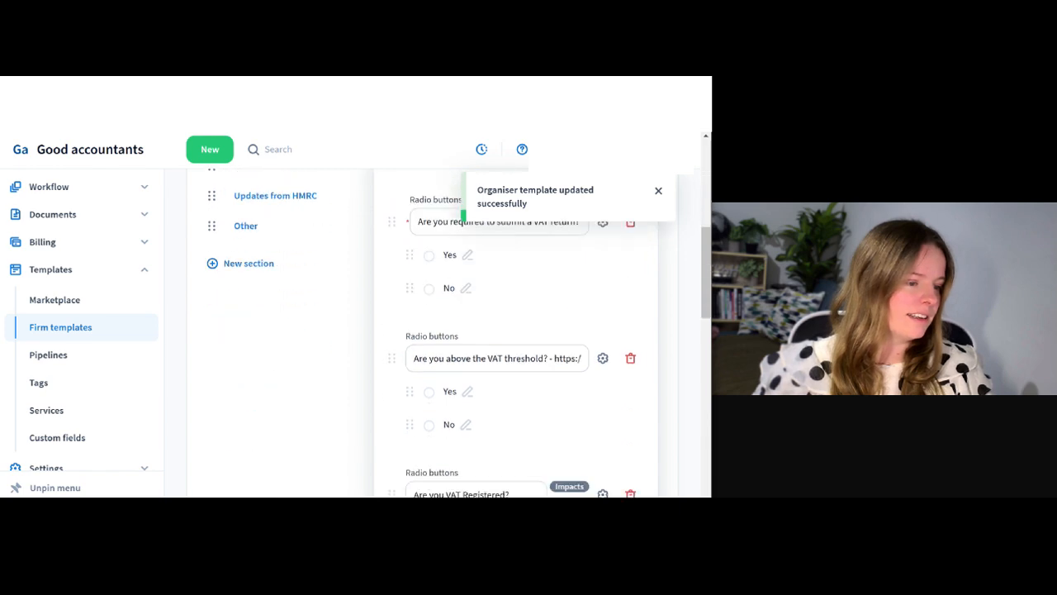
scroll(434, 331, "up", 12)
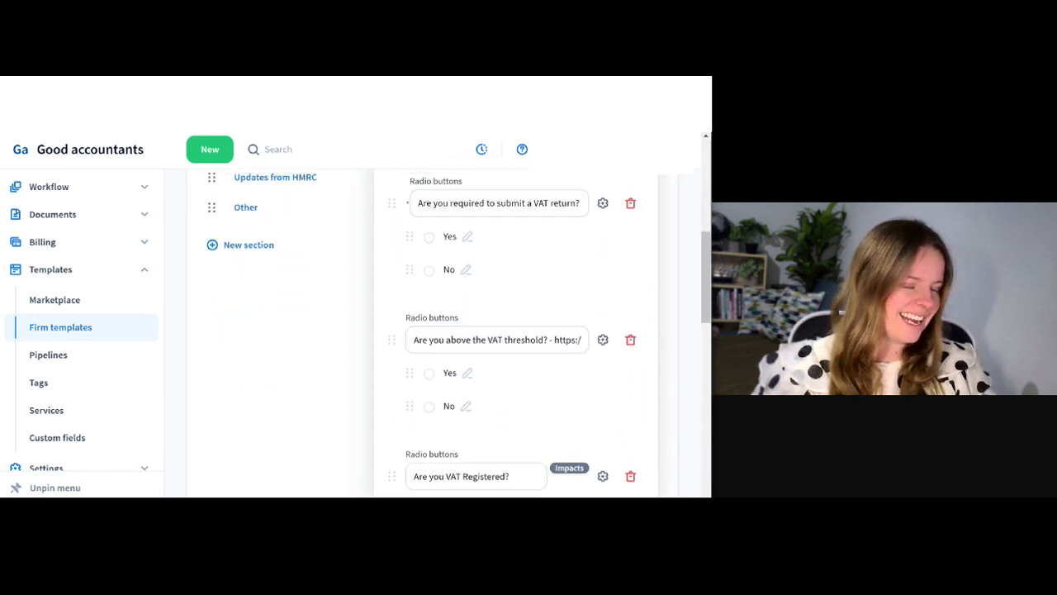
scroll(433, 330, "down", 1)
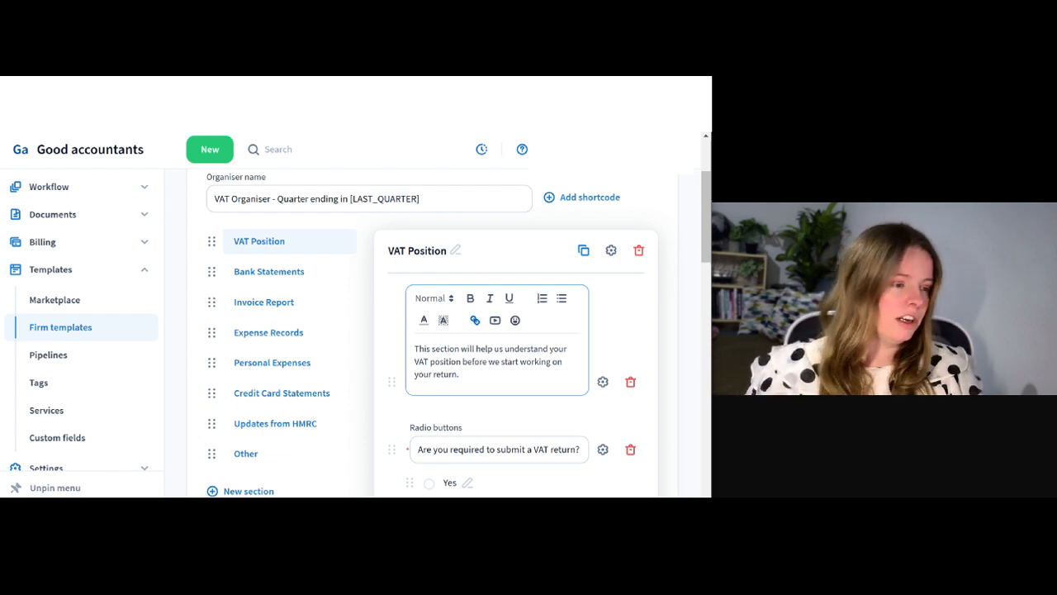
left_click(268, 271)
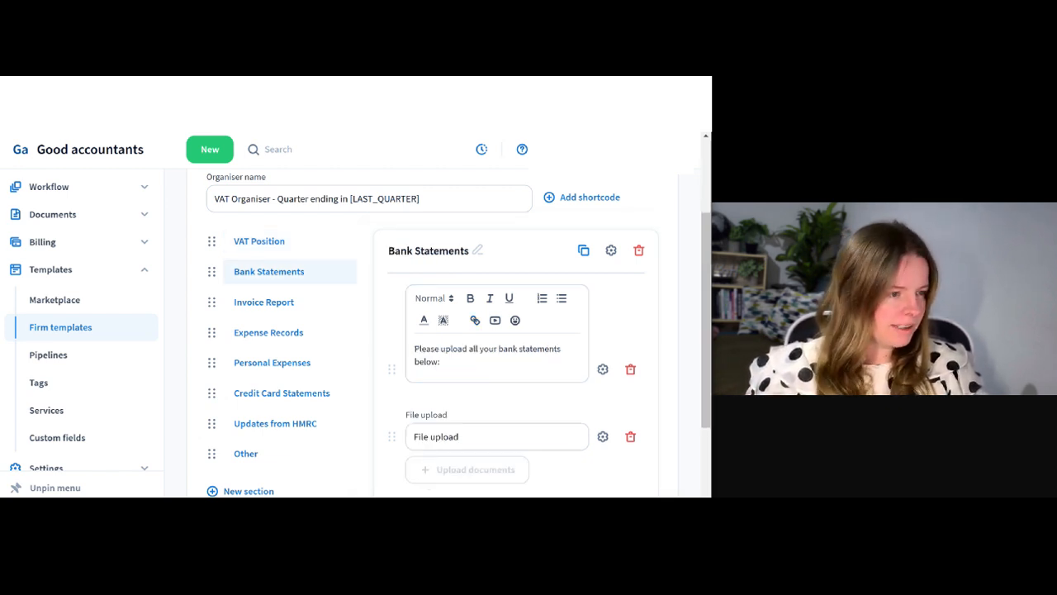
- Reword the Bank Statements text block as "Please upload all your bank statements below for this quarter:"
scroll(372, 347, "up", 2)
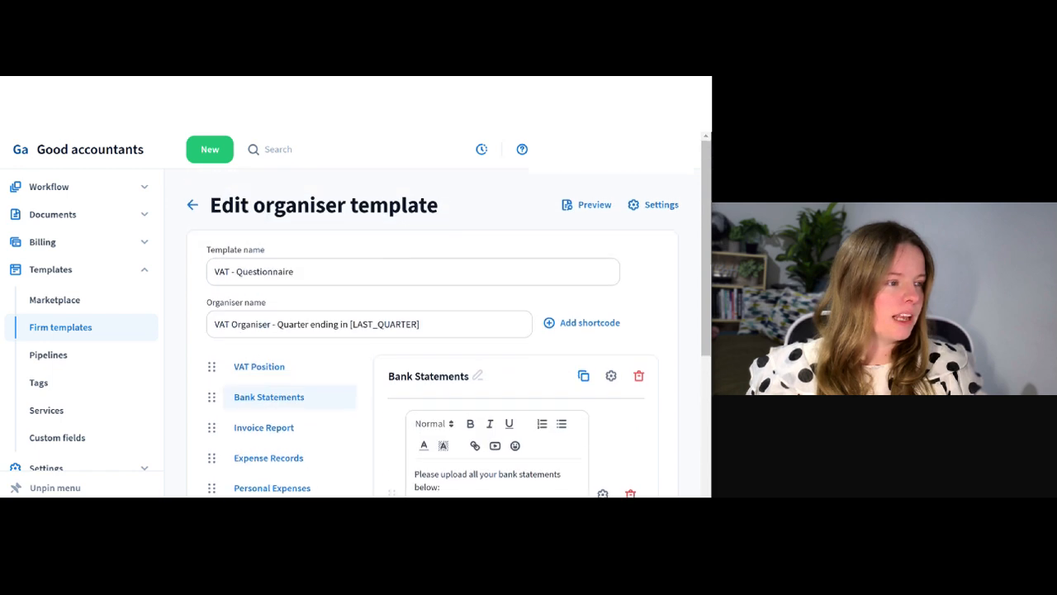
scroll(369, 323, "down", 1)
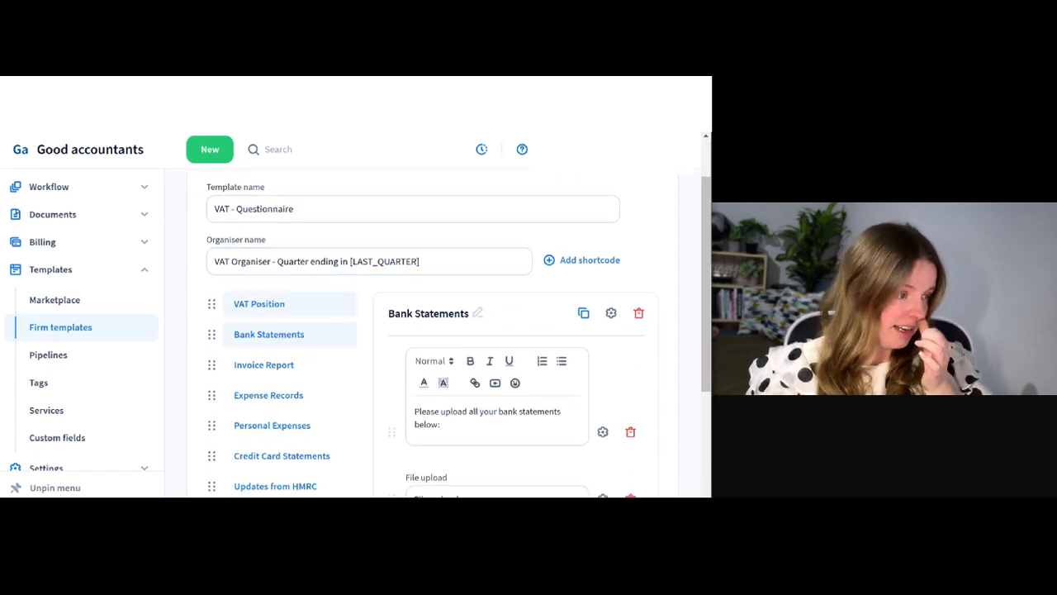
scroll(446, 347, "down", 2)
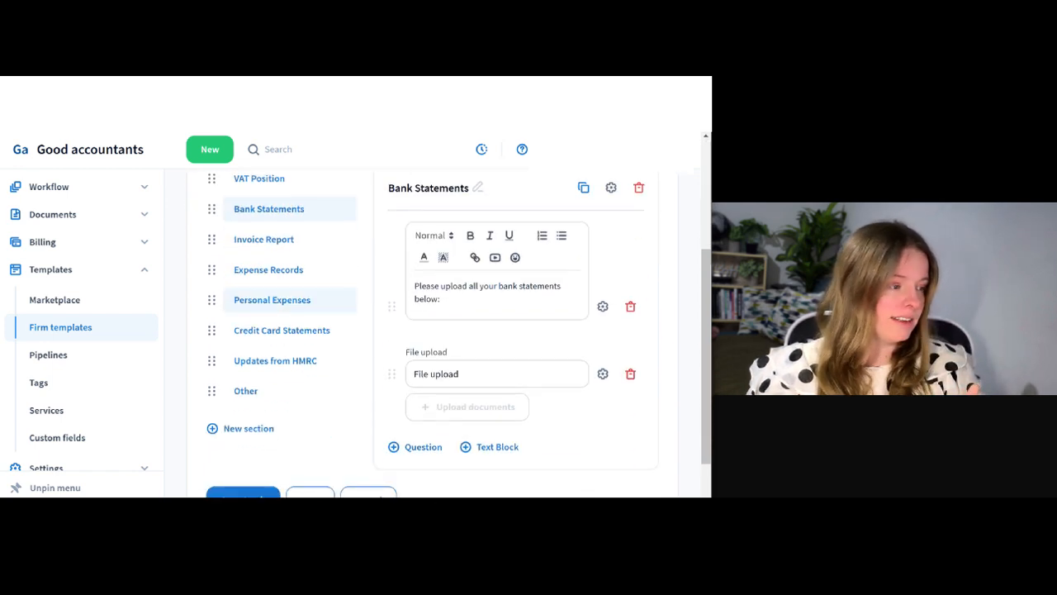
scroll(446, 347, "up", 2)
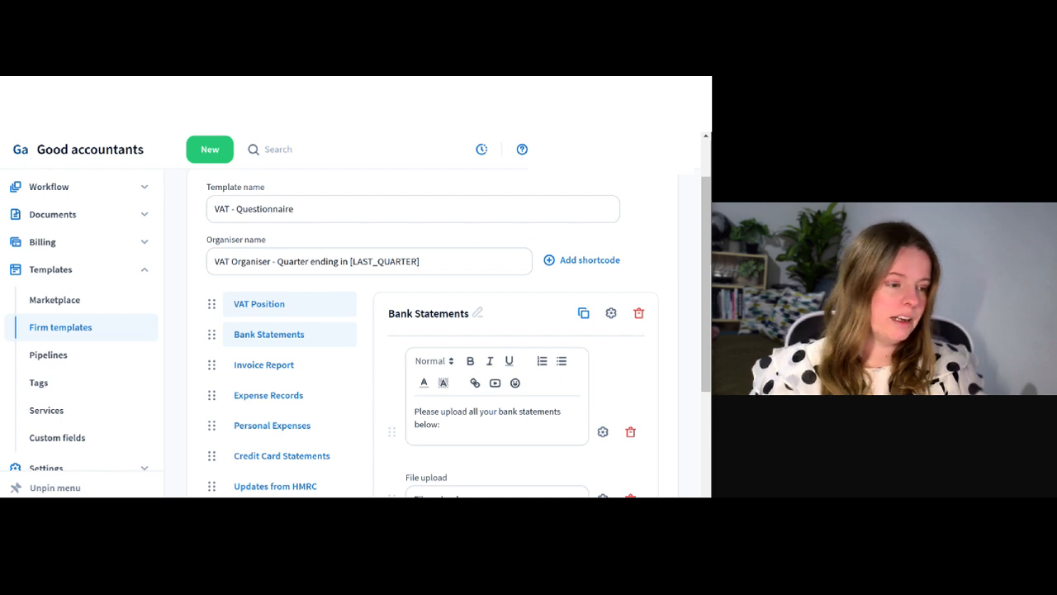
scroll(438, 330, "down", 3)
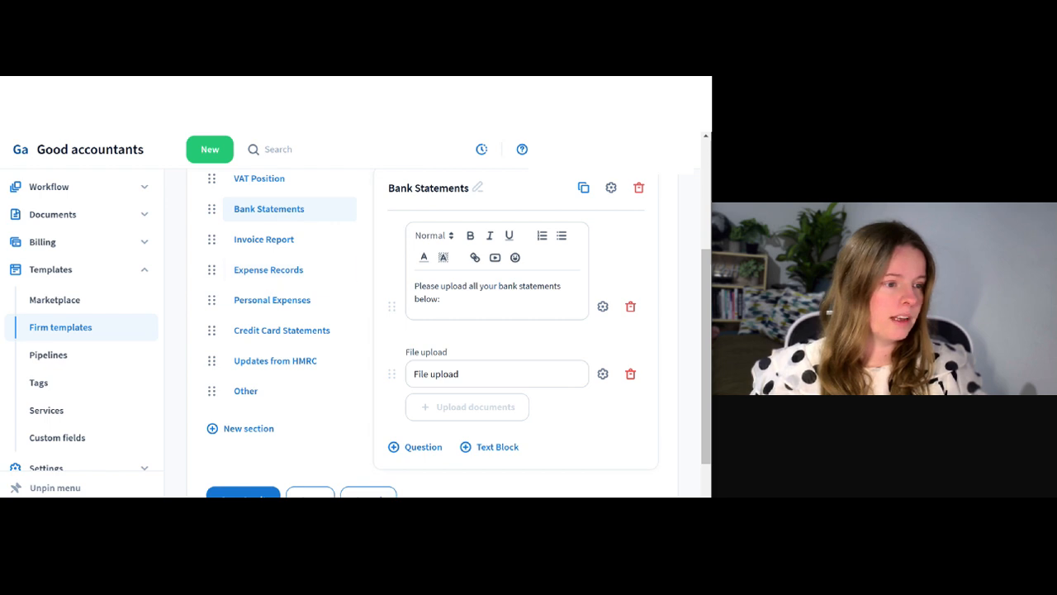
scroll(495, 313, "up", 1)
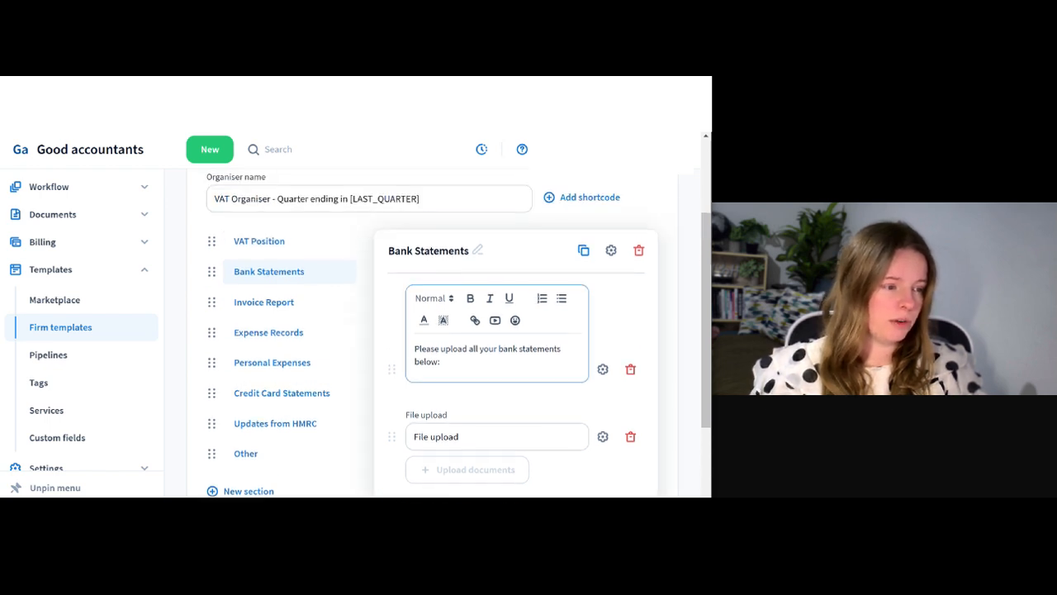
key("BackSpace")
type("f")
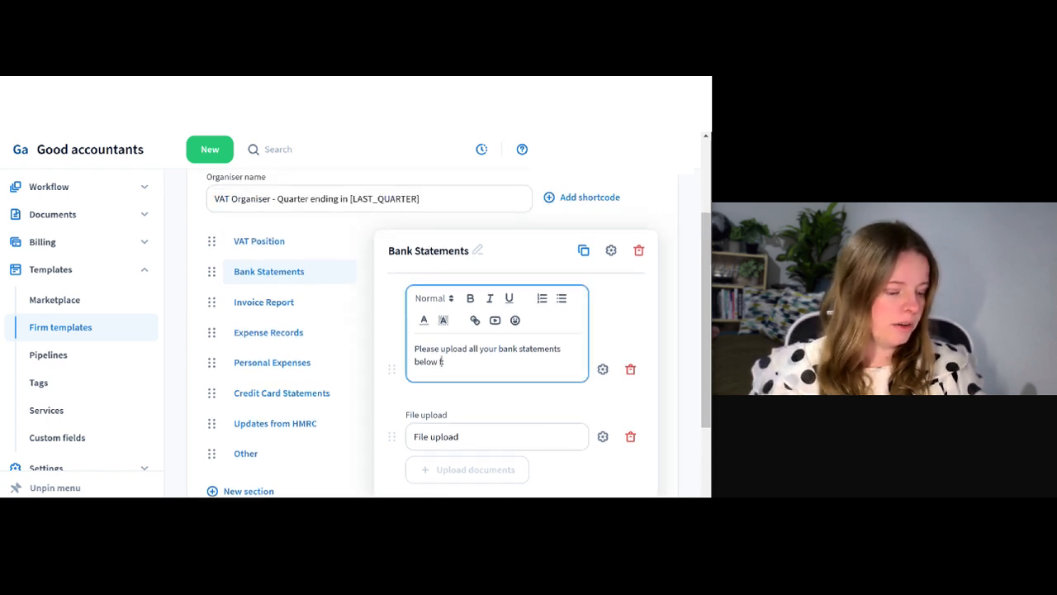
type("or this q")
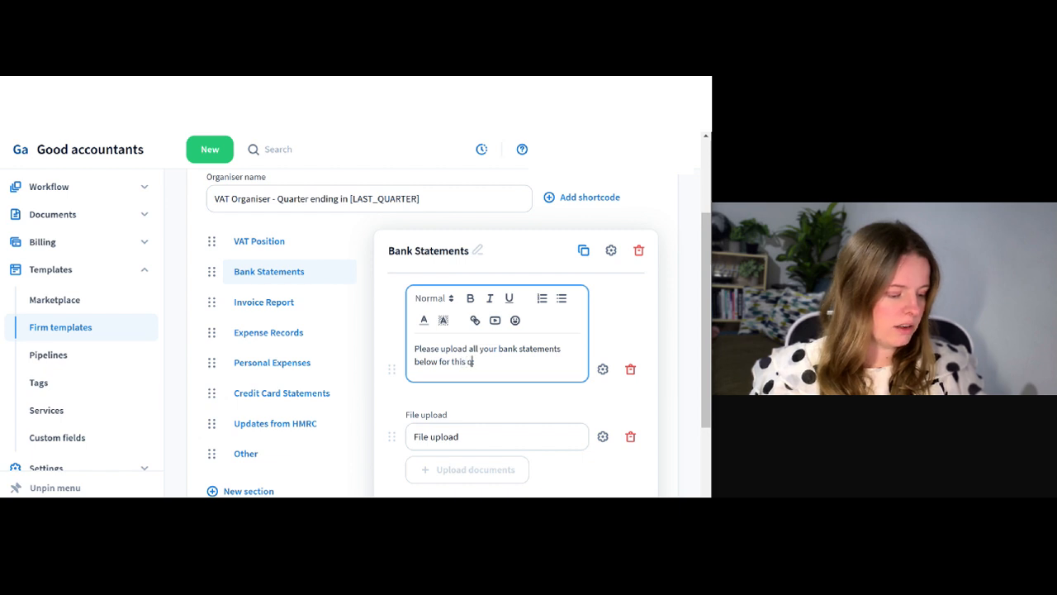
type("uarter:")
scroll(452, 331, "down", 3)
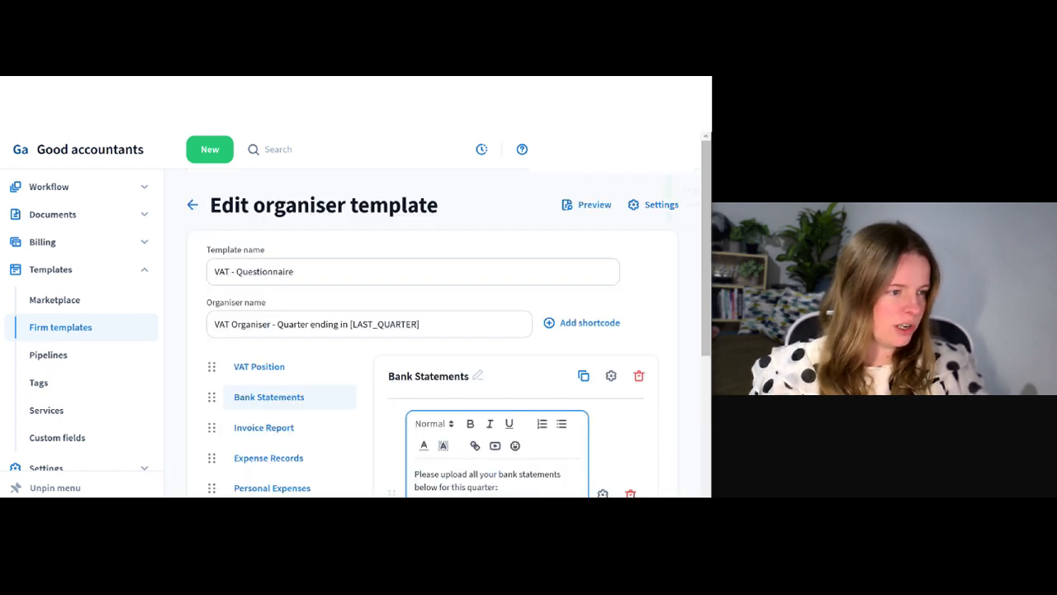
- Open the Invoice Report section and rename it as Purchase Invoices
scroll(310, 435, "down", 2)
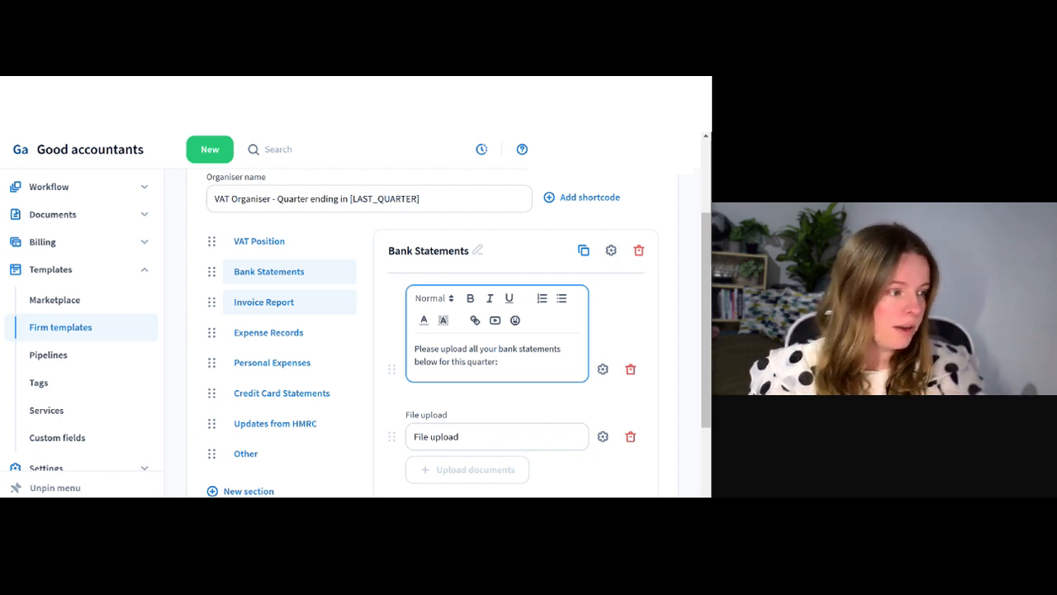
left_click(264, 303)
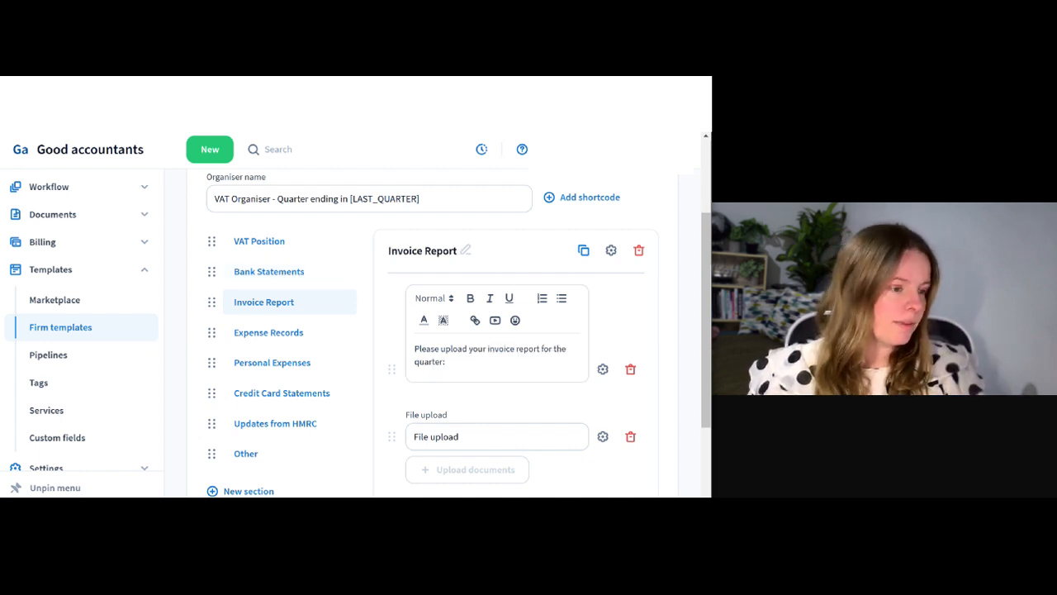
scroll(438, 331, "down", 1)
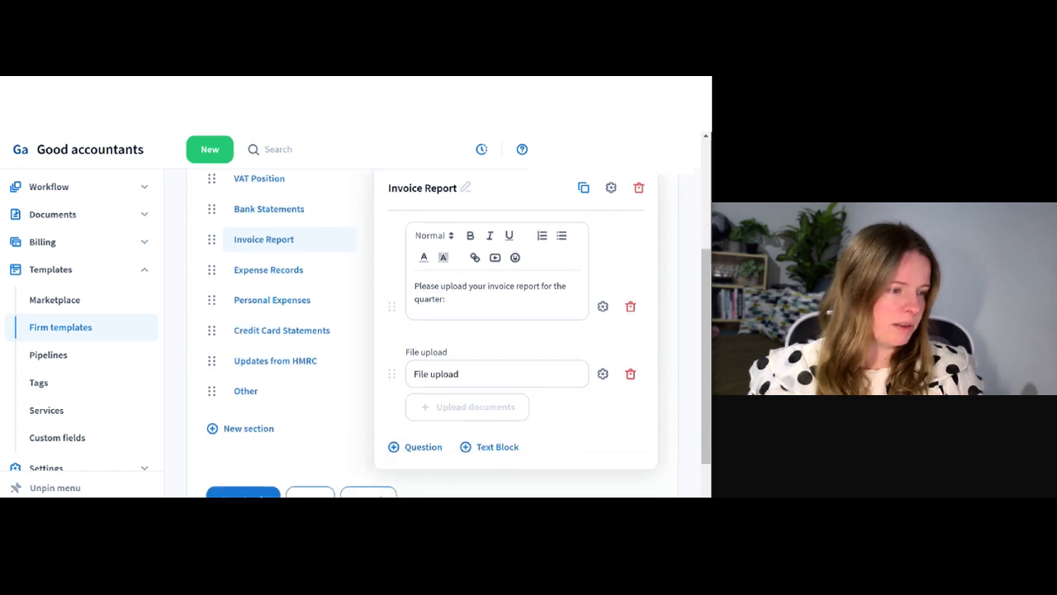
left_click(416, 311)
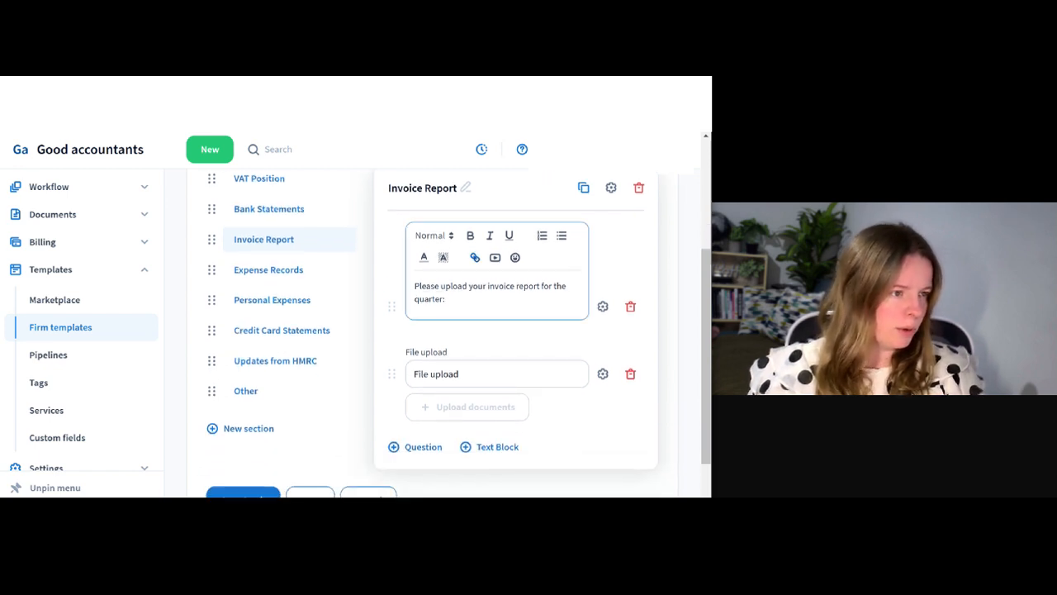
left_click_drag(459, 189, 422, 188)
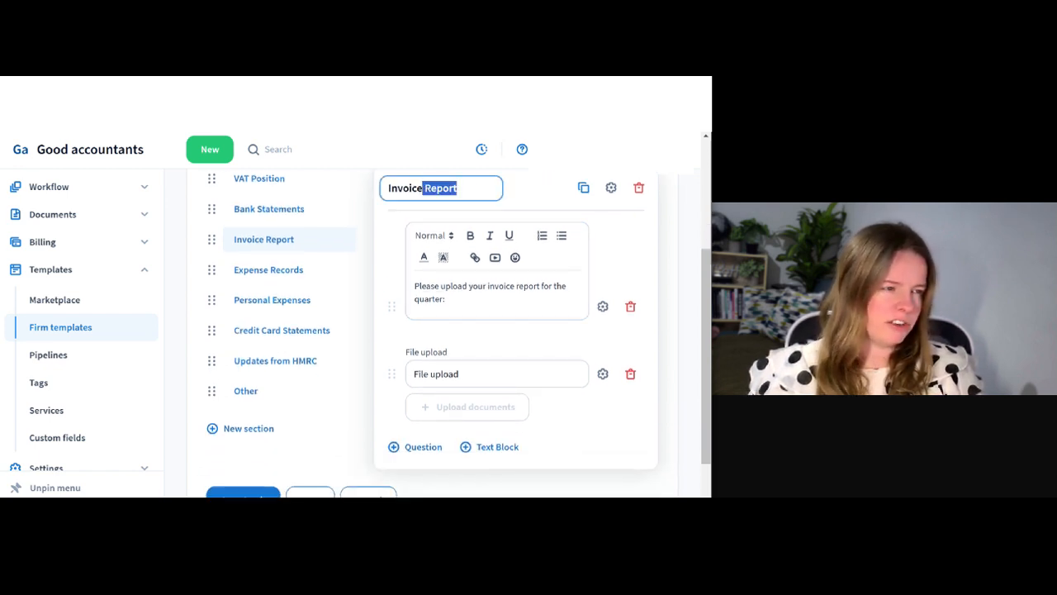
type("s")
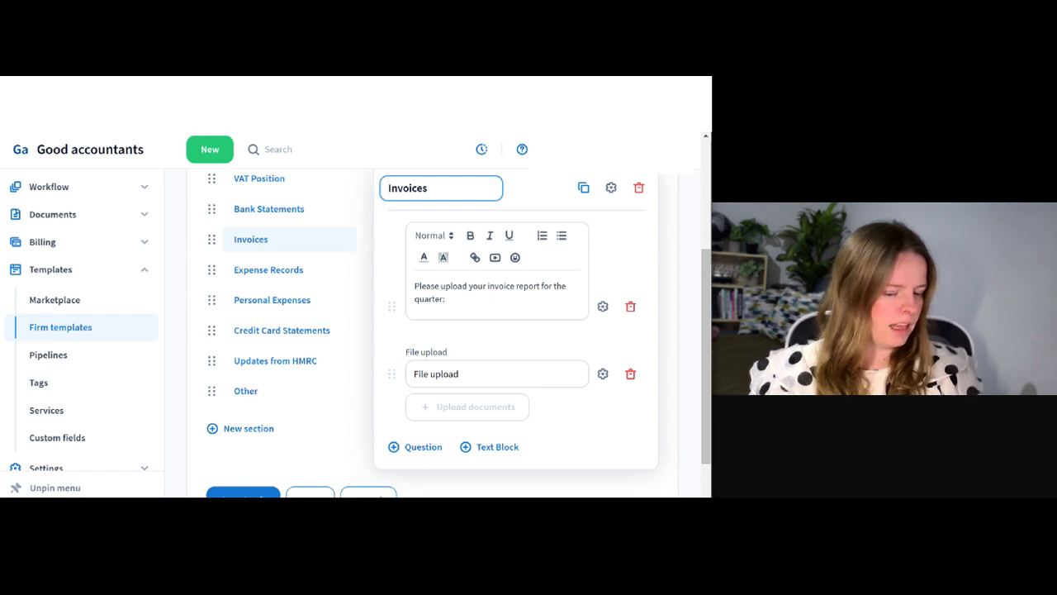
type("Purchase")
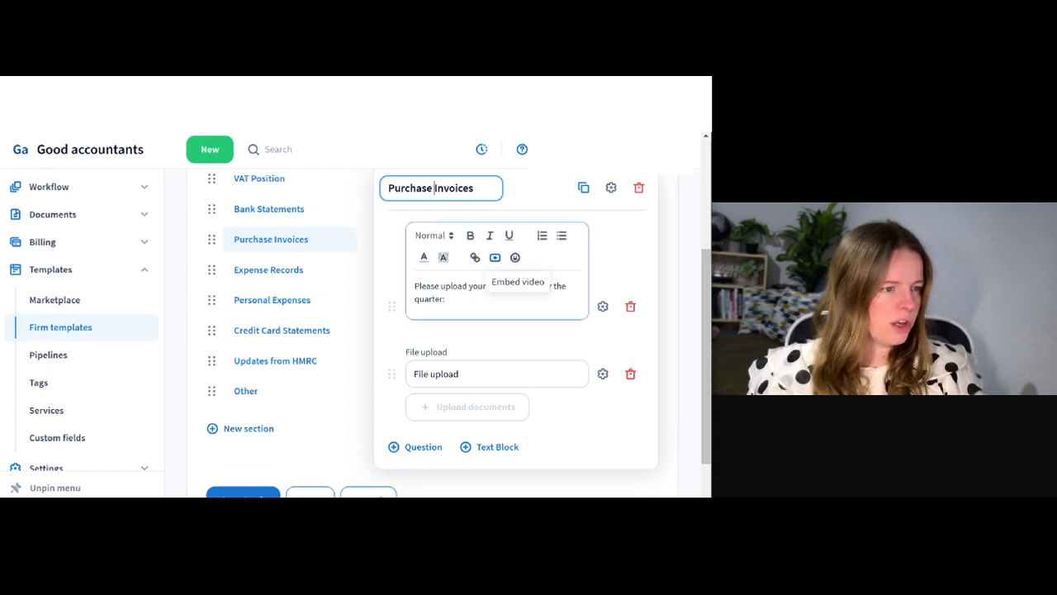
key("Return")
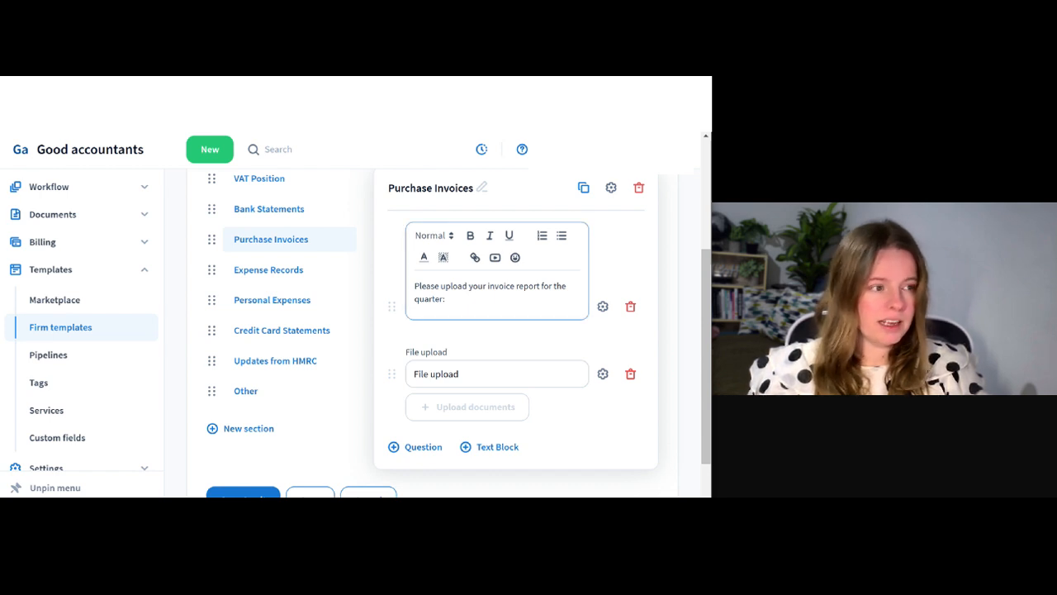
- Delete the Purchase Invoices and Expense Records sections from the VAT organiser template
scroll(643, 317, "up", 3)
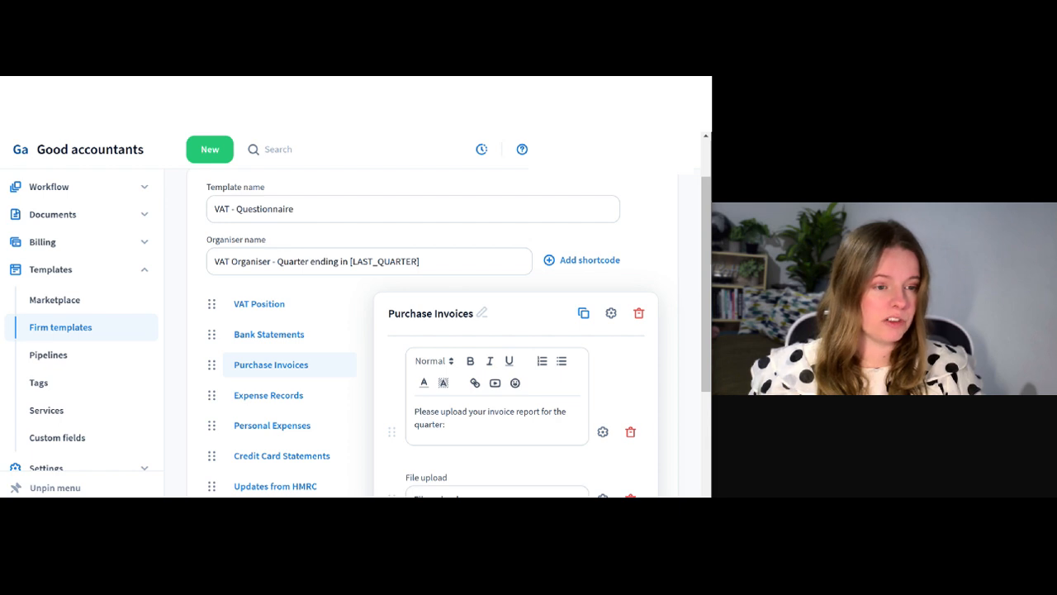
left_click(638, 313)
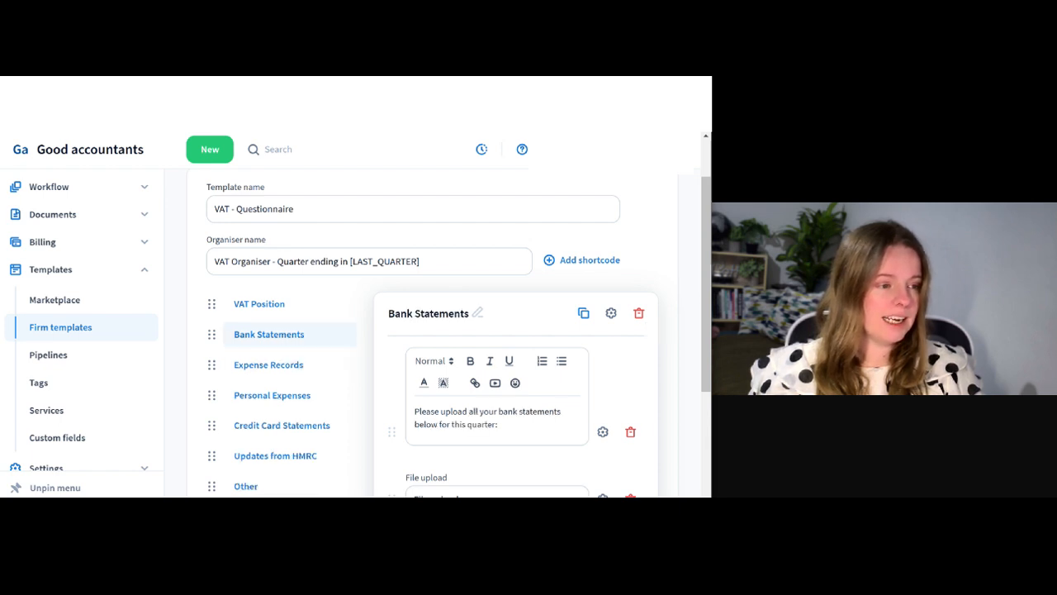
scroll(289, 301, "down", 1)
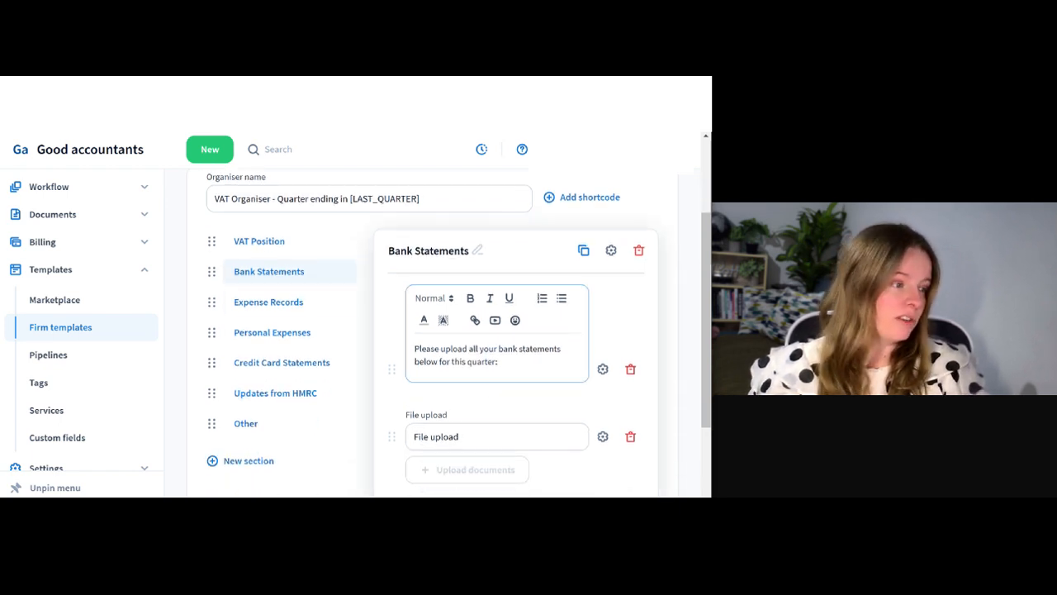
left_click(268, 303)
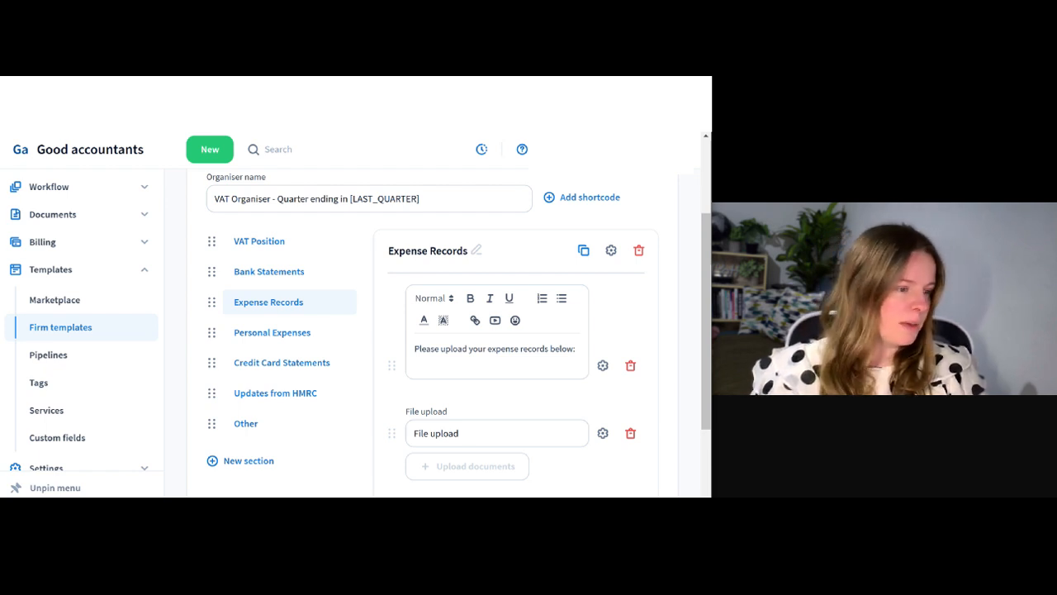
scroll(459, 326, "down", 1)
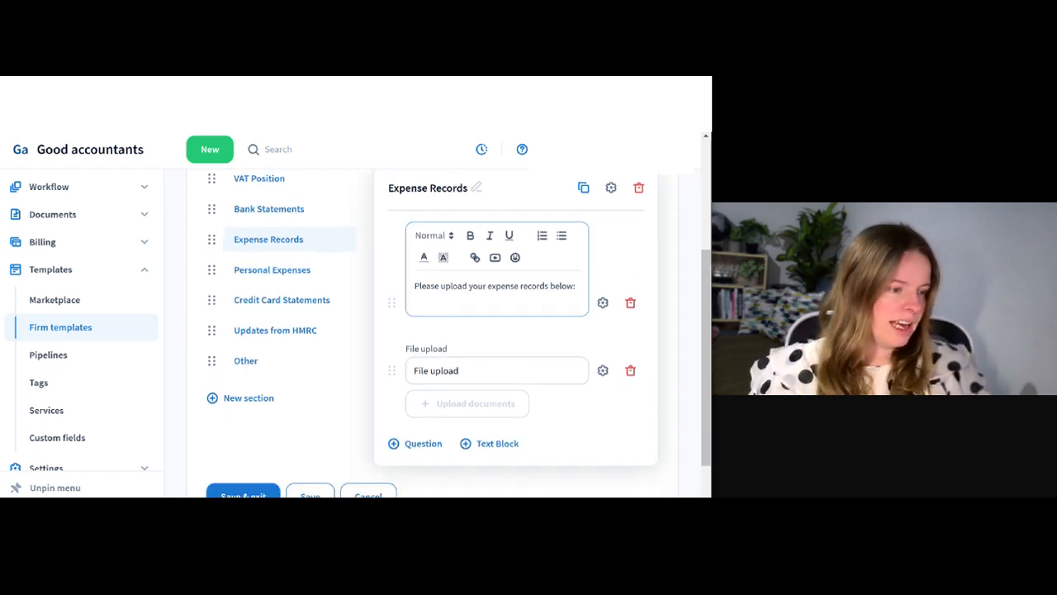
scroll(460, 330, "up", 3)
scroll(460, 330, "down", 2)
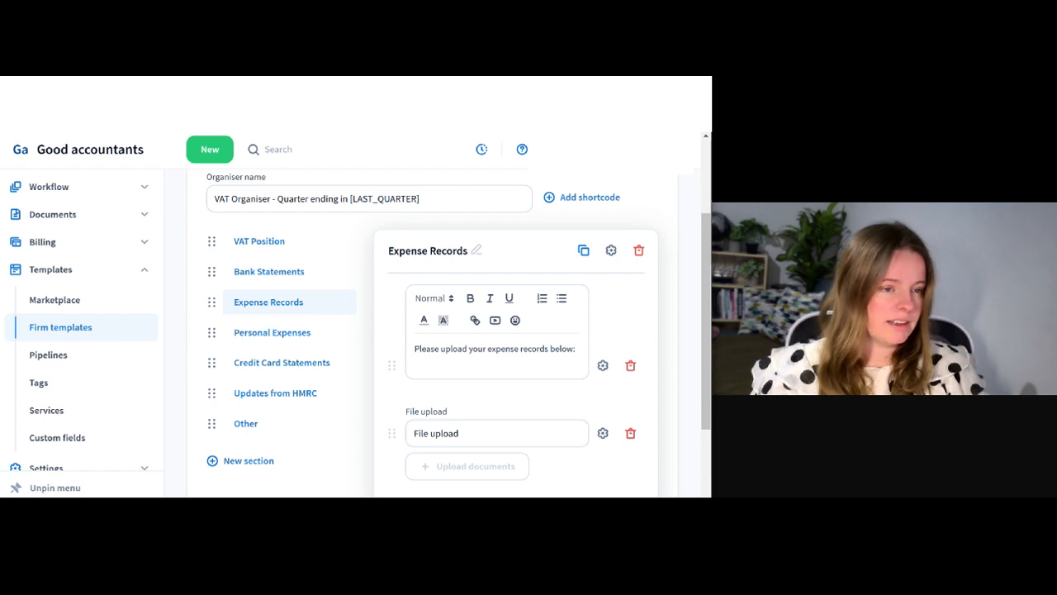
left_click(638, 251)
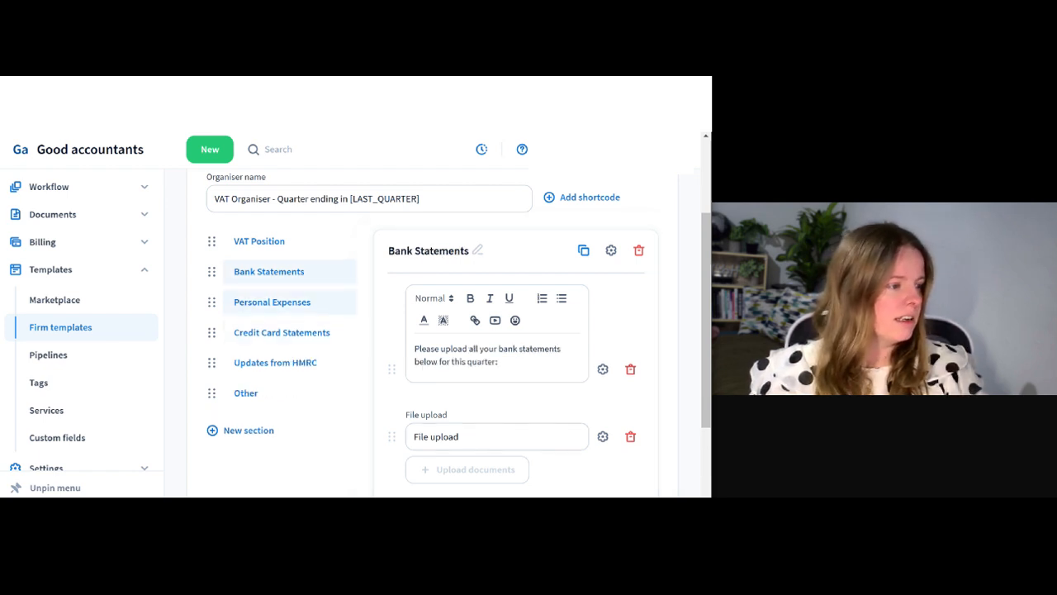
- Reword the Personal Expenses text as "If you have personal expenses that have been paid for by the business then please upload below:" and open Credit Card Statements
left_click(273, 303)
scroll(497, 333, "down", 1)
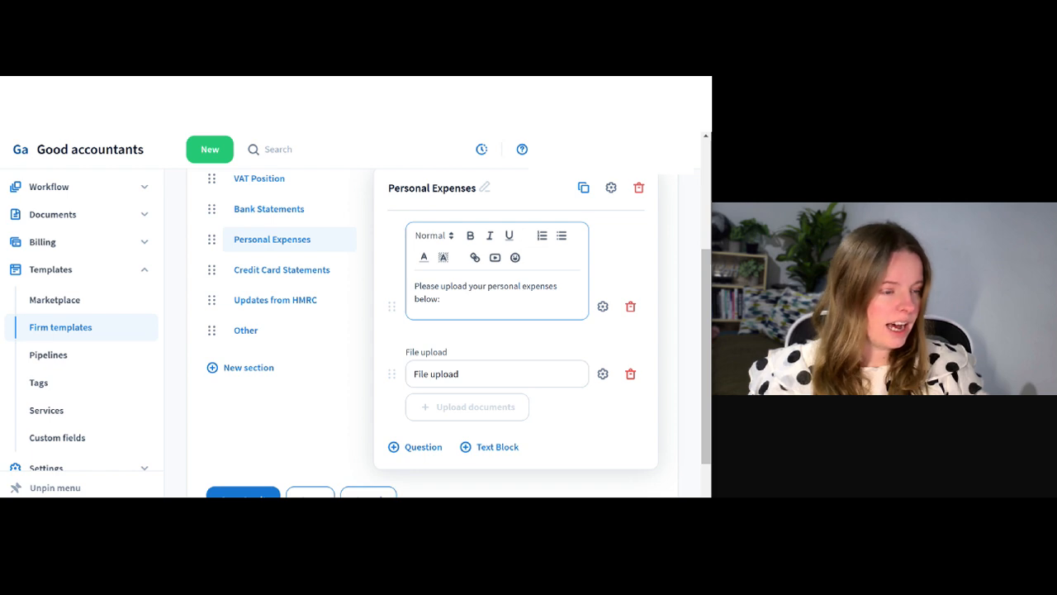
left_click(442, 299)
left_click(560, 287)
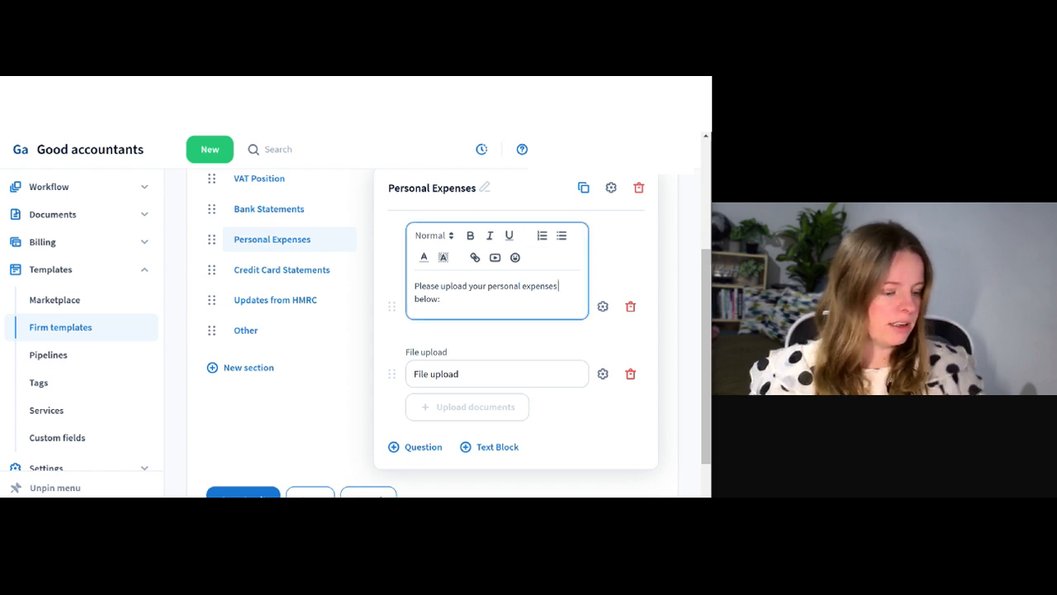
type("that ")
type("has been p")
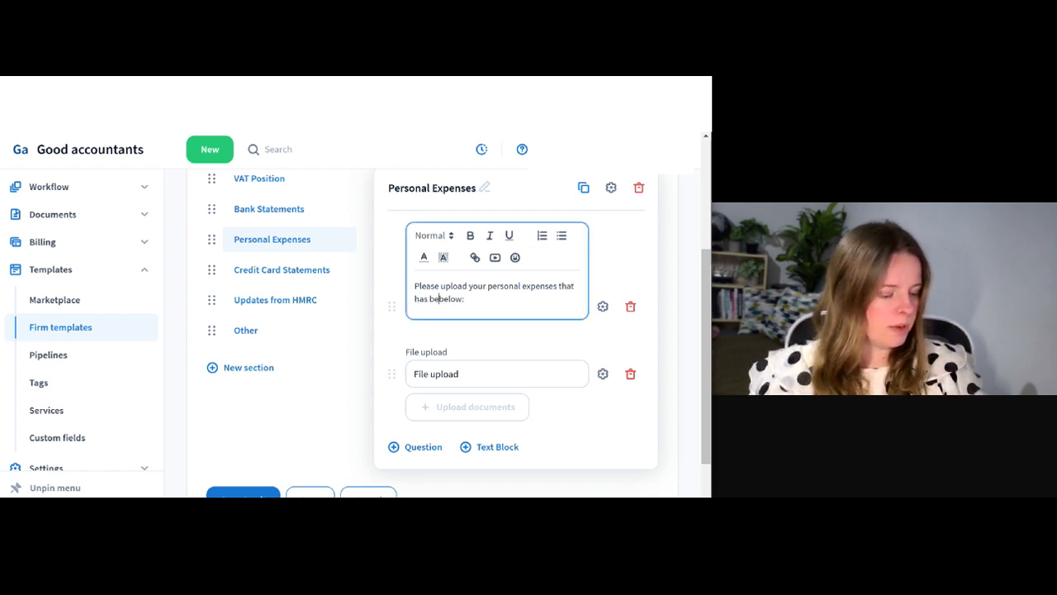
type("aid for")
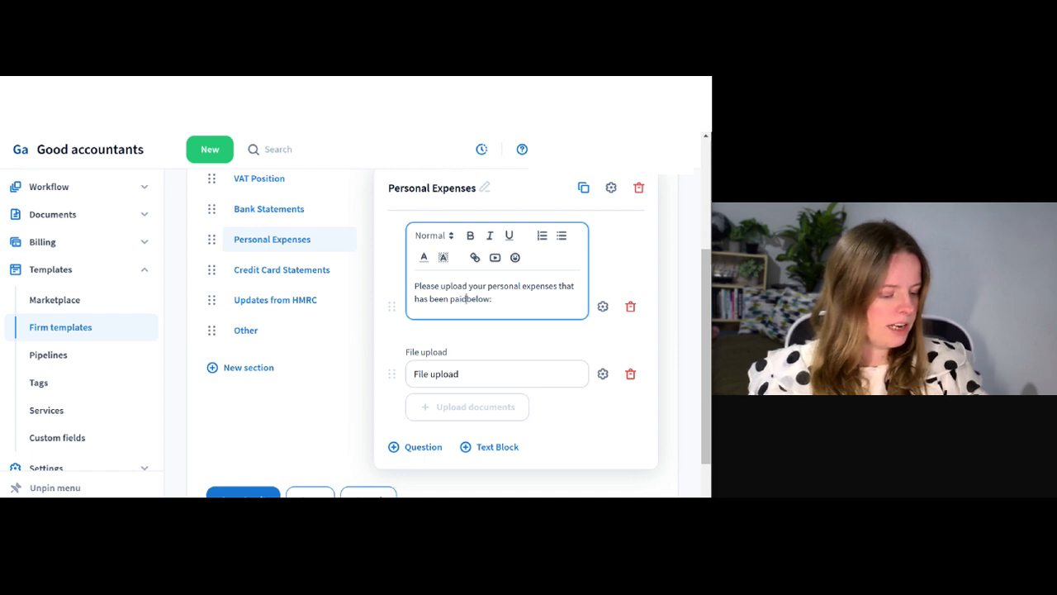
type("r by the bus")
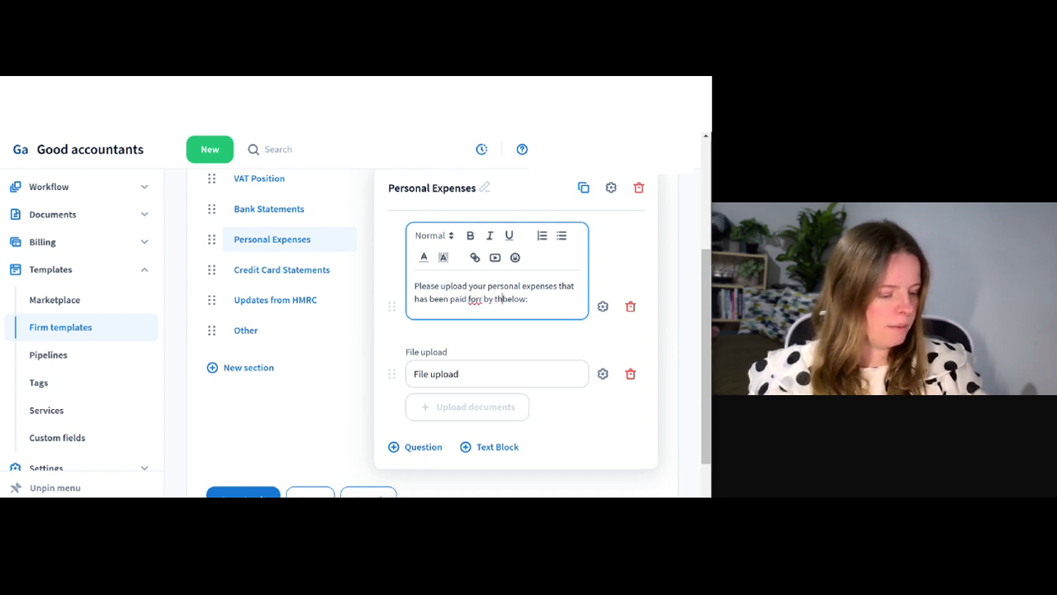
type("iness ")
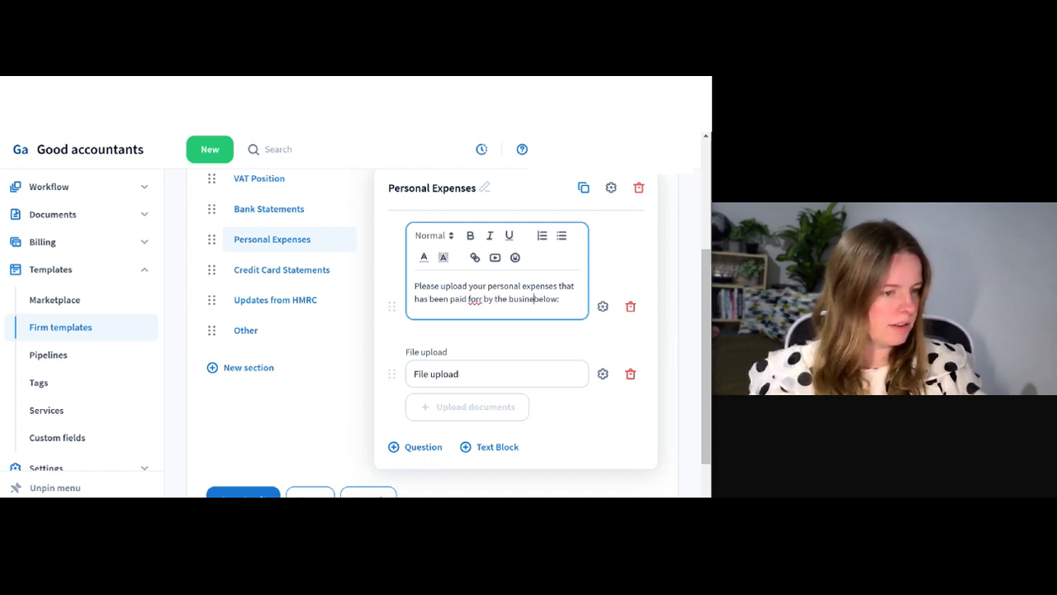
type("then p")
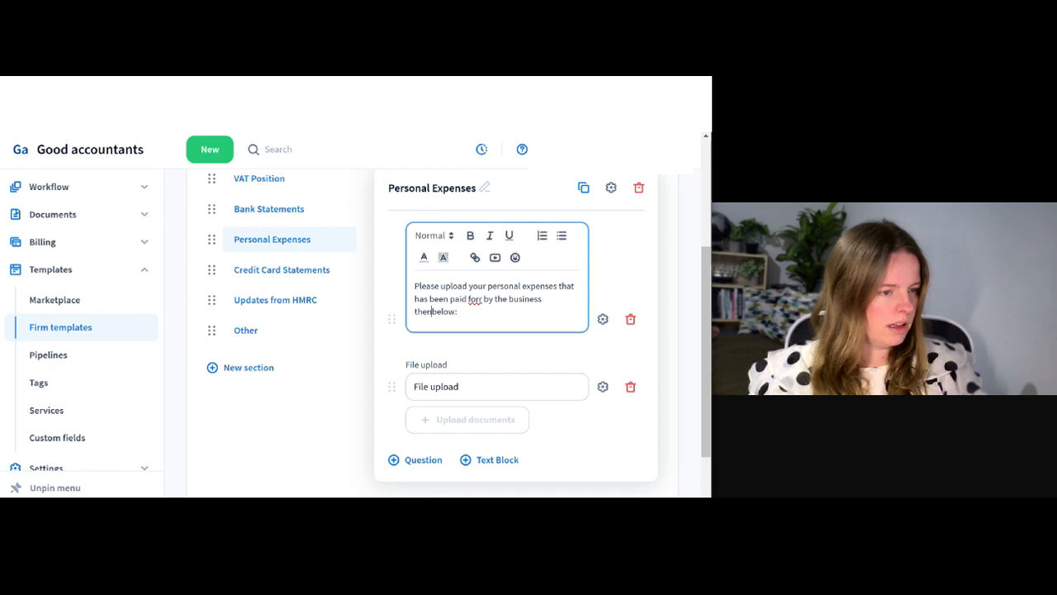
type("lease up")
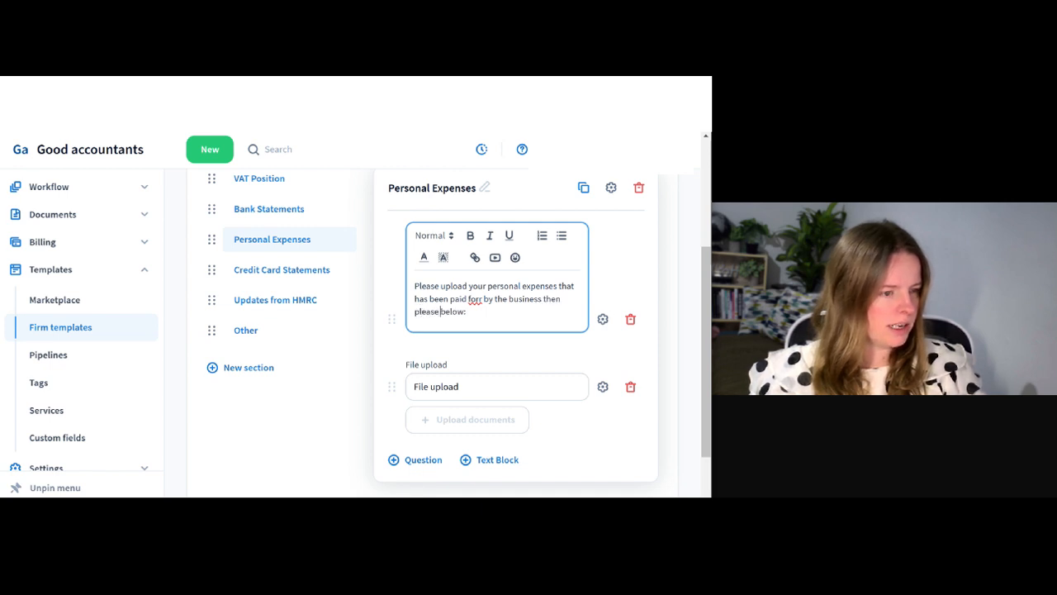
type("load")
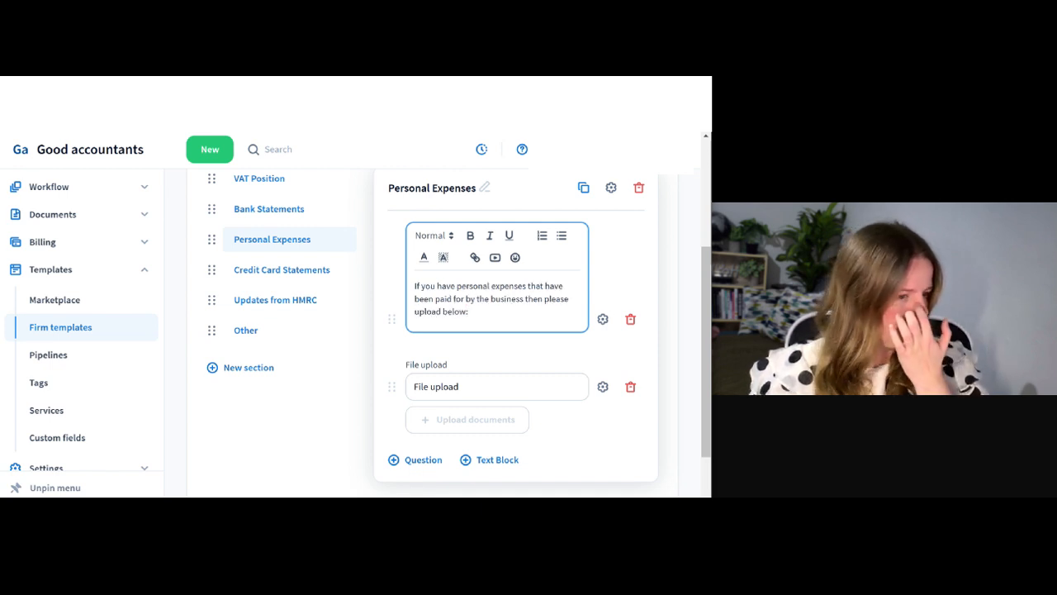
left_click(497, 387)
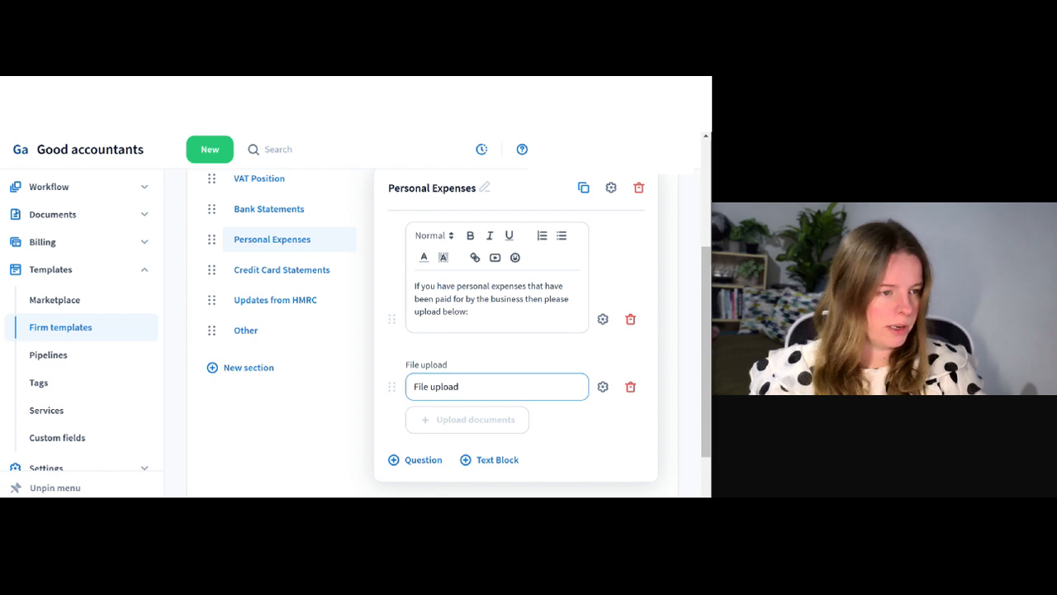
left_click(282, 270)
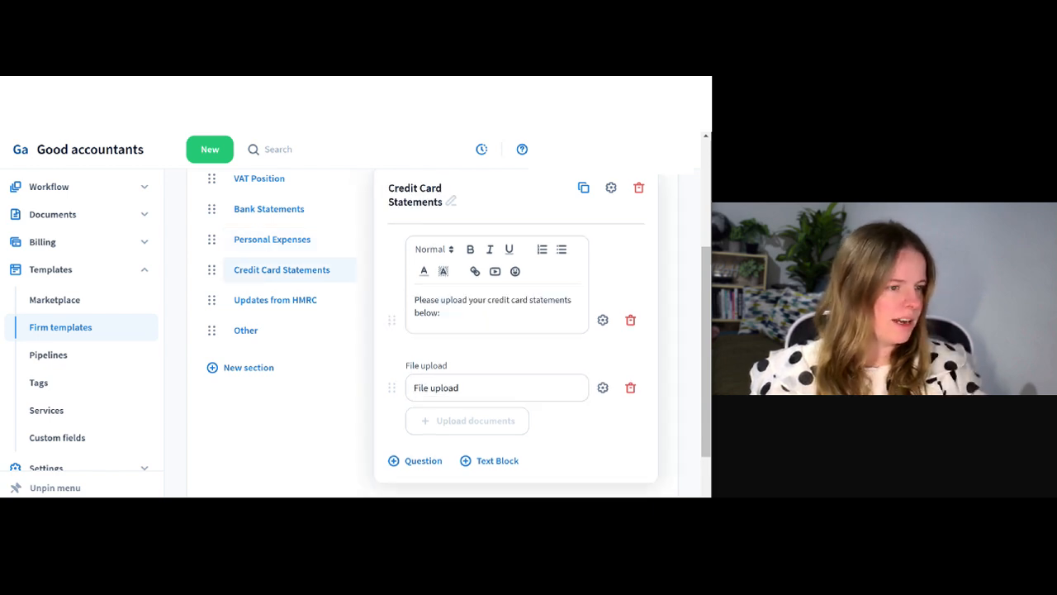
- Delete the Credit Card Statements section from the VAT organiser template and open the Updates from HMRC section
scroll(460, 333, "up", 1)
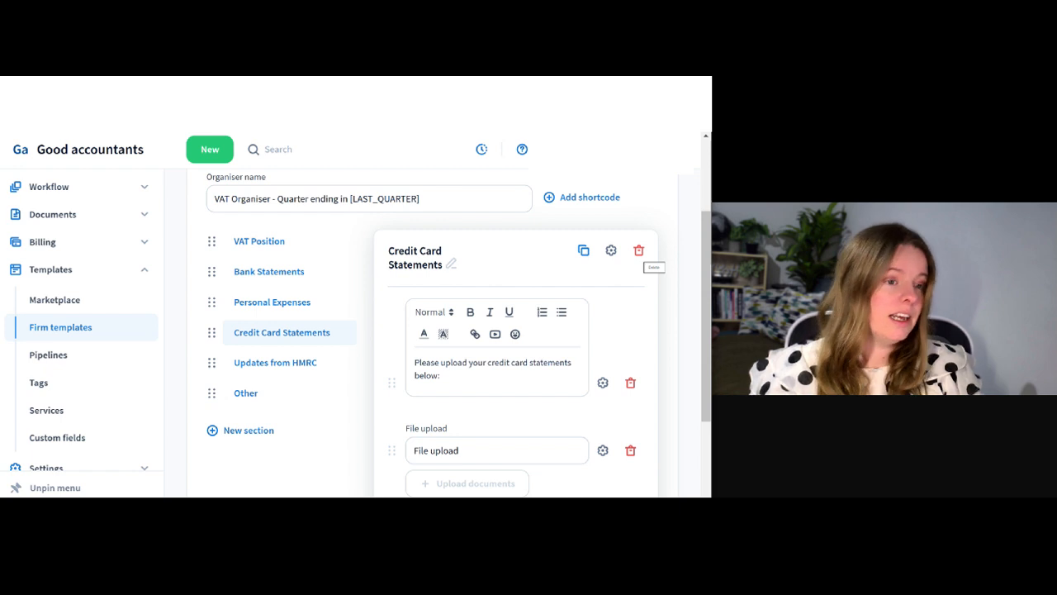
left_click(638, 250)
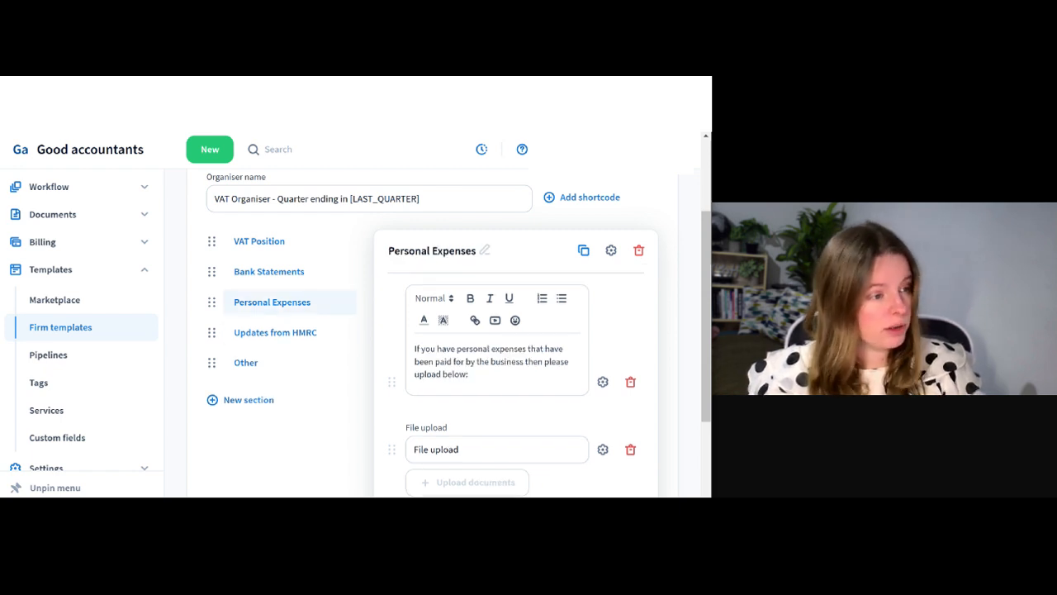
left_click(275, 332)
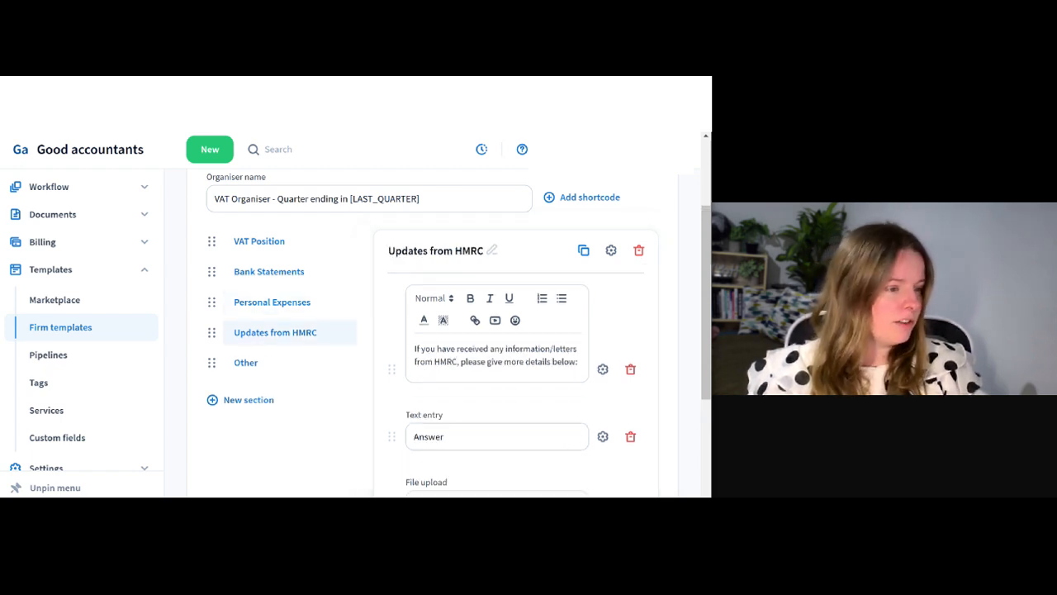
- Review the text block, text entry and file upload questions in the Updates from HMRC and Other sections
scroll(275, 332, "down", 2)
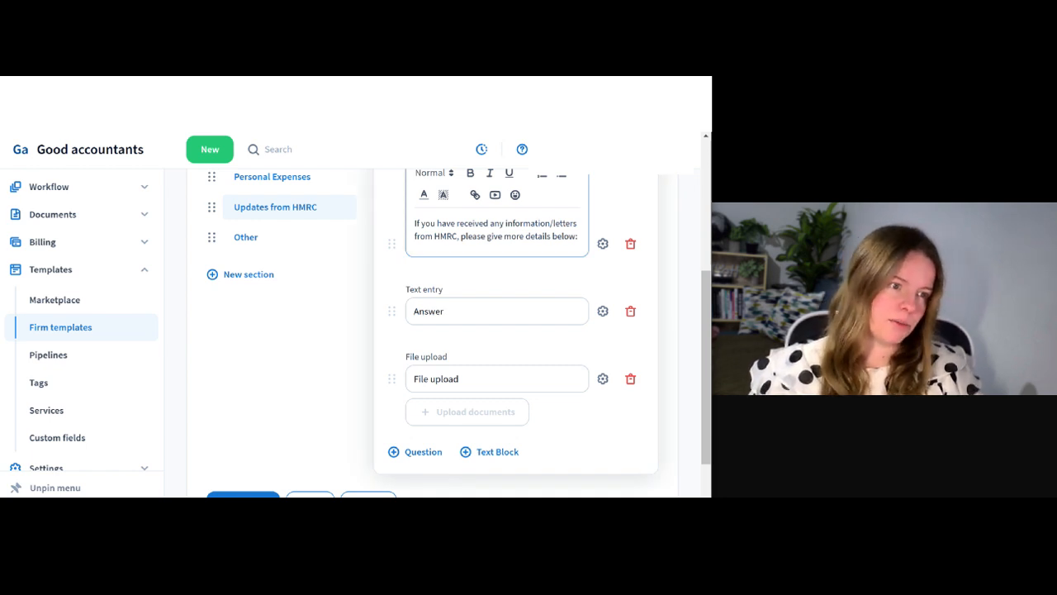
scroll(430, 330, "up", 1)
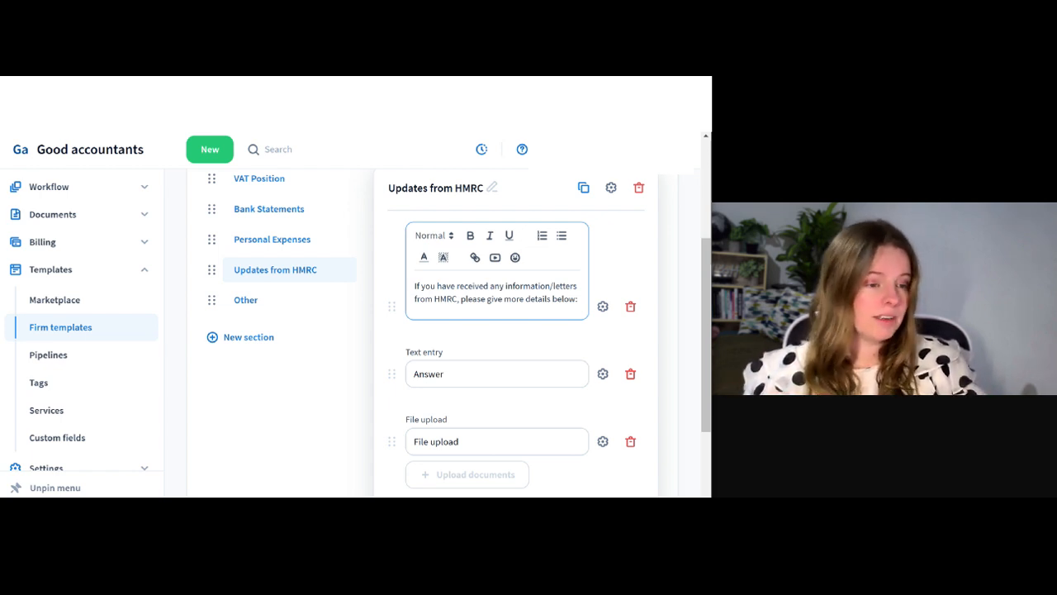
scroll(512, 330, "down", 3)
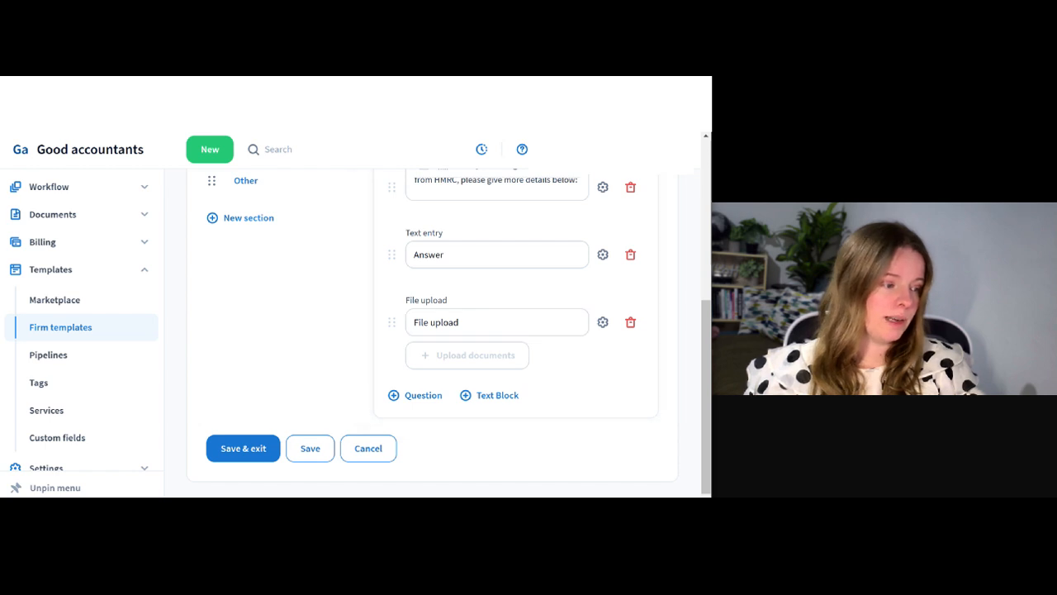
scroll(512, 330, "up", 3)
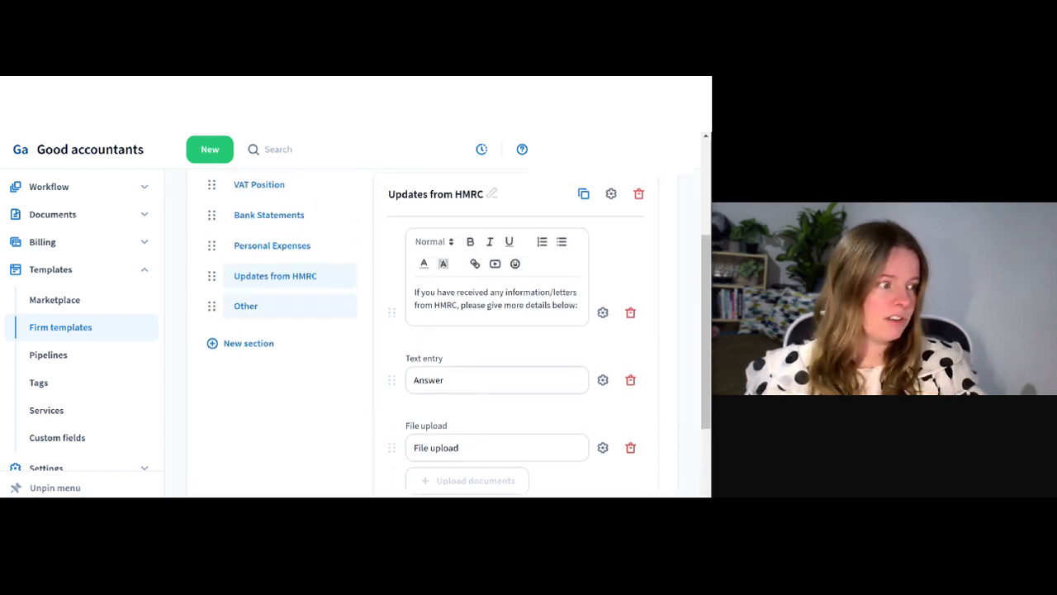
left_click(246, 306)
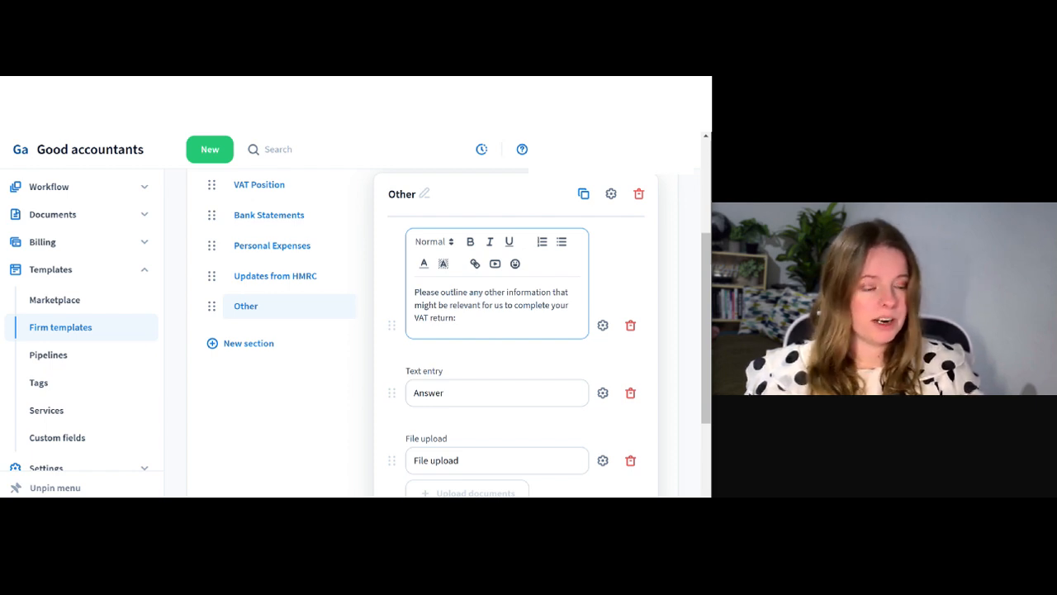
scroll(512, 331, "down", 3)
scroll(512, 330, "up", 2)
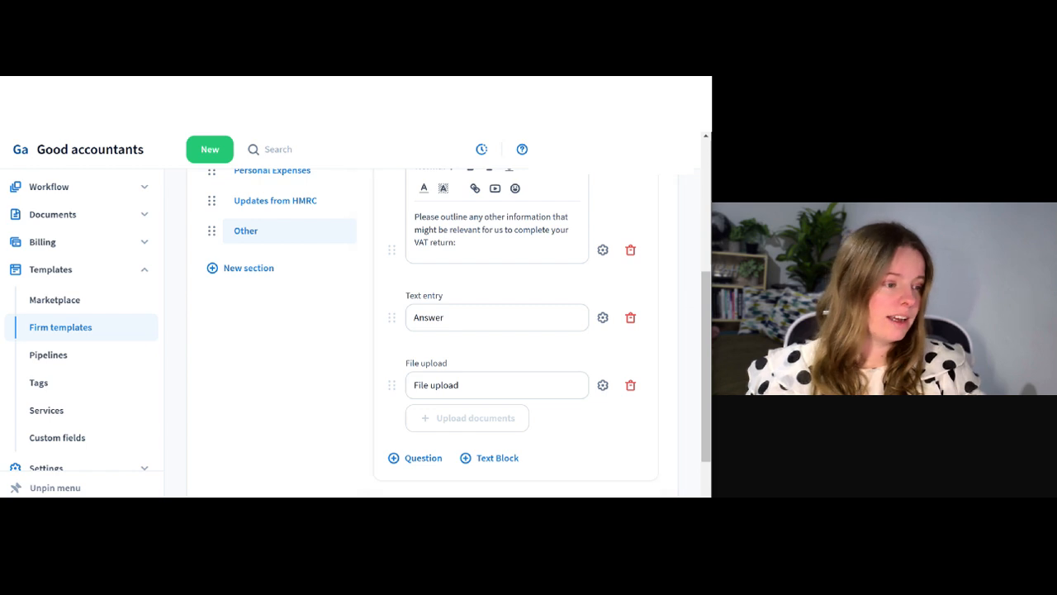
- Save the VAT organiser template and exit to the list of organiser templates
scroll(491, 405, "down", 1)
left_click(311, 449)
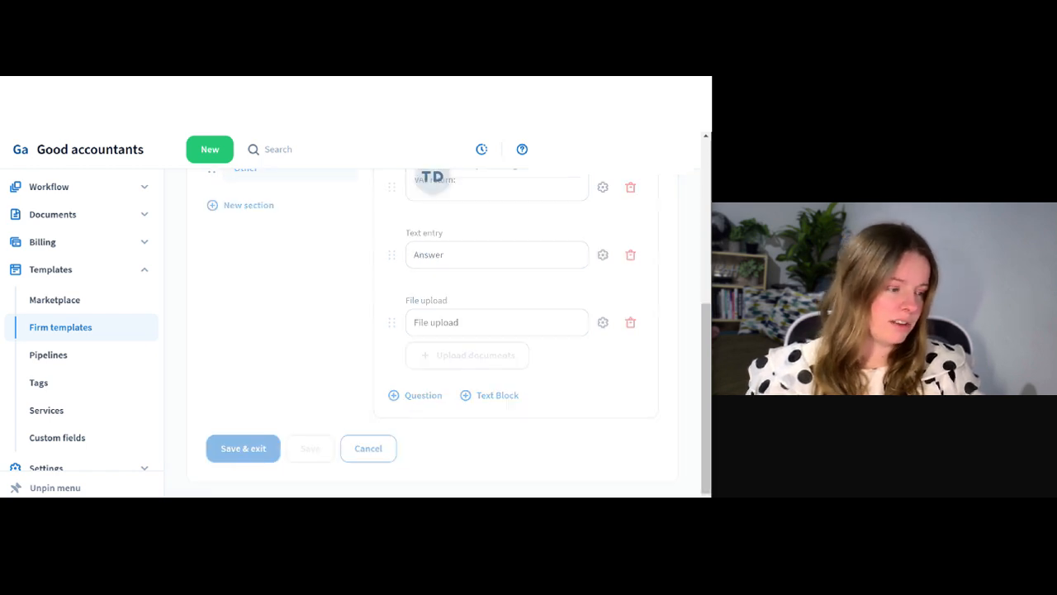
scroll(433, 330, "down", 4)
left_click(243, 448)
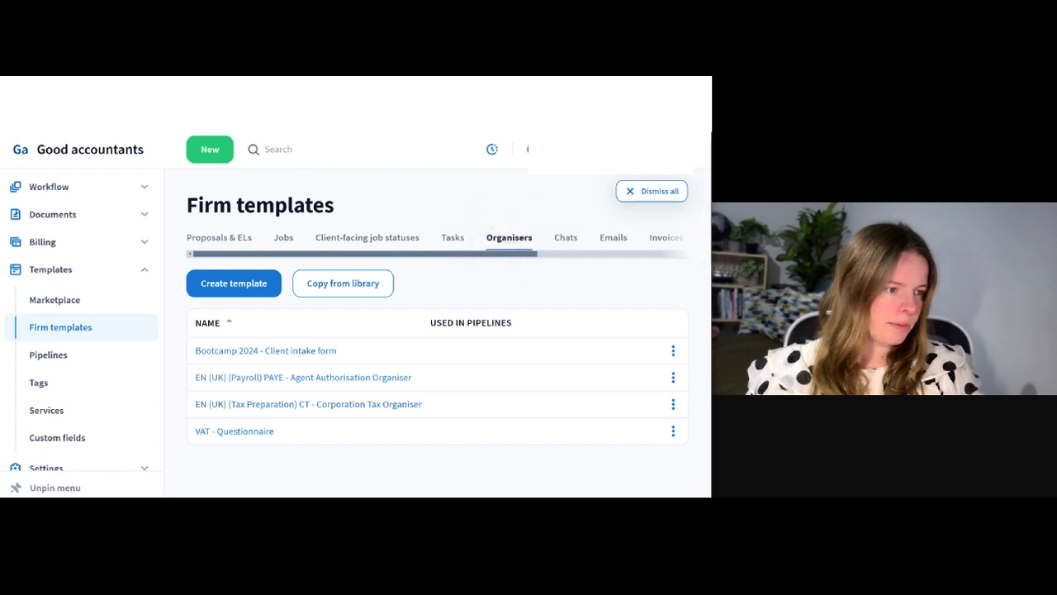
- Open the PAYE agent authorisation organiser template and rename it as "(Payroll) PAYE - Agent Authorisation Organiser"
left_click(304, 377)
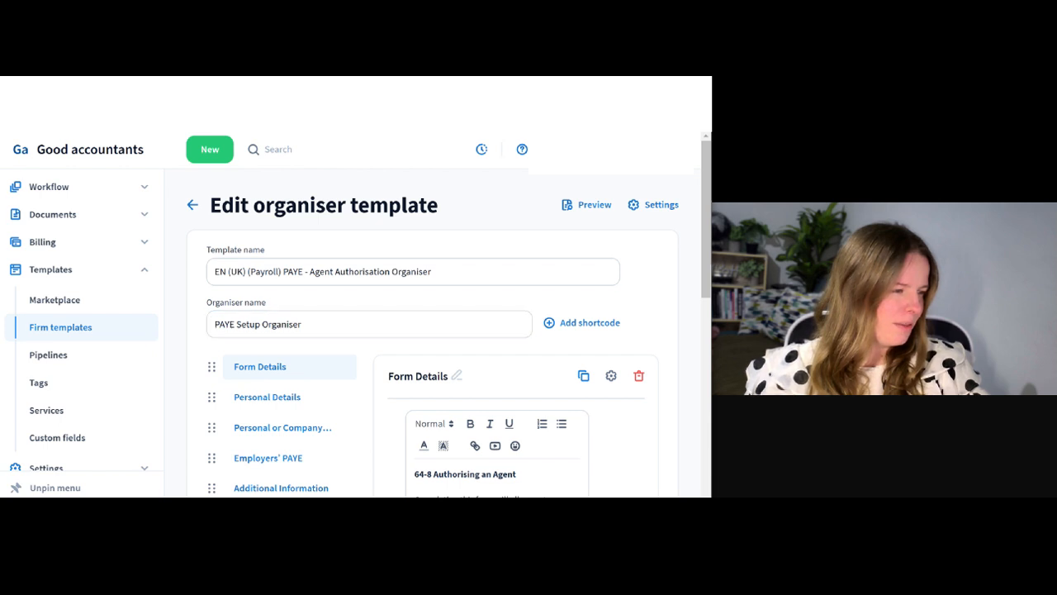
left_click(284, 272)
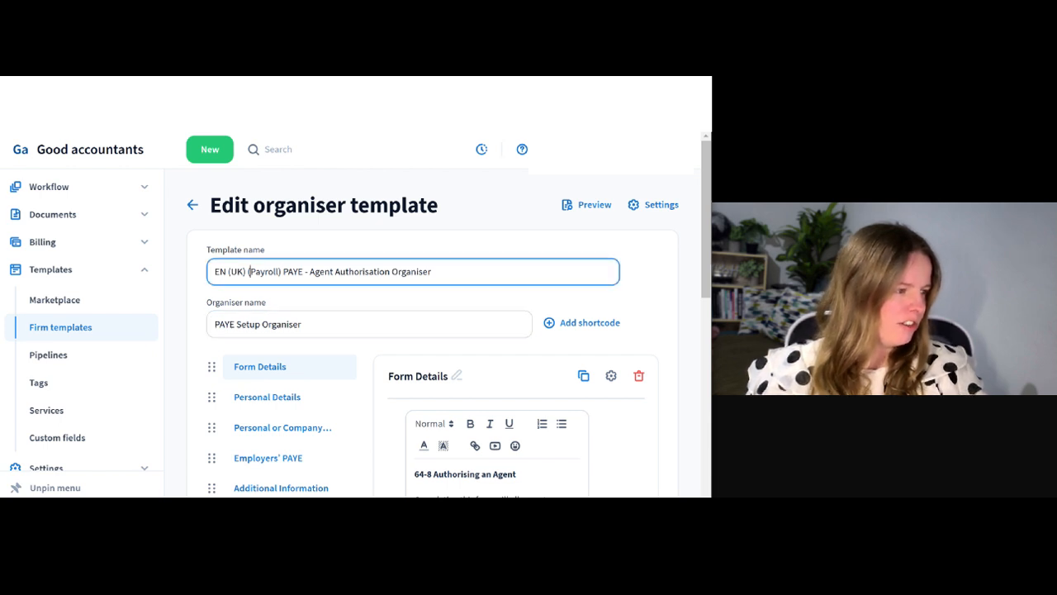
left_click_drag(249, 272, 214, 271)
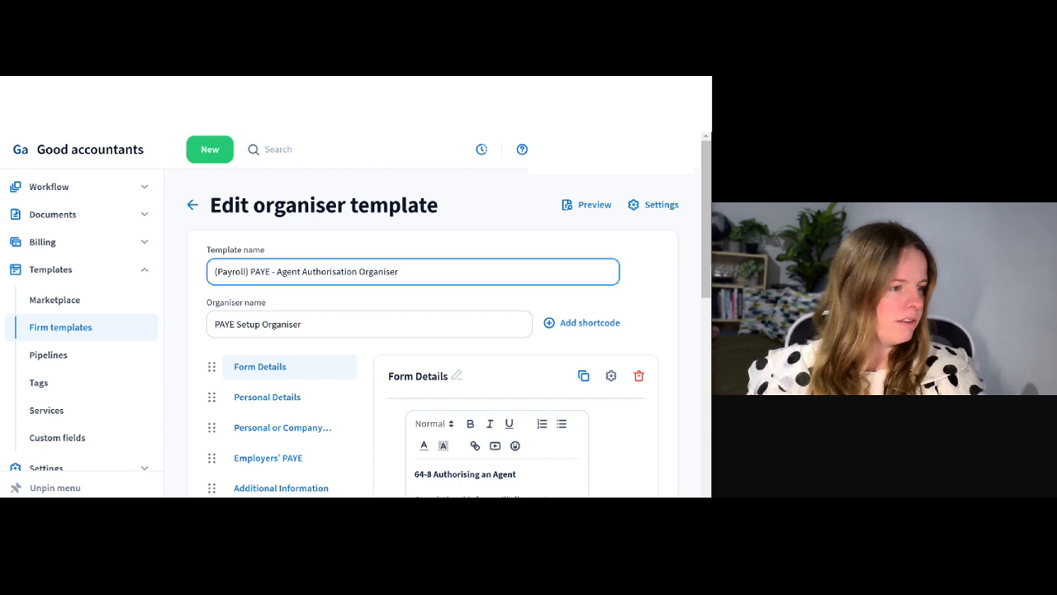
left_click(369, 324)
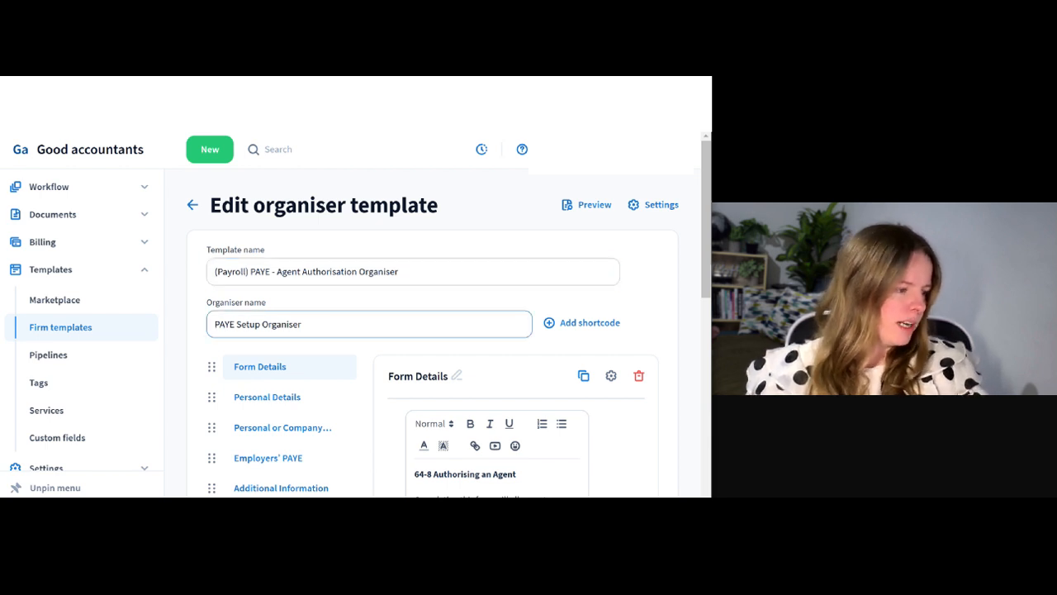
- Read through the 64-8 Authorising an Agent text in the Form Details section
scroll(437, 331, "down", 3)
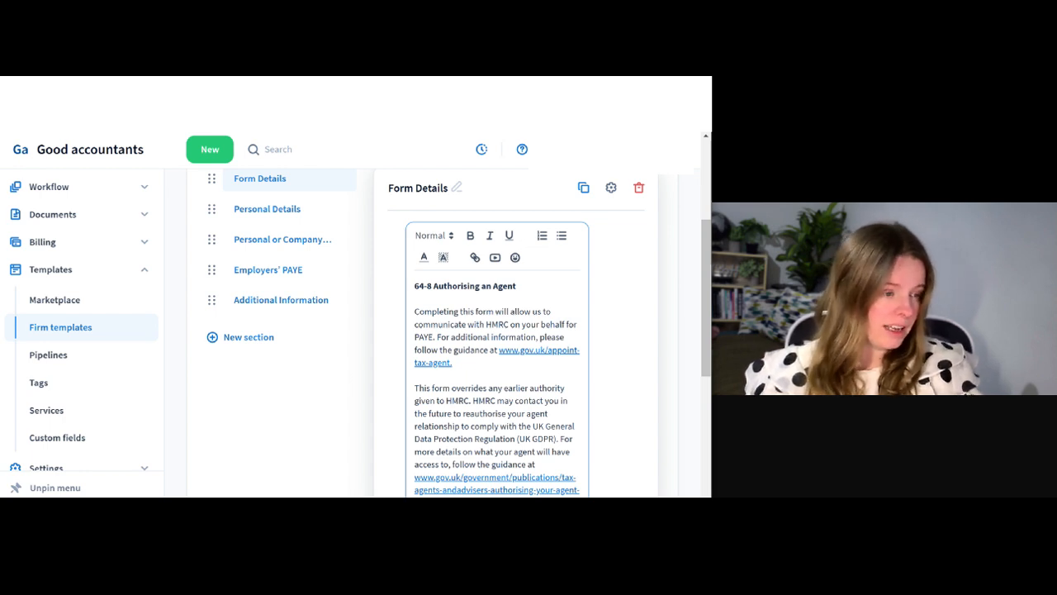
scroll(495, 331, "down", 3)
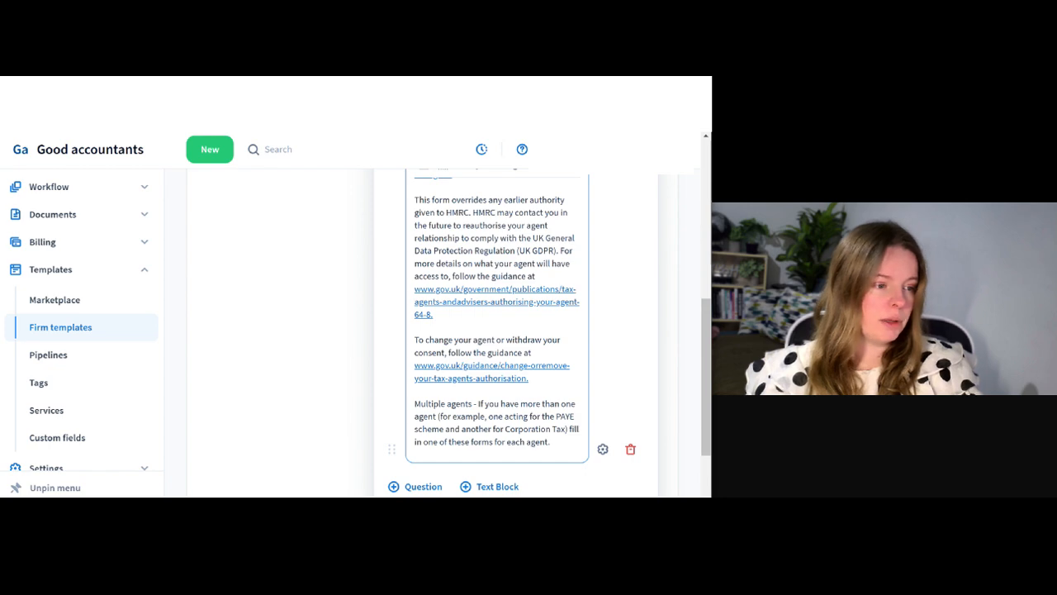
scroll(495, 330, "up", 5)
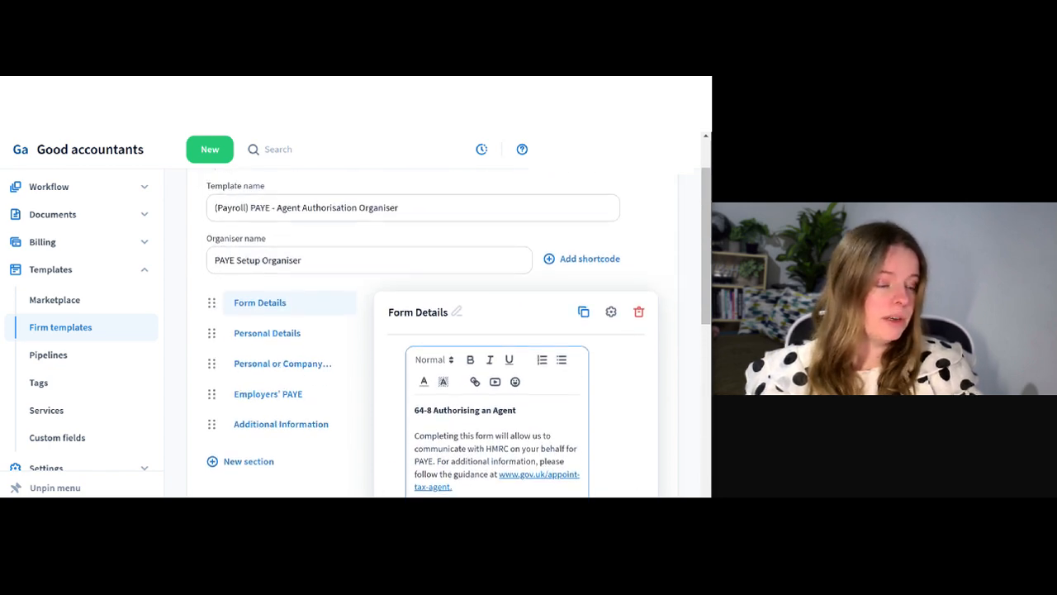
scroll(495, 331, "down", 2)
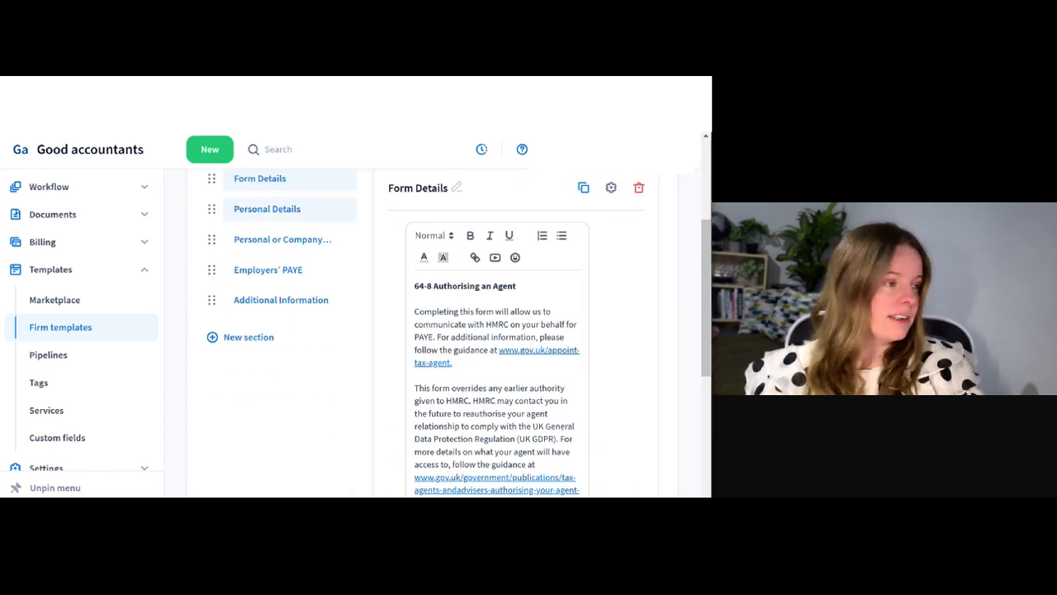
scroll(272, 227, "up", 2)
- Review the questions in the Personal Details, Registered Office Address, Employers' PAYE and Additional Information sections
left_click(267, 334)
scroll(496, 347, "down", 1)
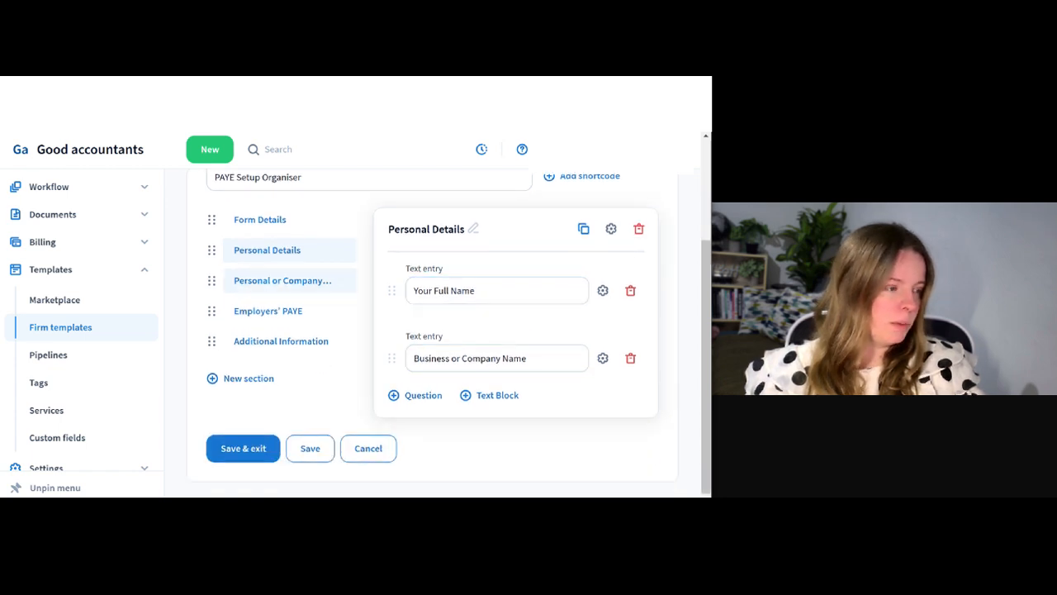
left_click(282, 281)
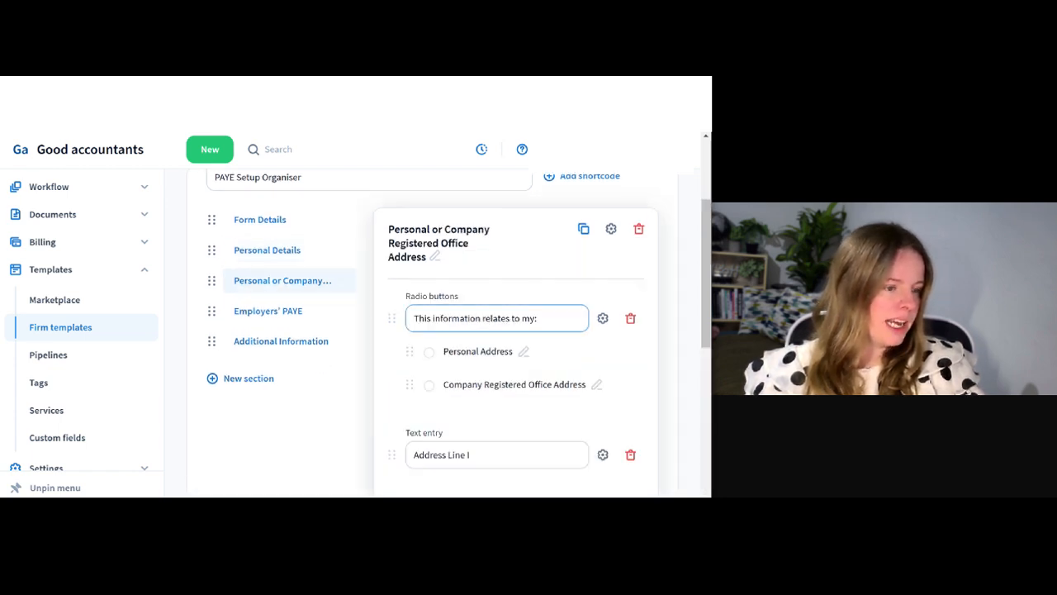
left_click(268, 312)
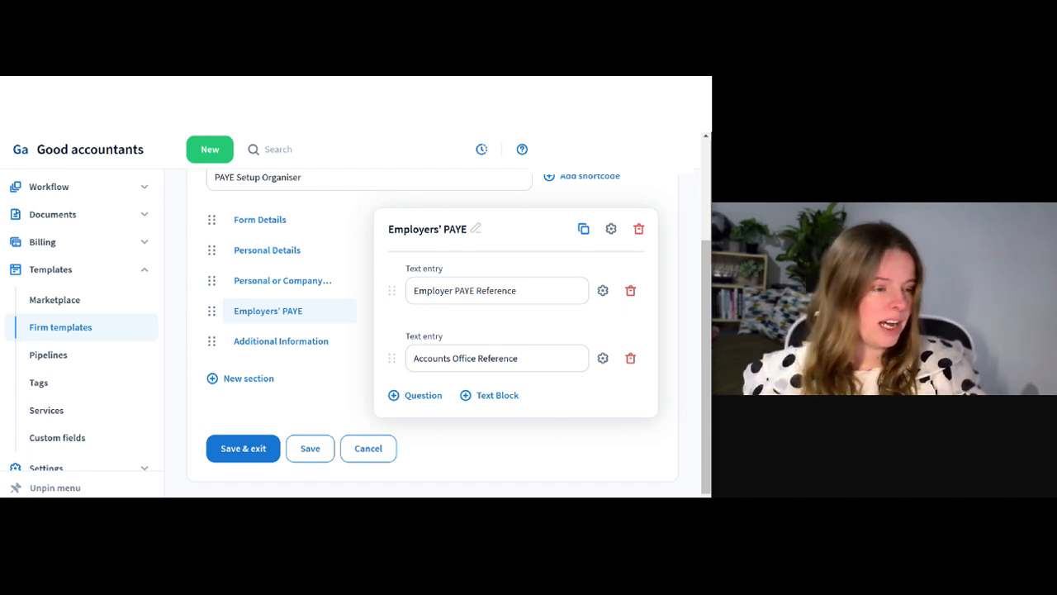
left_click(281, 341)
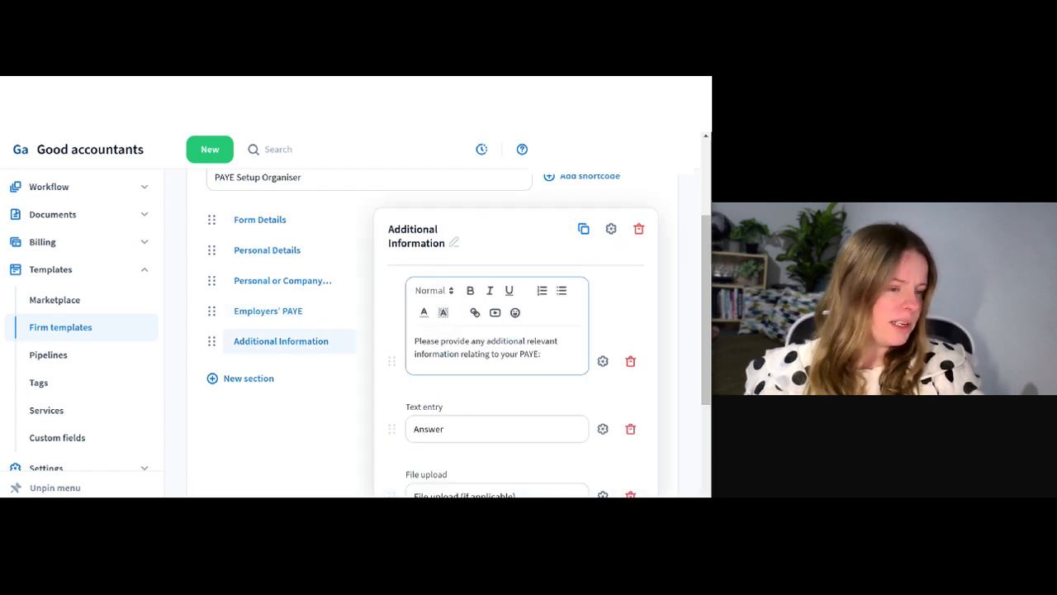
scroll(495, 363, "down", 2)
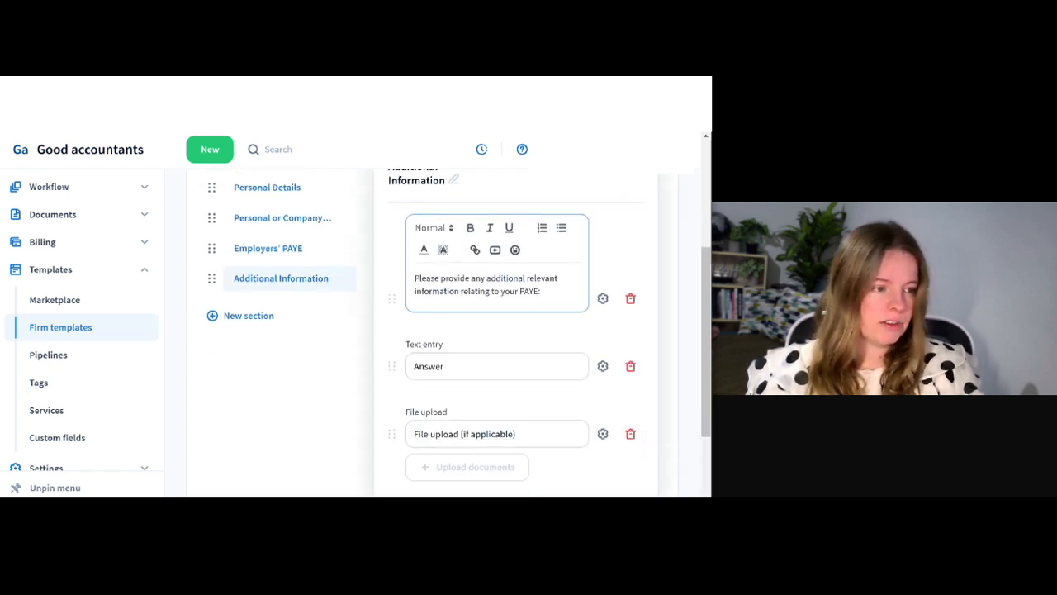
scroll(496, 363, "down", 2)
scroll(495, 330, "up", 3)
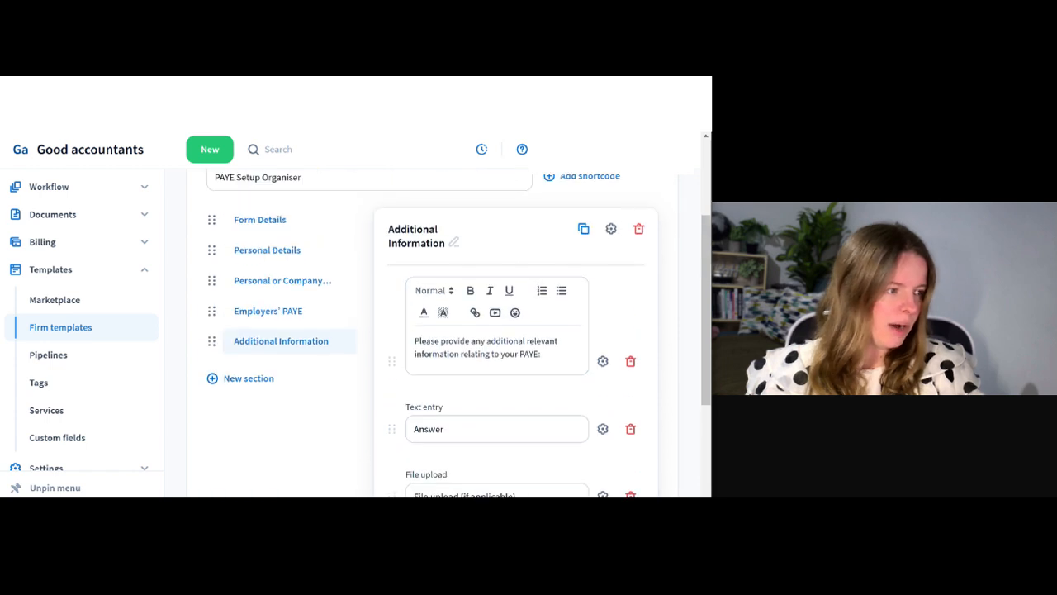
- Add a new section named "Outstanding PAYE" to the PAYE organiser template
left_click(245, 375)
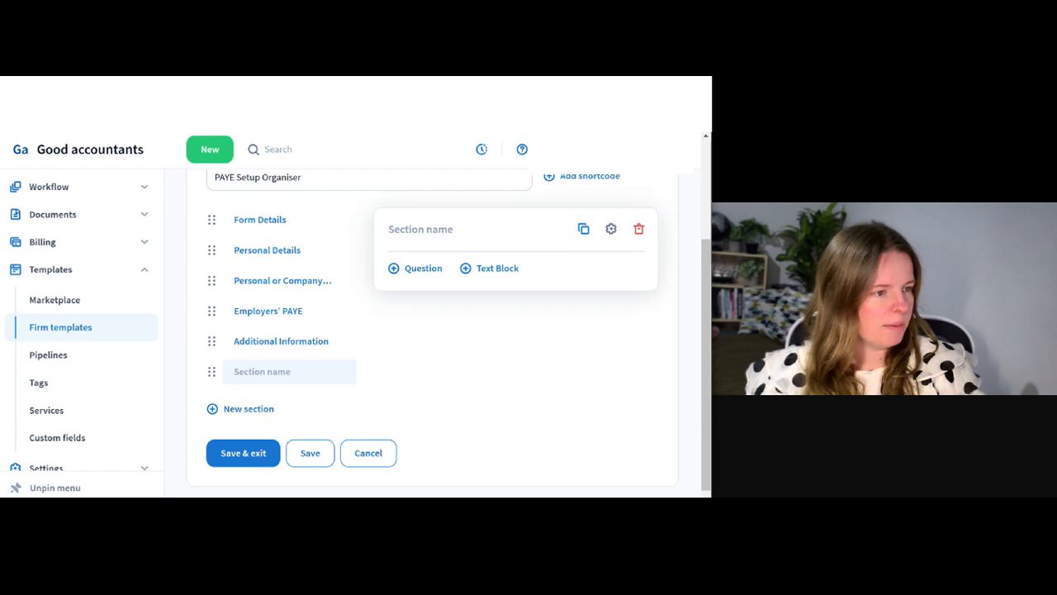
left_click(422, 230)
type("Outs")
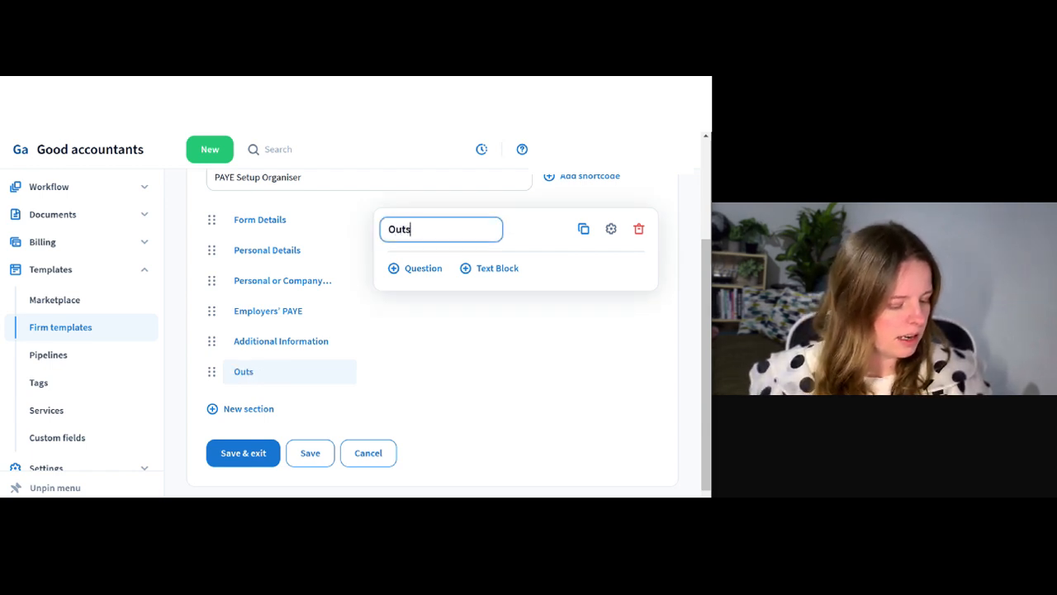
type("tanding")
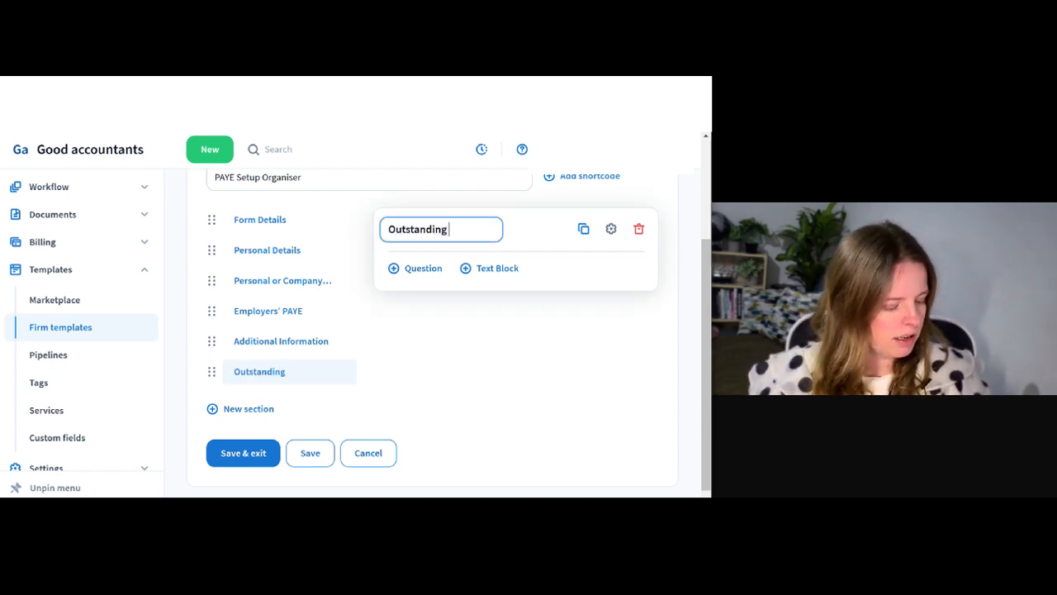
type(" PAYE")
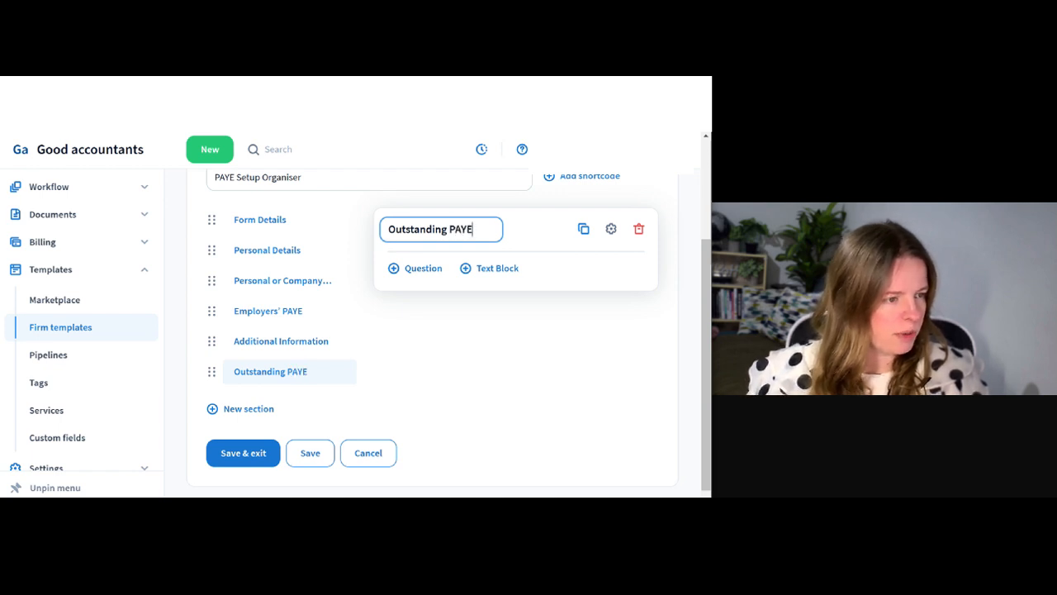
- Add a checkboxes question to the Outstanding PAYE section asking "Do you currently have any large outstanding debt with HMRC regarding PAYE"
left_click(417, 268)
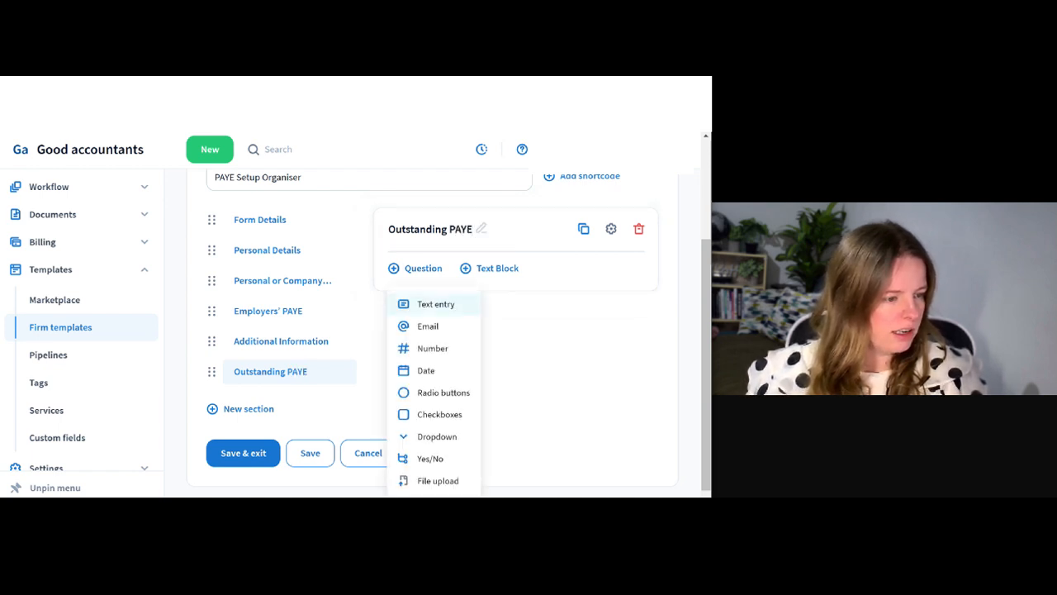
left_click(440, 414)
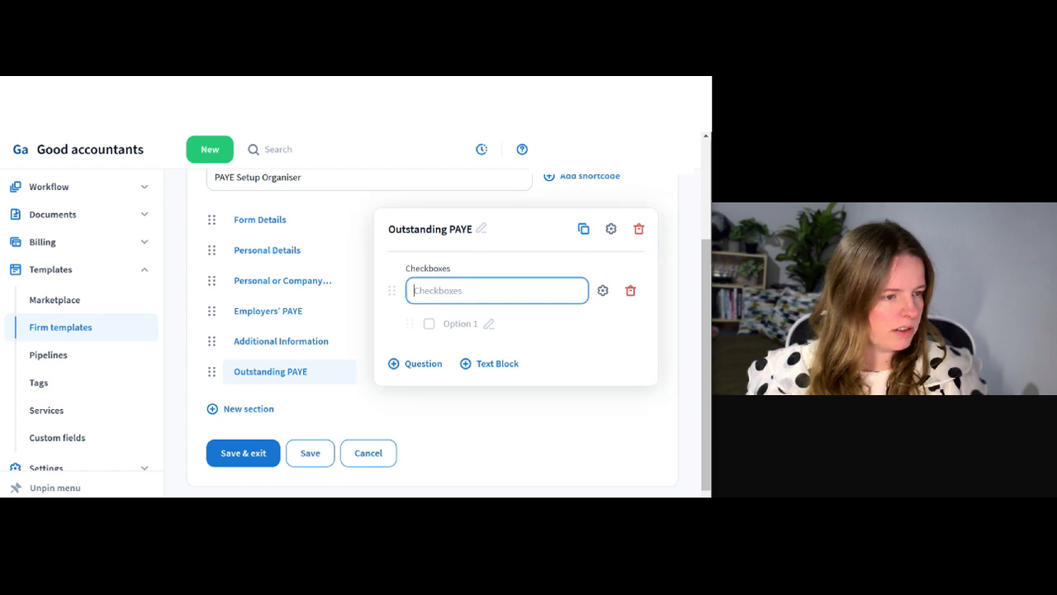
type("D")
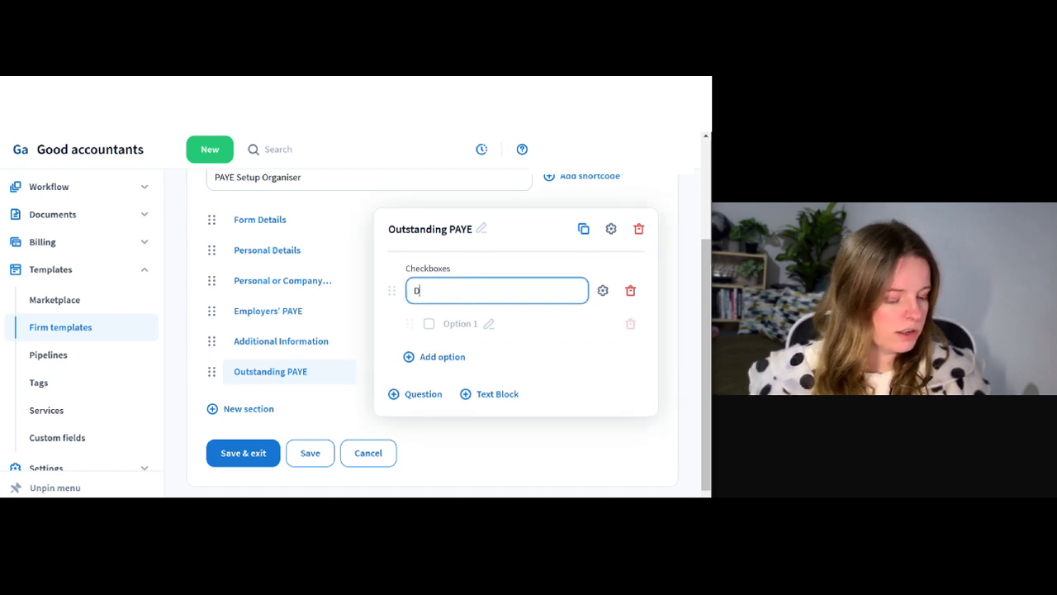
type("o tyou ")
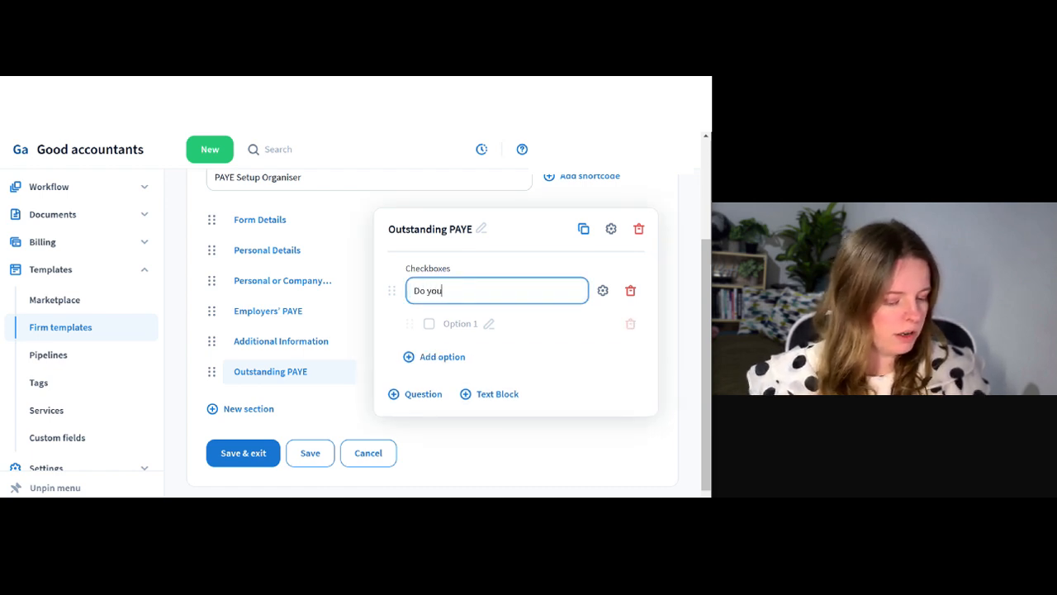
type("c")
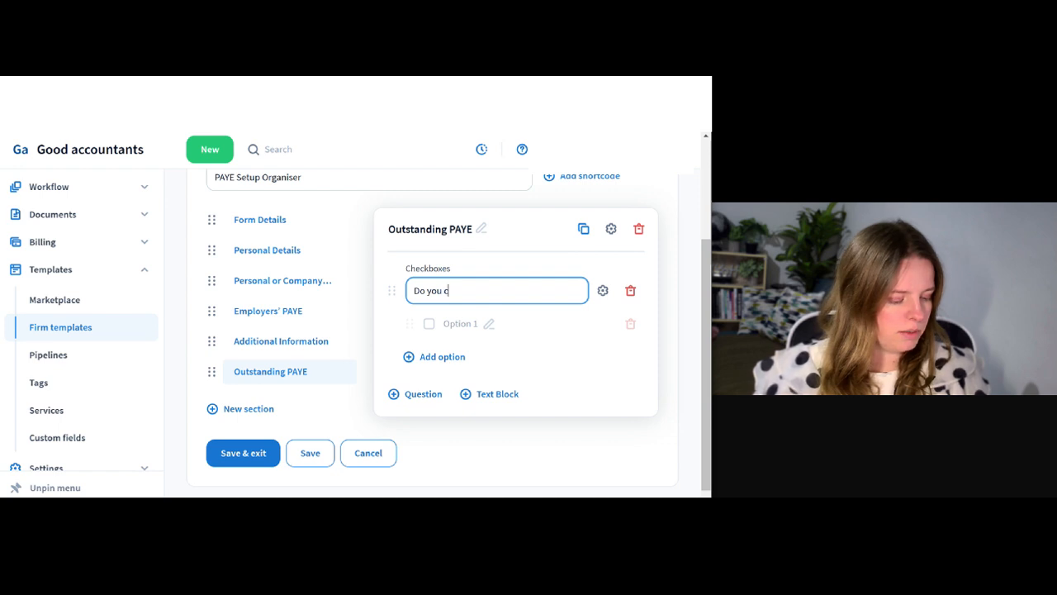
type("urrently have ")
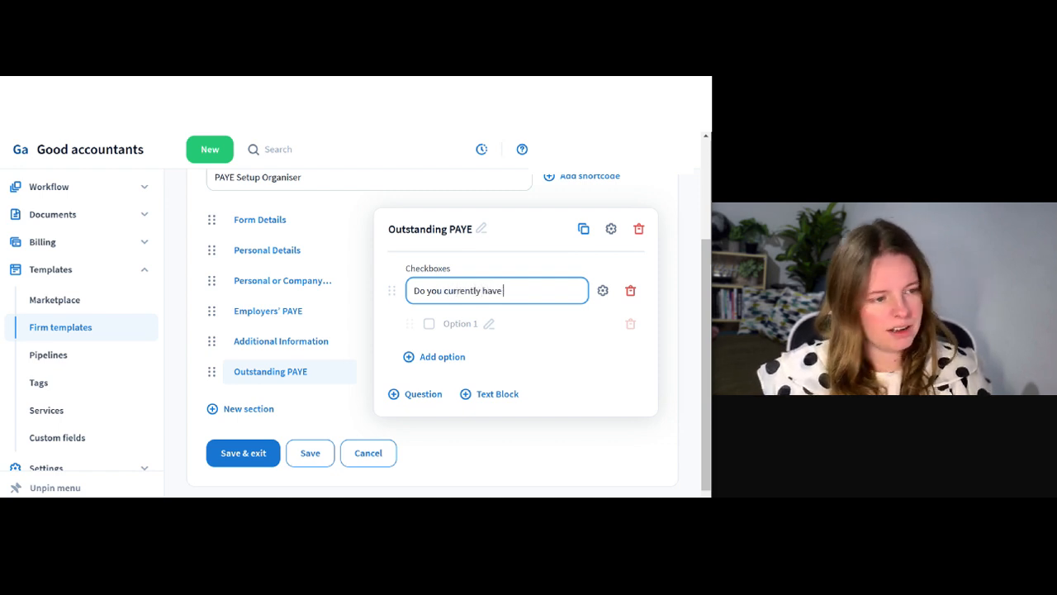
type("any large outstanding")
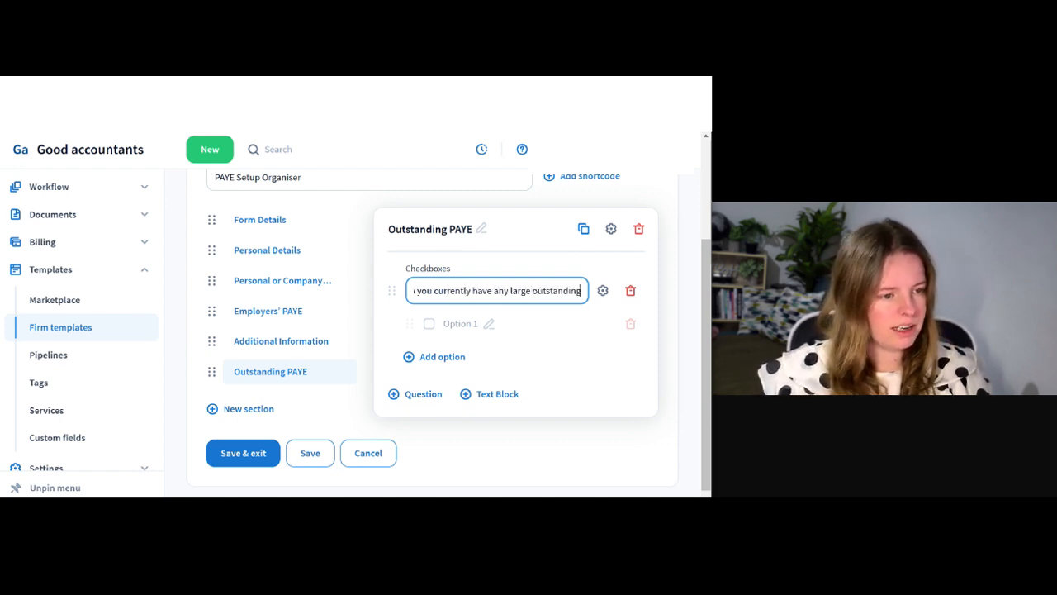
type(" debt with")
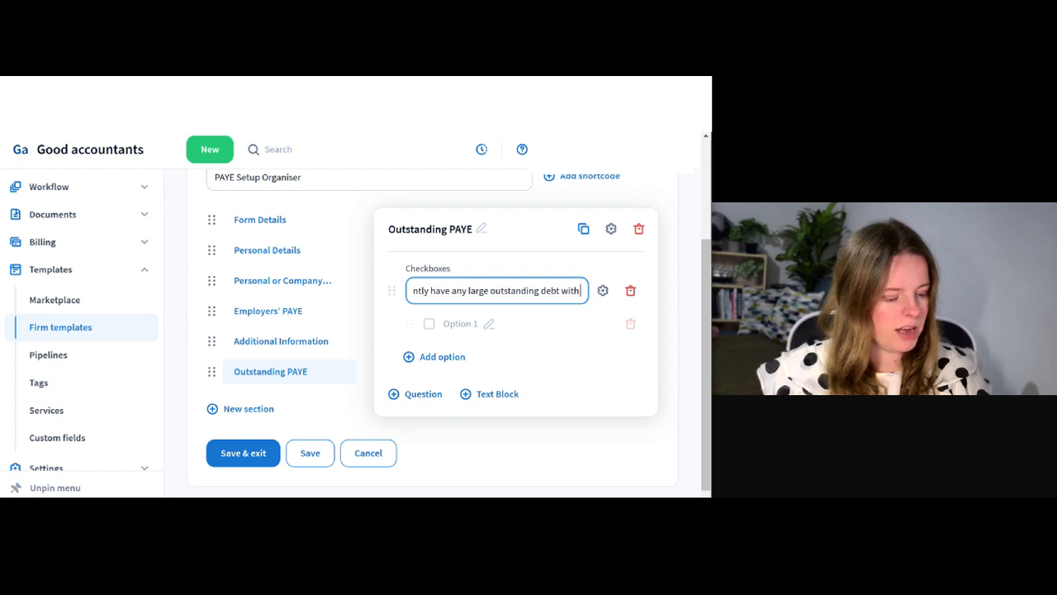
type(" HMRC regarding PAYE")
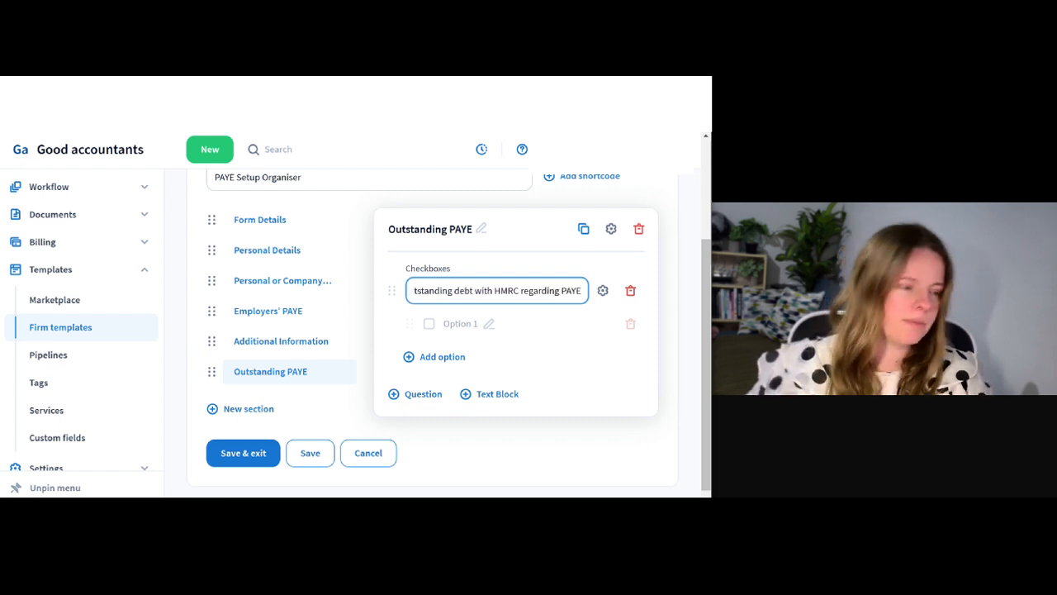
- Give the outstanding PAYE debt question two checkbox options, "YES" and "NO"
left_click(462, 324)
type("YES")
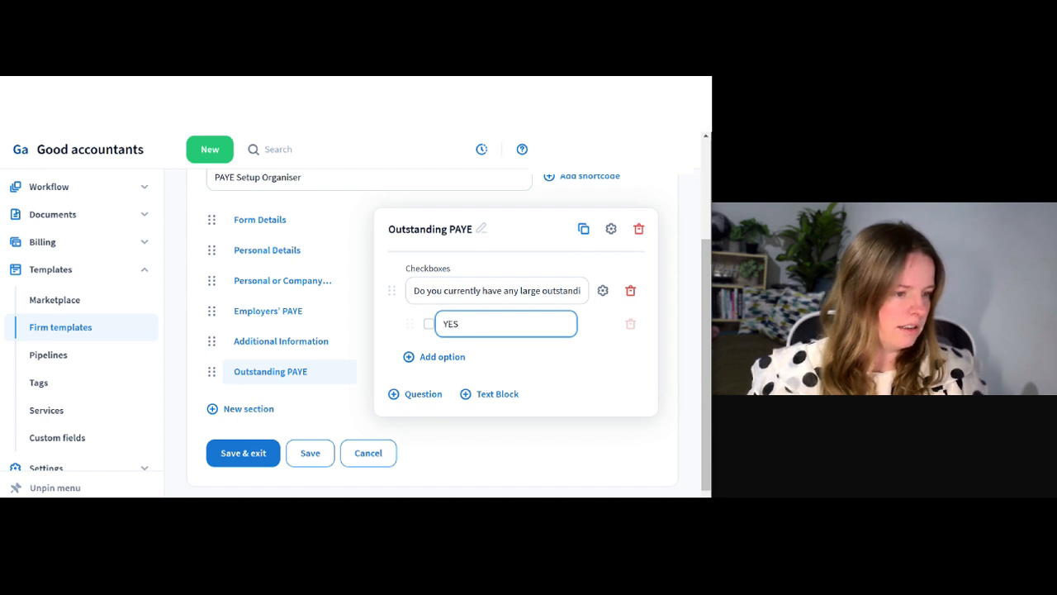
key("Return")
type("NO")
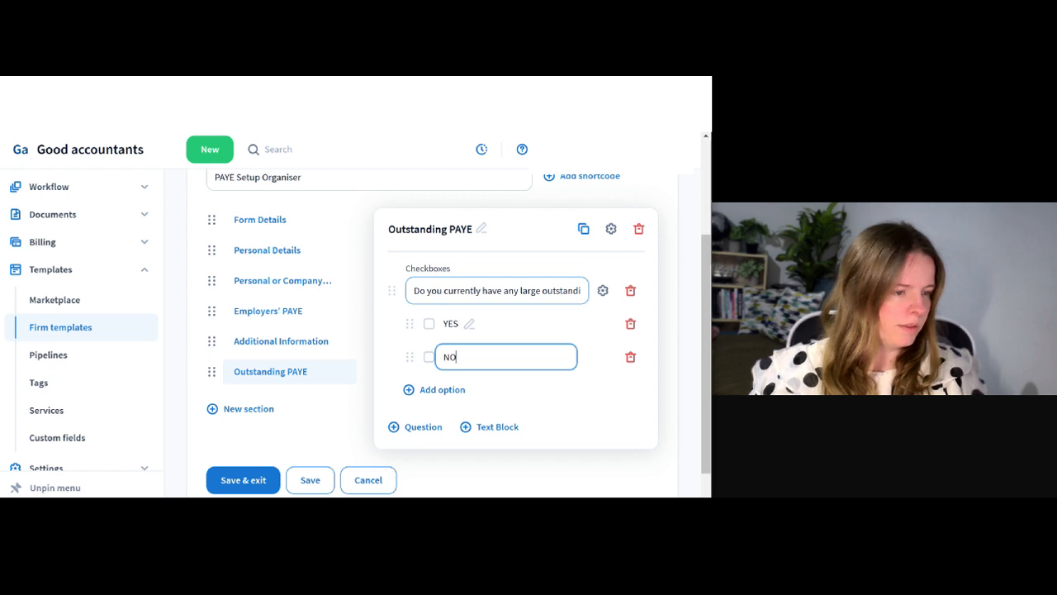
left_click(560, 291)
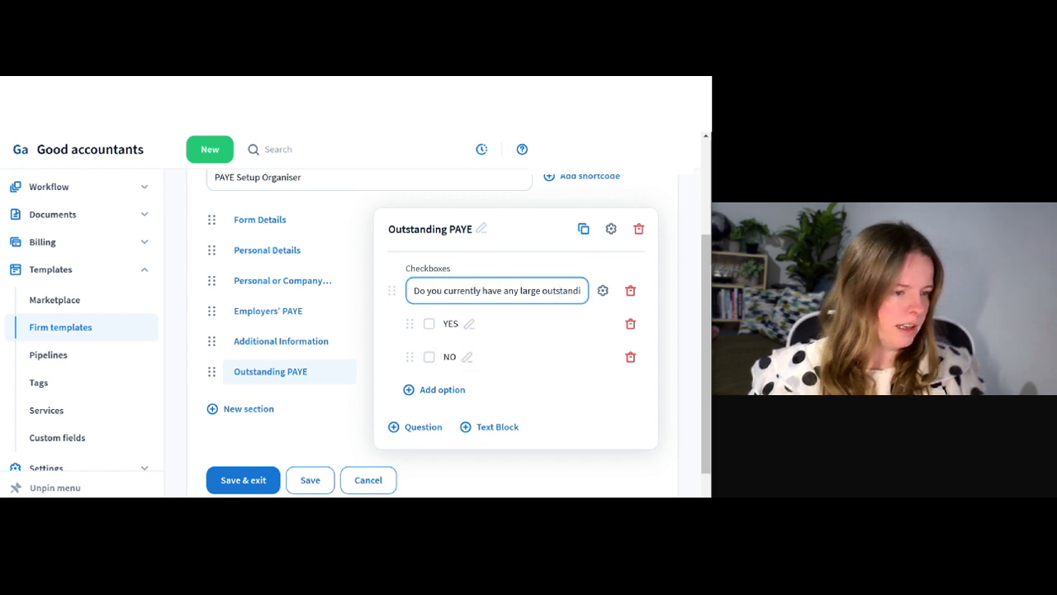
- Add a text block reading "If this is the case please provide details" below the question, save the PAYE template and leave the editor
left_click(491, 427)
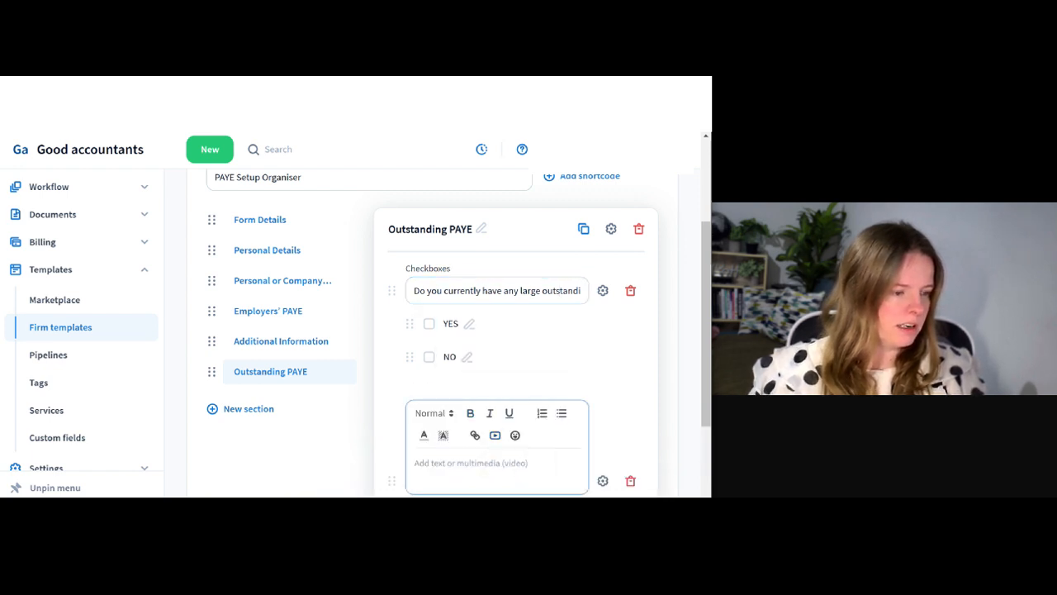
type("If this")
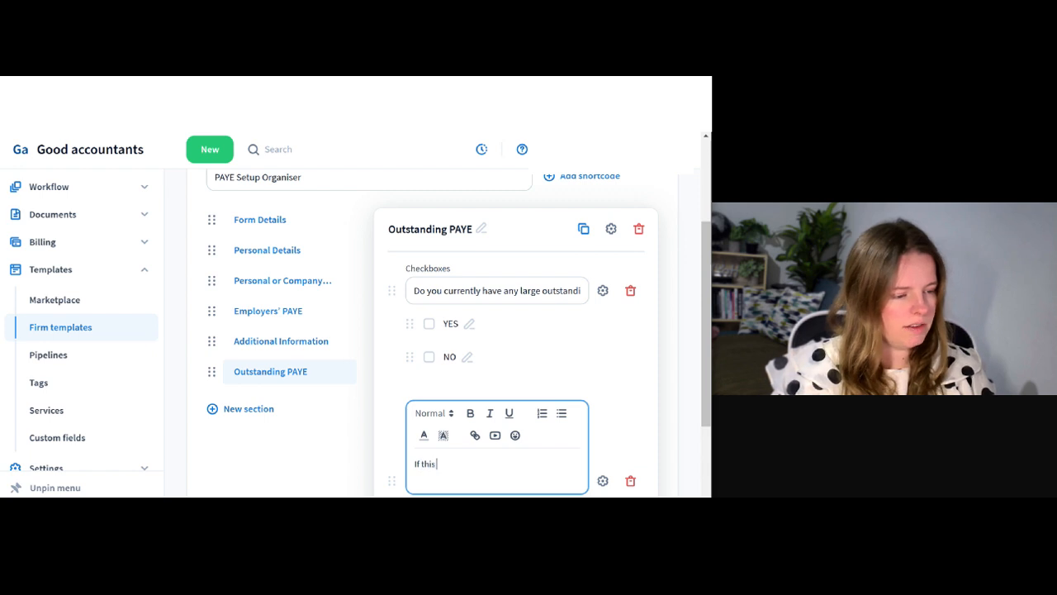
type(" is the case please pr")
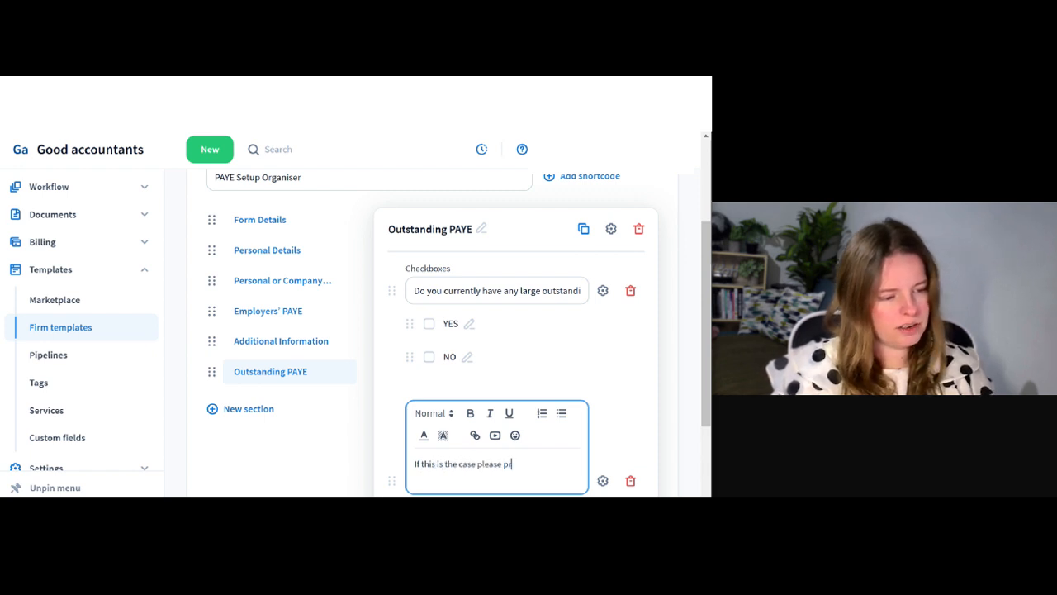
type("ovide details")
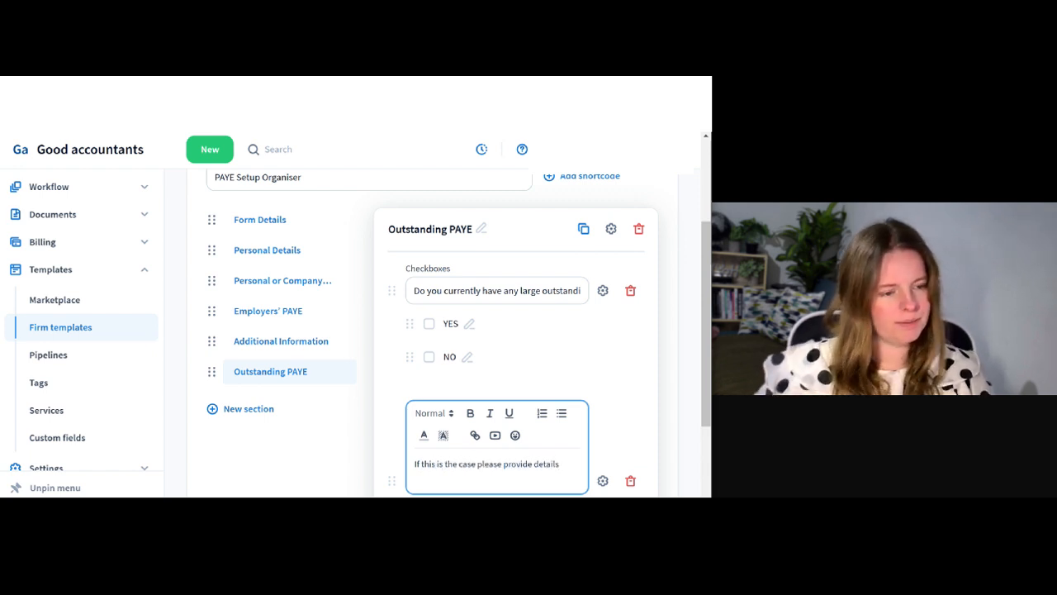
scroll(496, 347, "down", 4)
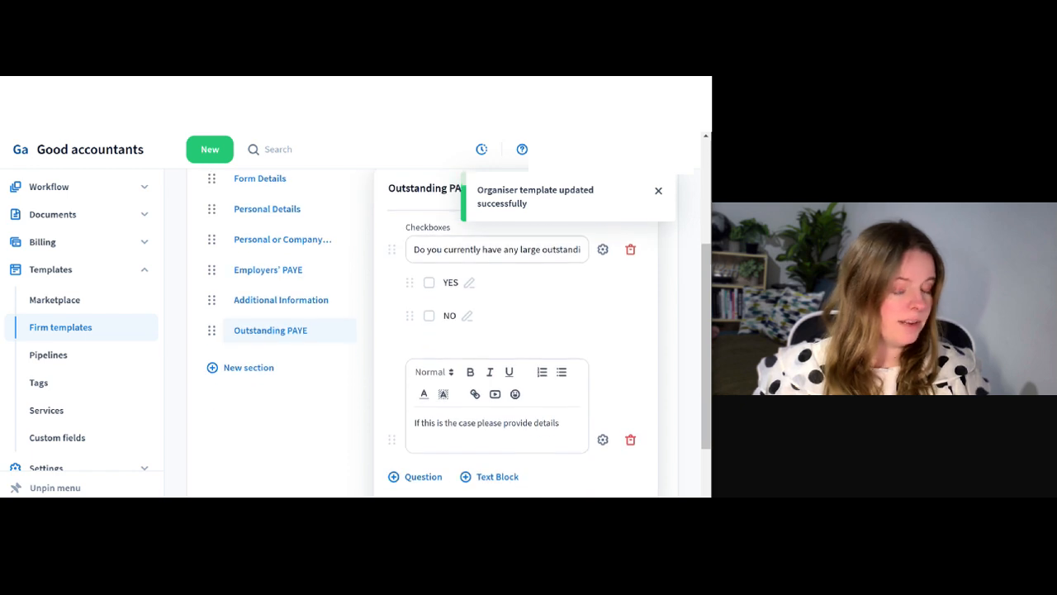
scroll(291, 396, "up", 3)
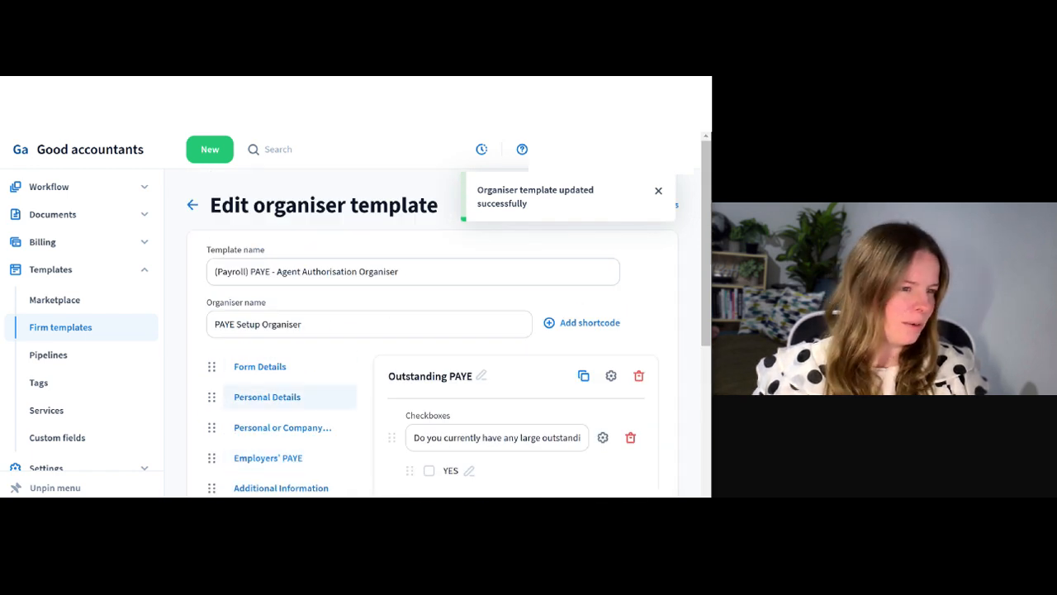
left_click(192, 205)
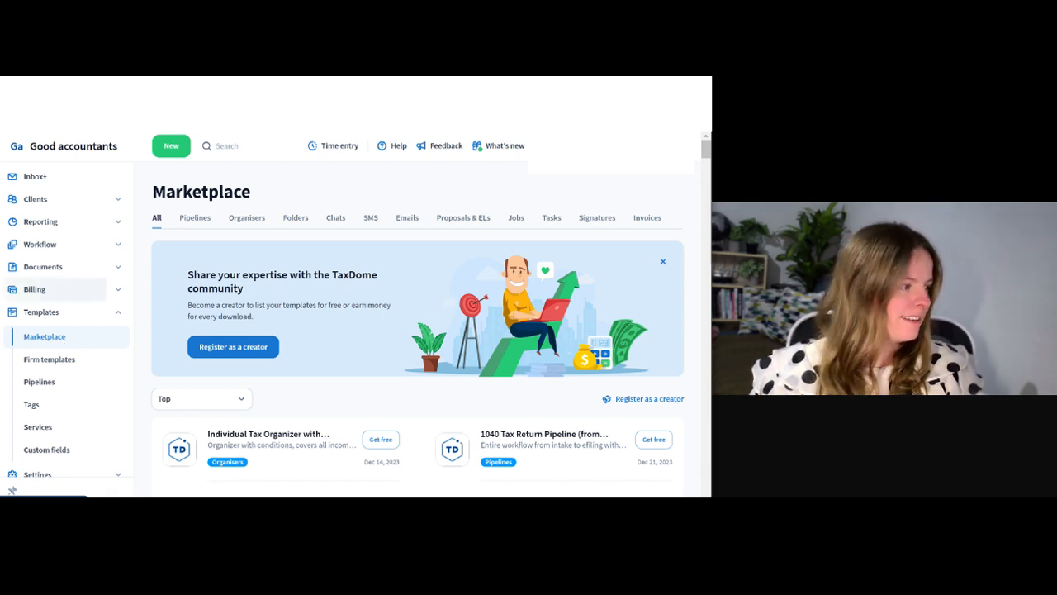
- Open the client accounts list, select both active accounts and start sending them an organiser
left_click(41, 312)
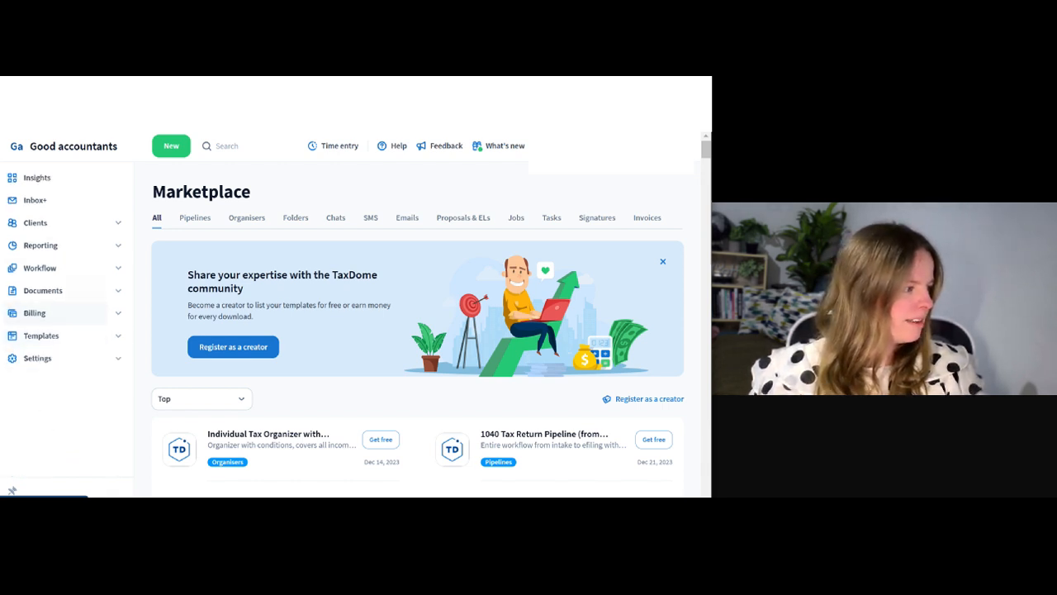
left_click(50, 222)
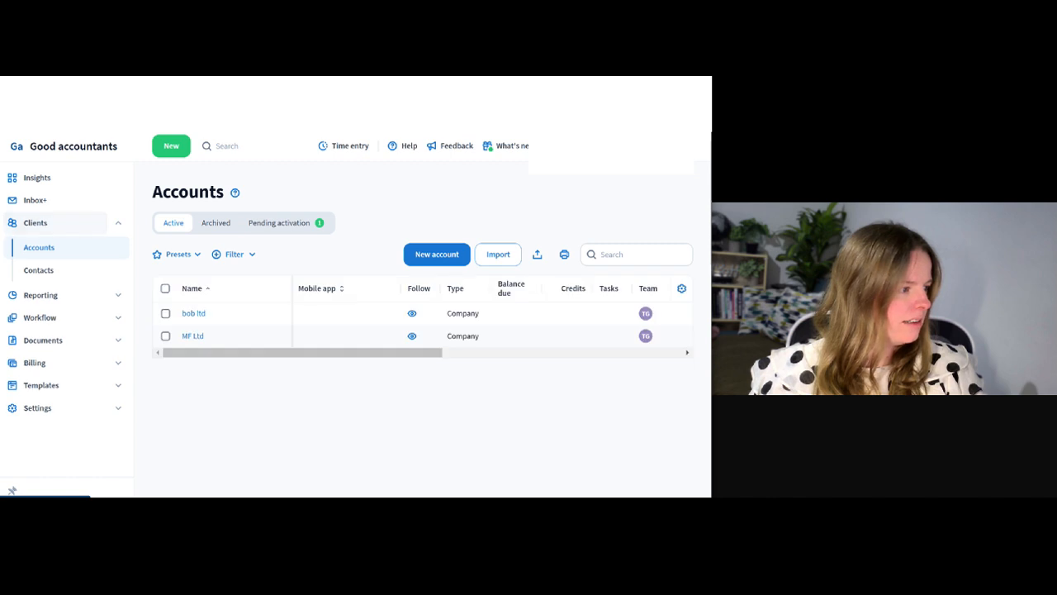
left_click(165, 288)
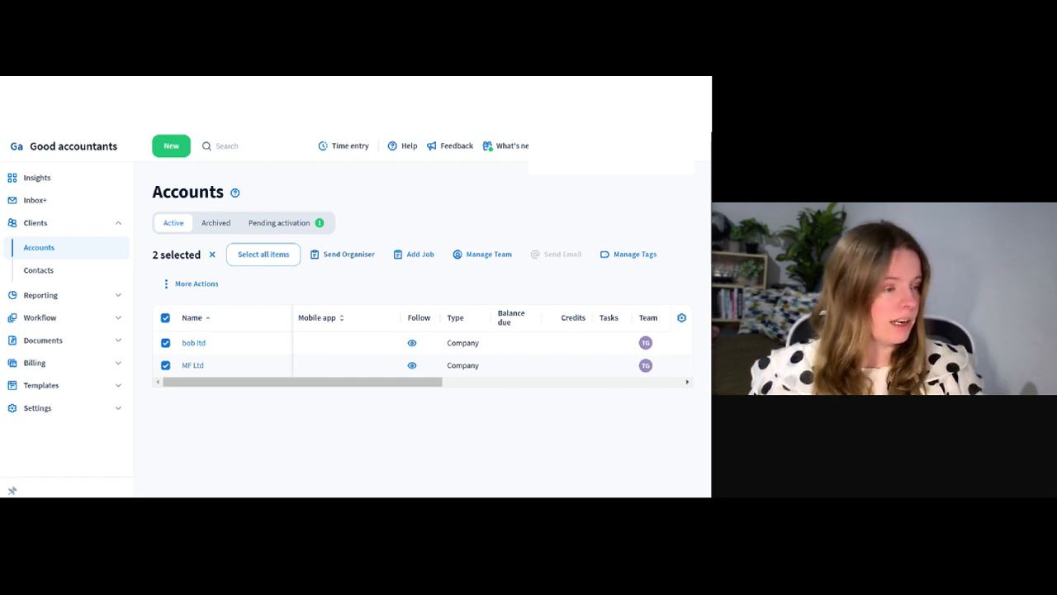
left_click(343, 254)
- Choose the "VAT - Questionnaire" template for the organiser being created
left_click(330, 289)
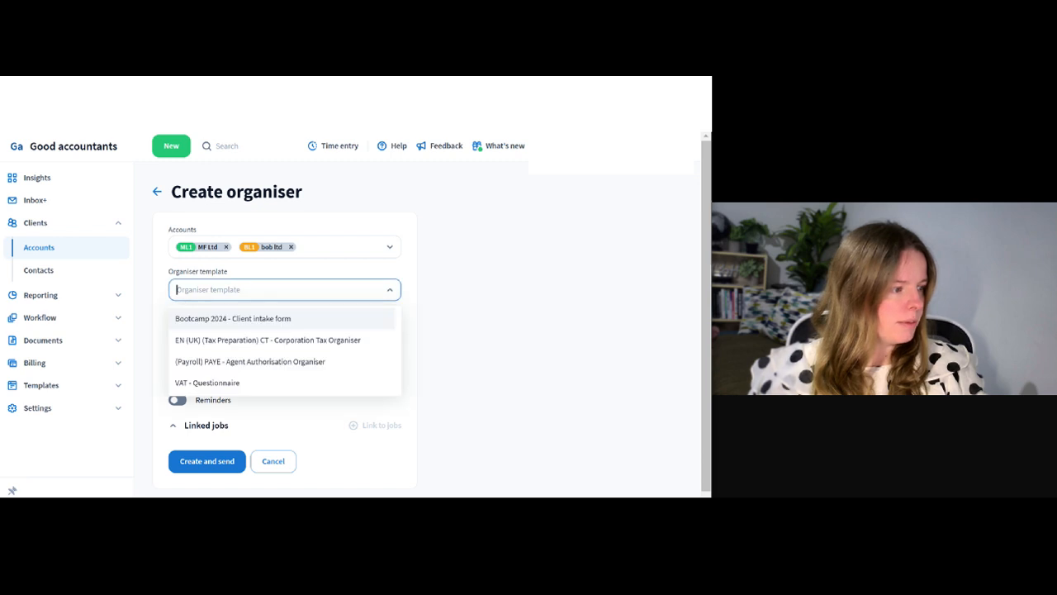
key("Down")
key("Down")
key("Down")
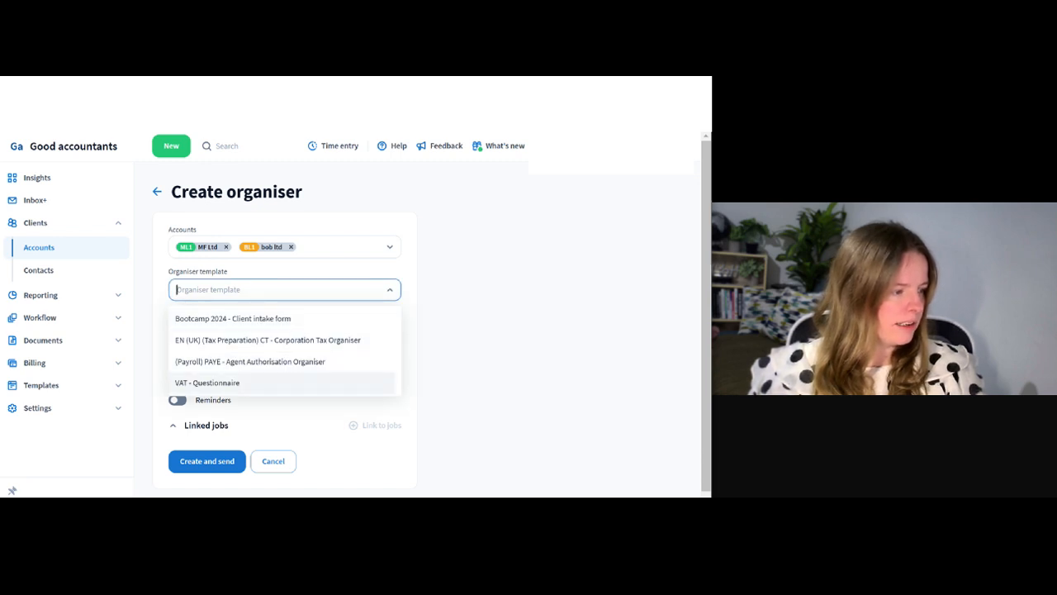
key("Return")
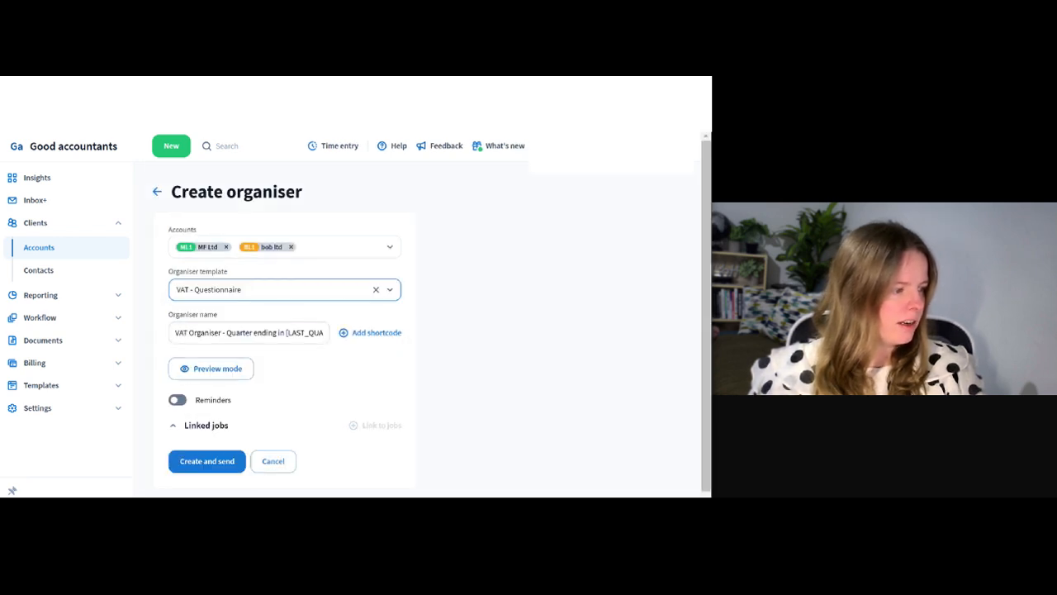
- Preview the VAT organiser as the client sees it and review the questions in the VAT Position section
left_click(211, 369)
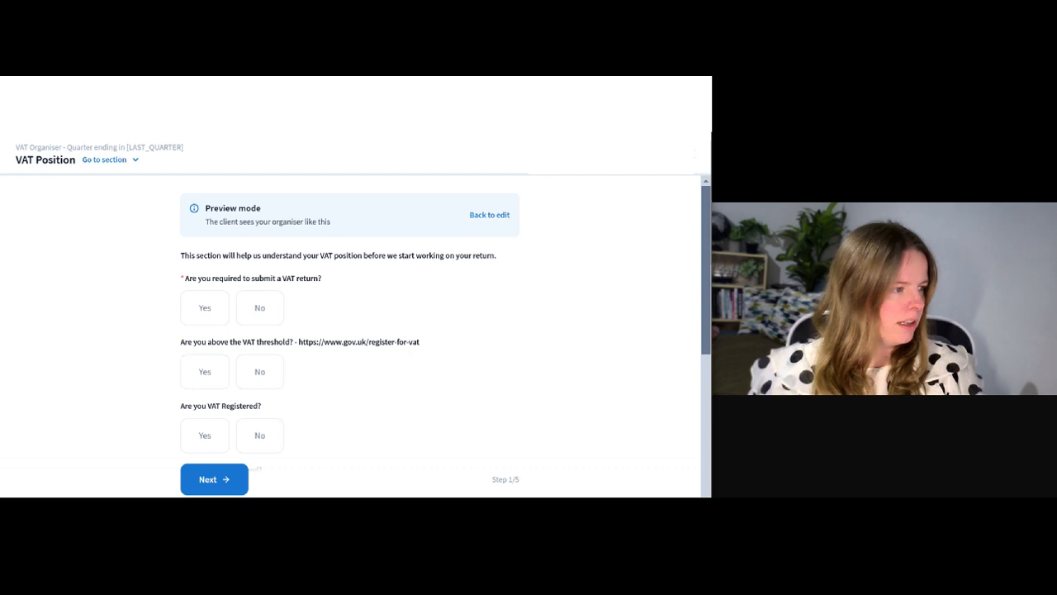
scroll(355, 331, "down", 5)
left_click(214, 479)
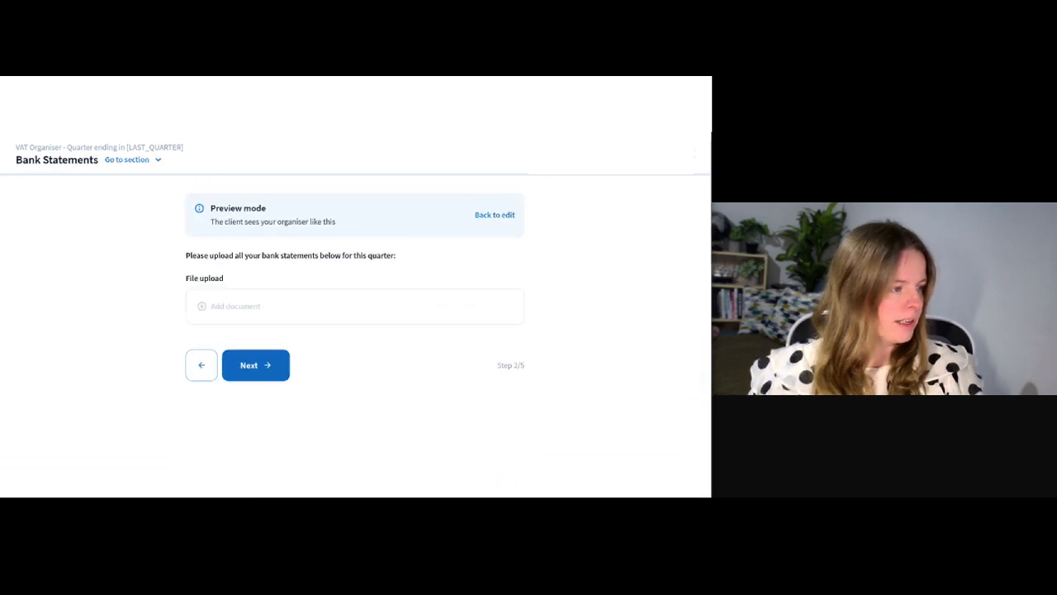
left_click(201, 365)
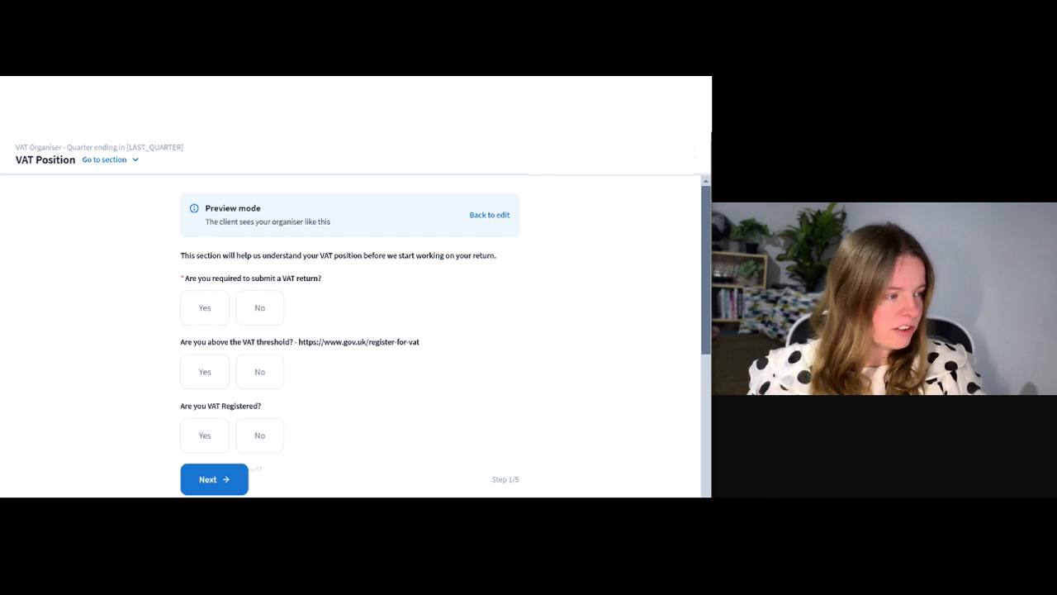
scroll(260, 246, "down", 2)
scroll(261, 247, "down", 2)
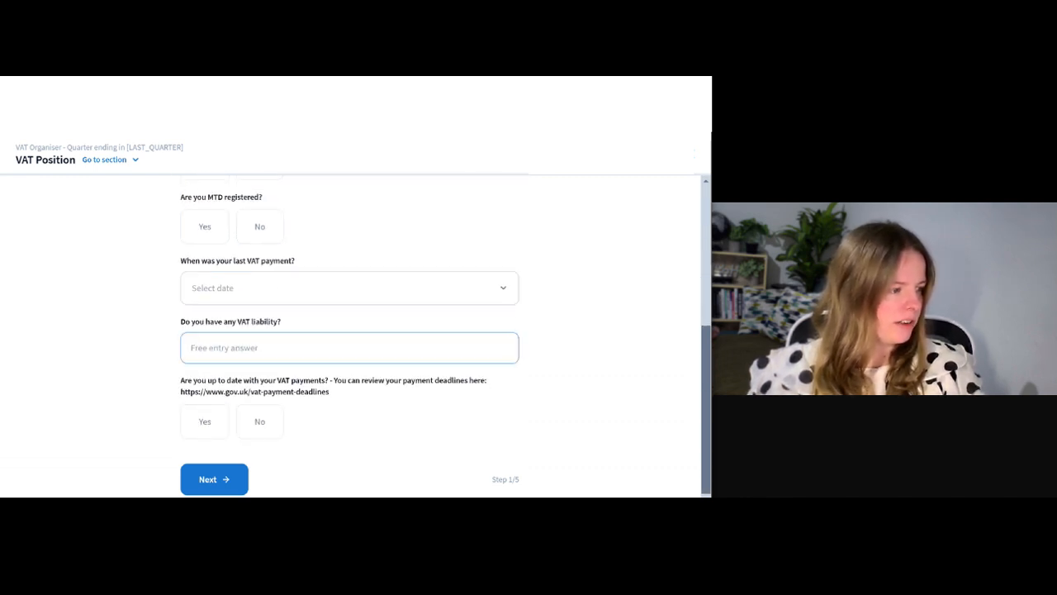
- Review the Bank Statements, Personal Expenses, Updates from HMRC and Other sections in the preview, and return to the organiser setup
left_click(214, 479)
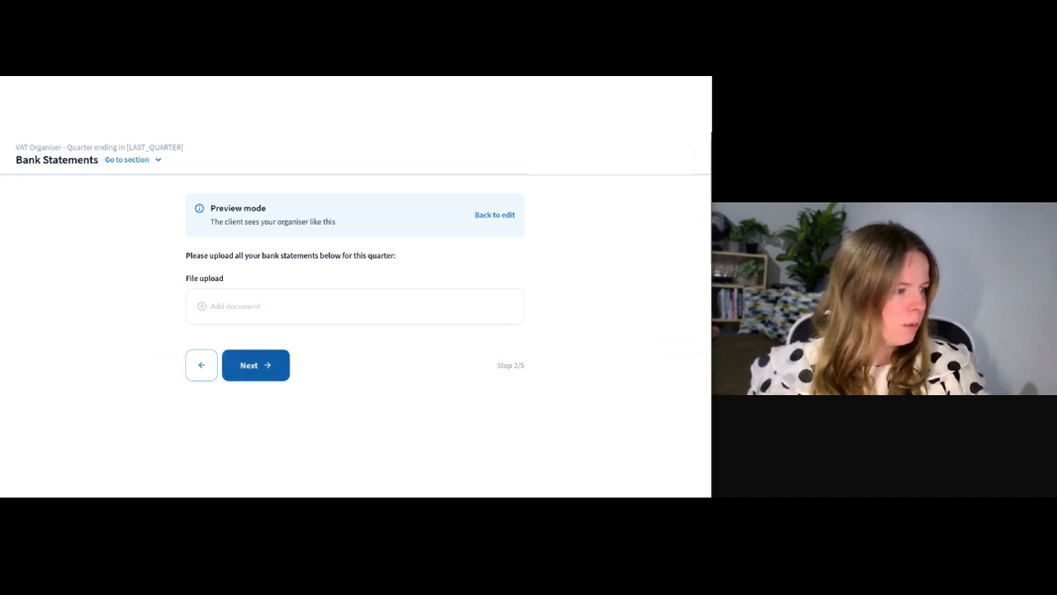
left_click(255, 365)
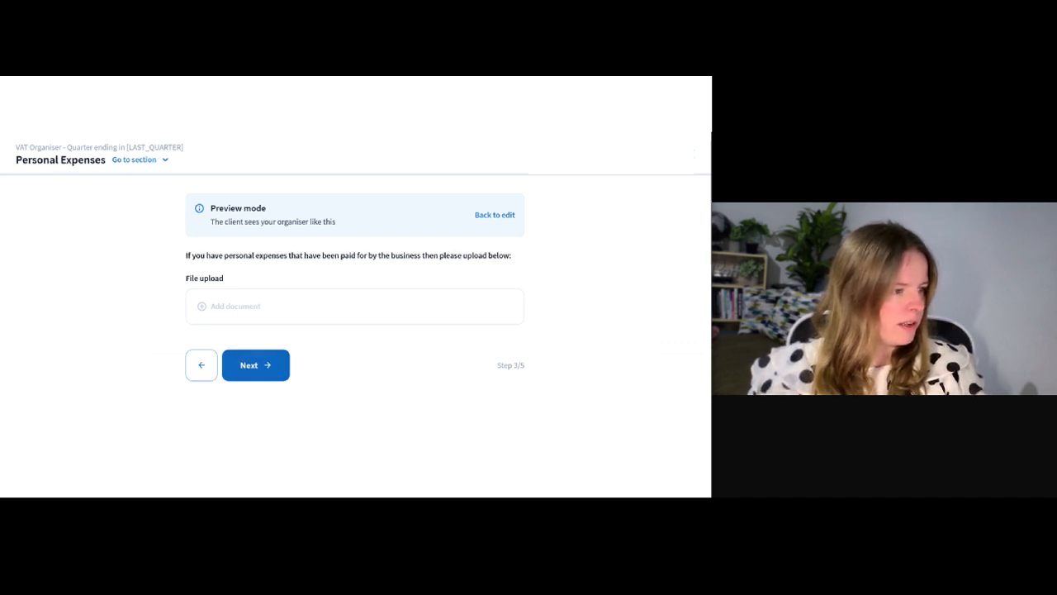
left_click(255, 364)
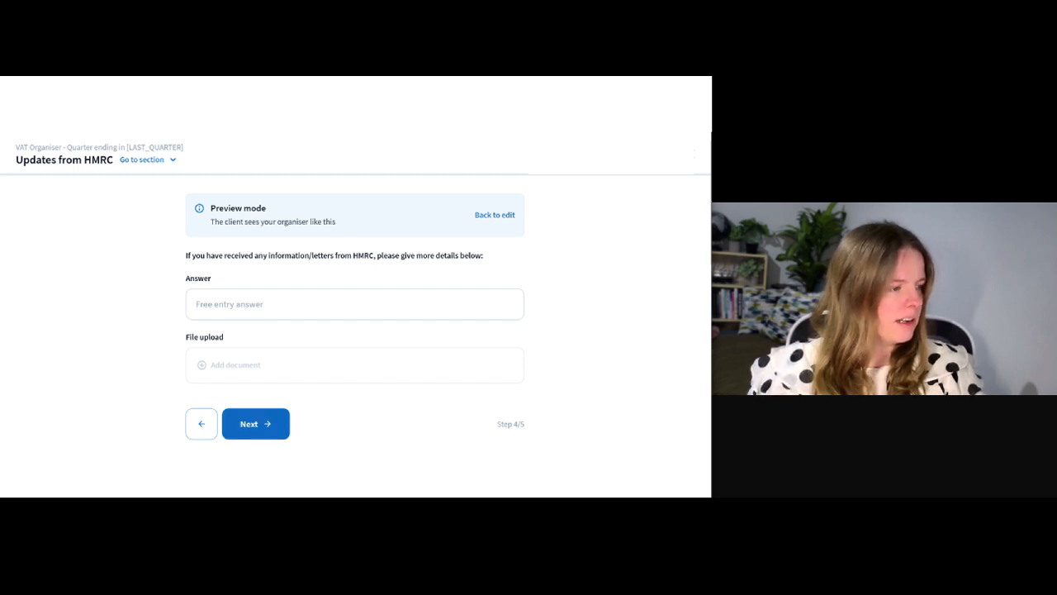
left_click(255, 424)
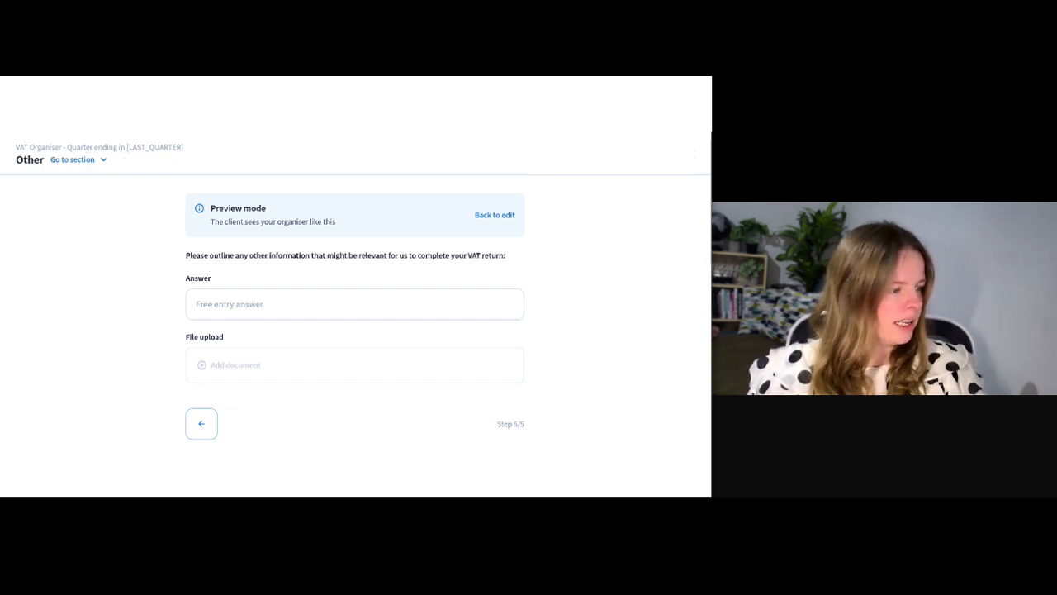
left_click(201, 423)
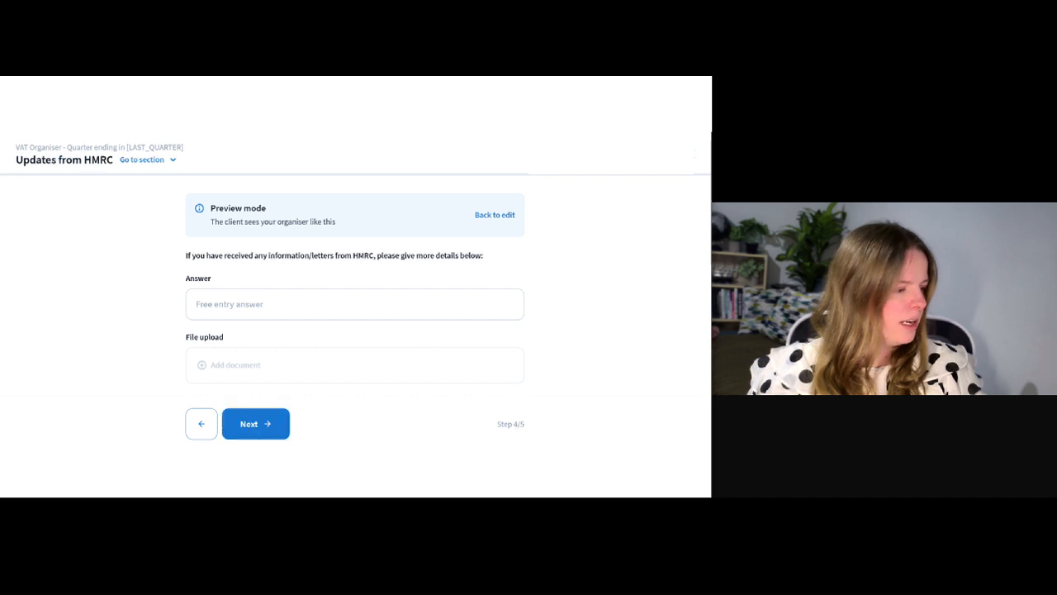
left_click(201, 423)
left_click(495, 215)
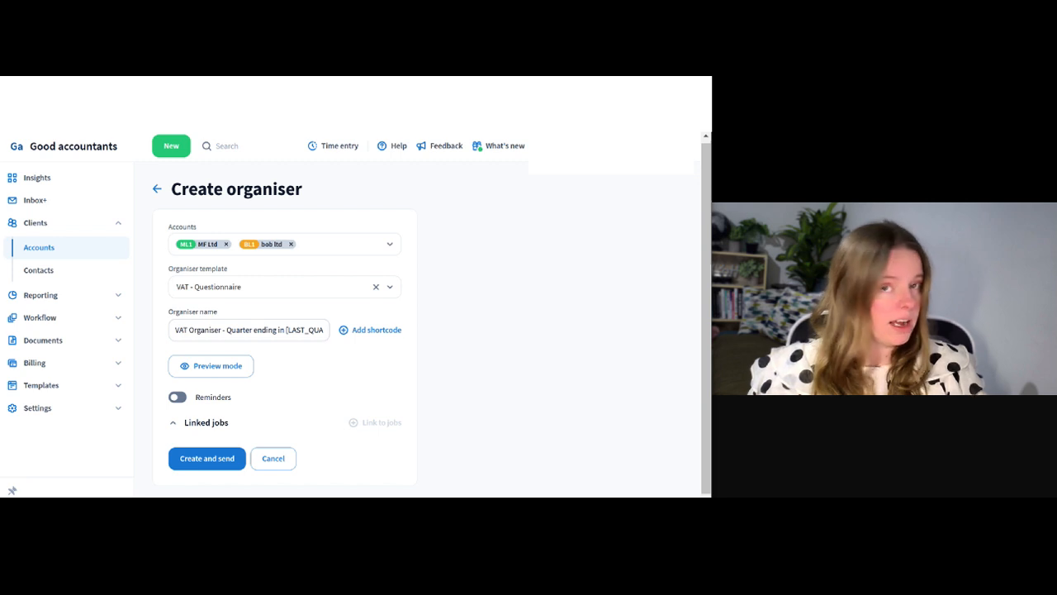
- Enable reminders with 7 days until the next reminder and 2 reminders, and create and send the VAT organiser to both accounts
left_click(177, 397)
scroll(224, 401, "down", 1)
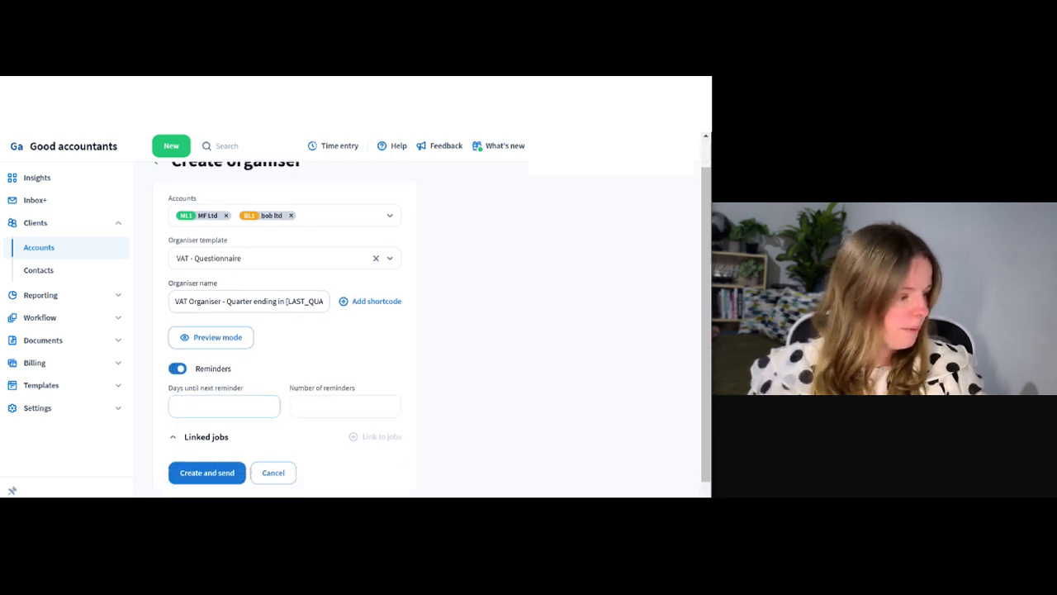
left_click(224, 392)
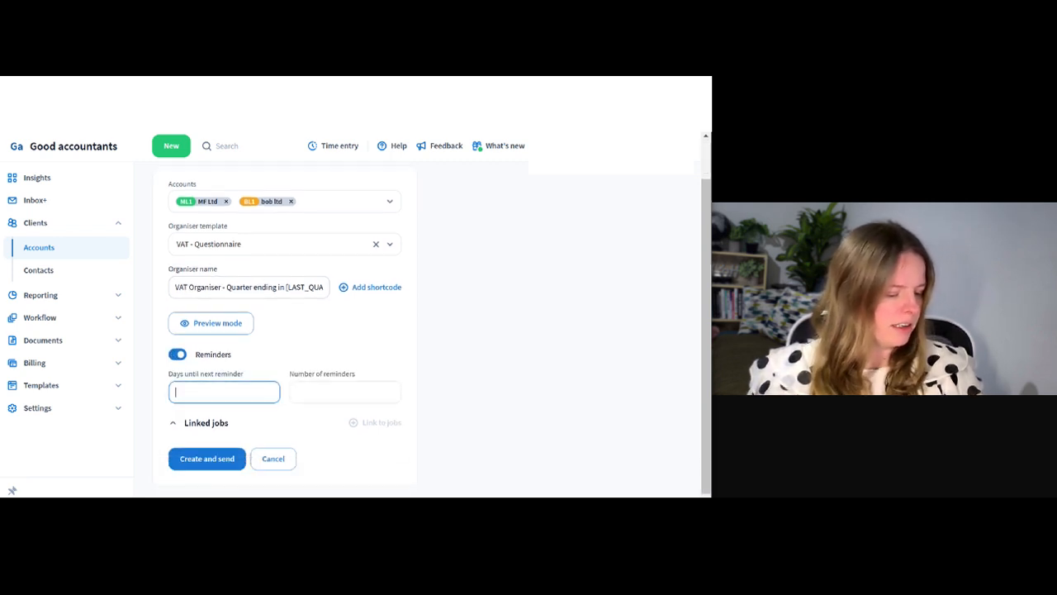
type("7")
left_click(345, 393)
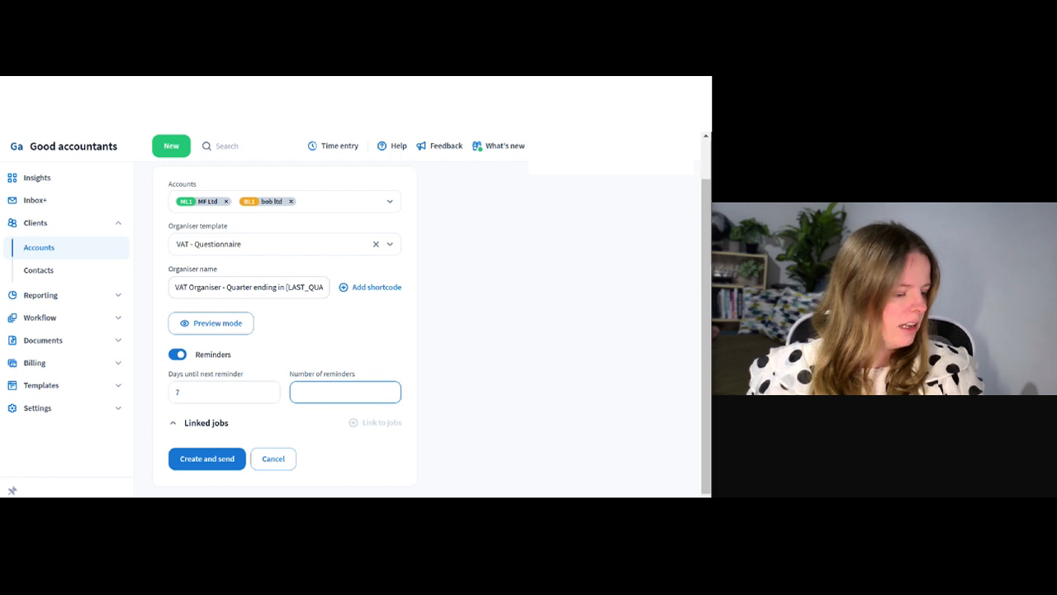
type("2")
key("Tab")
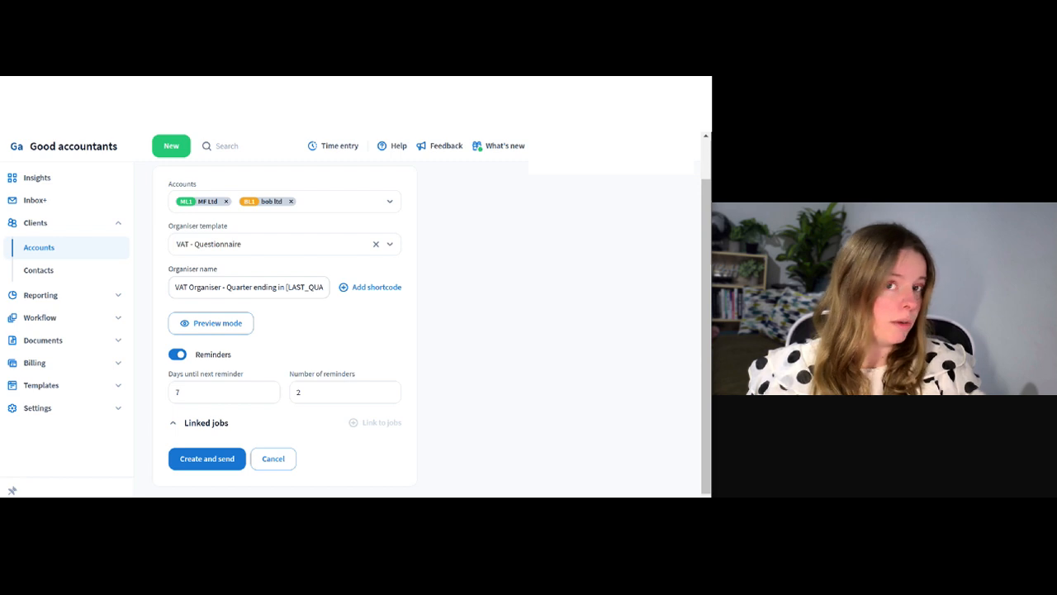
left_click(207, 459)
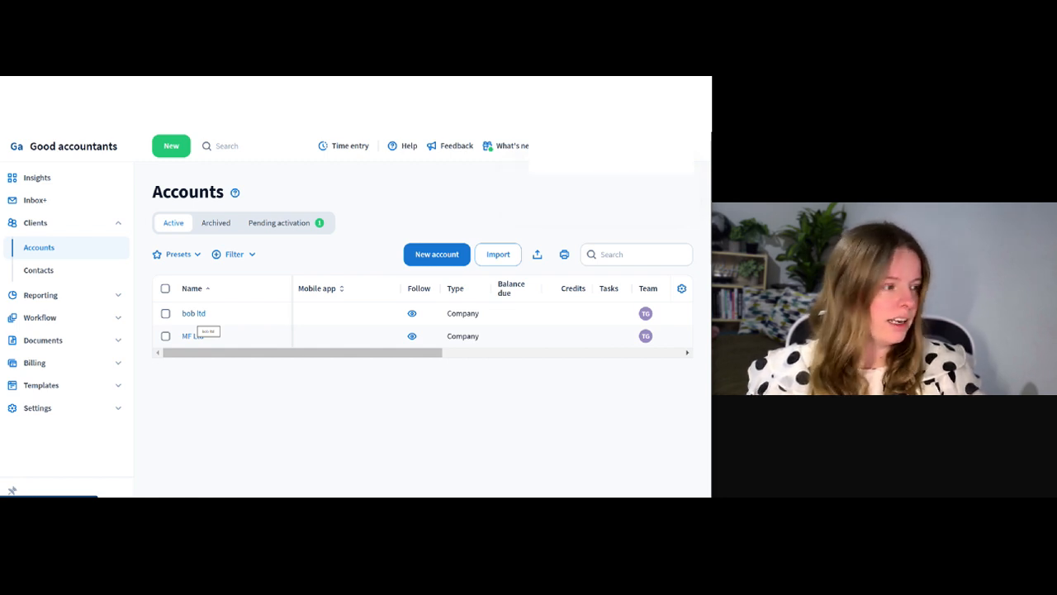
- Open the bob ltd account's organisers and check the status and progress of the VAT organiser that was sent
left_click(194, 314)
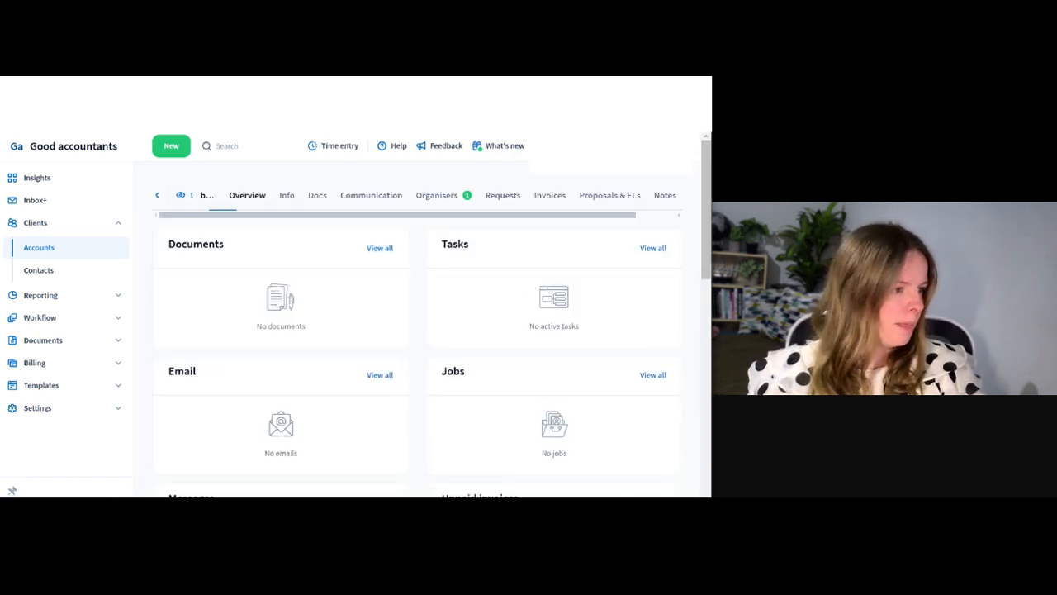
left_click(436, 195)
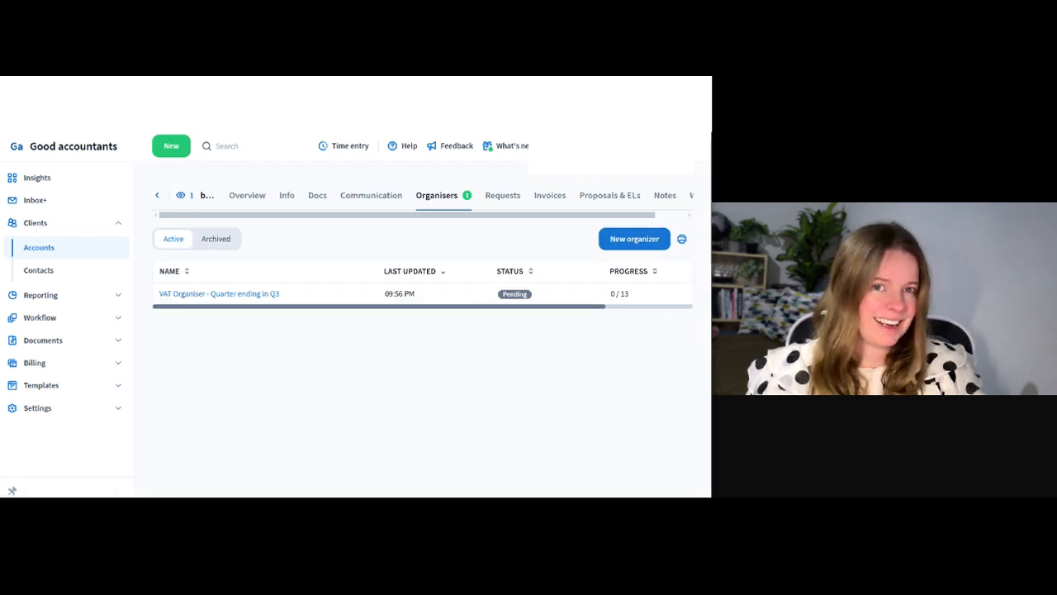
scroll(422, 289, "right", 2)
scroll(422, 289, "left", 2)
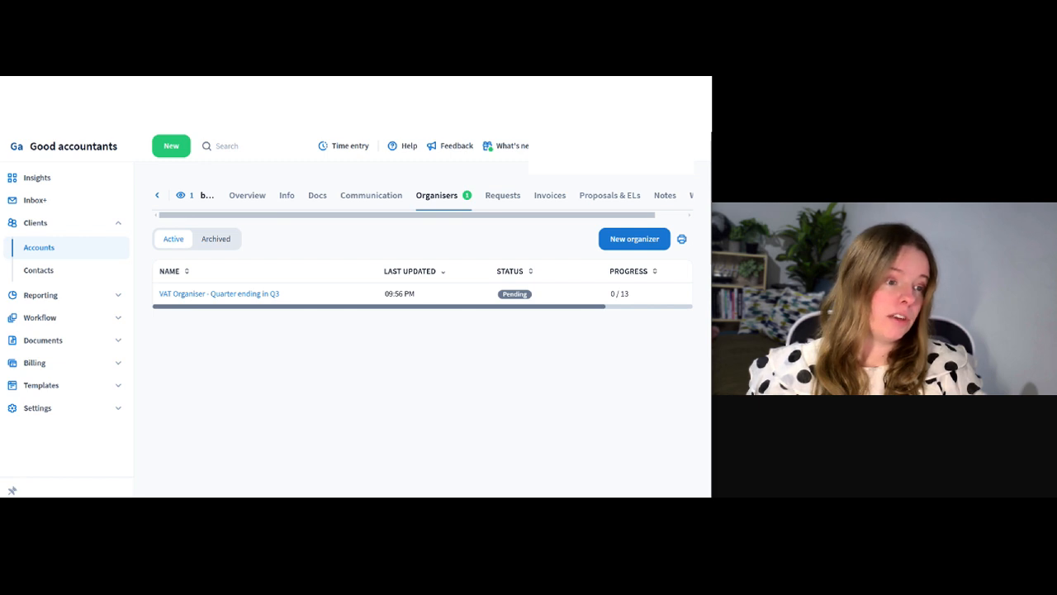
- Show the actions available for bob ltd's VAT organiser and look through the full list
scroll(422, 289, "right", 2)
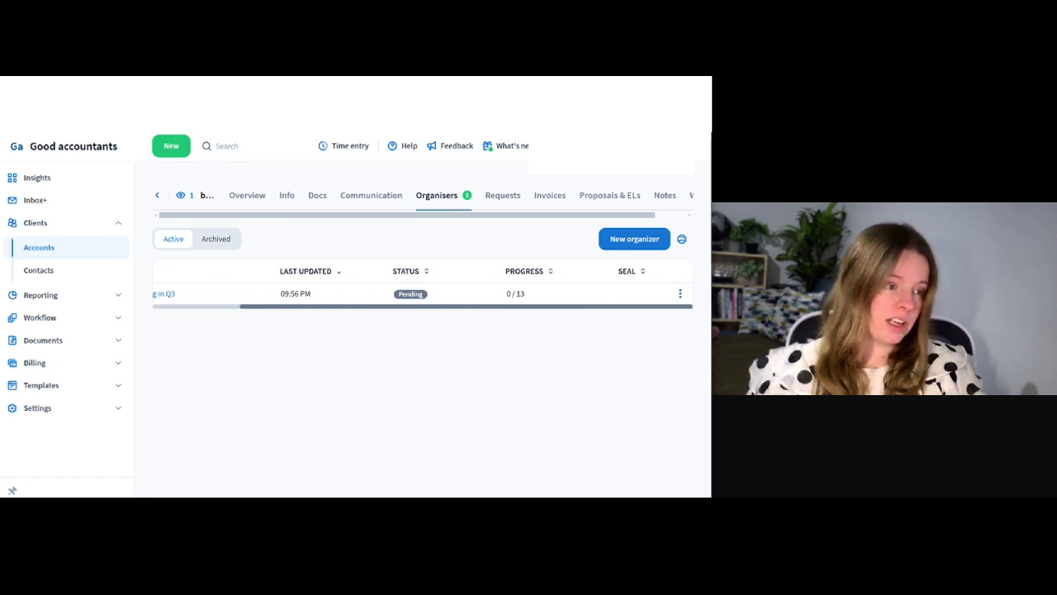
left_click(680, 294)
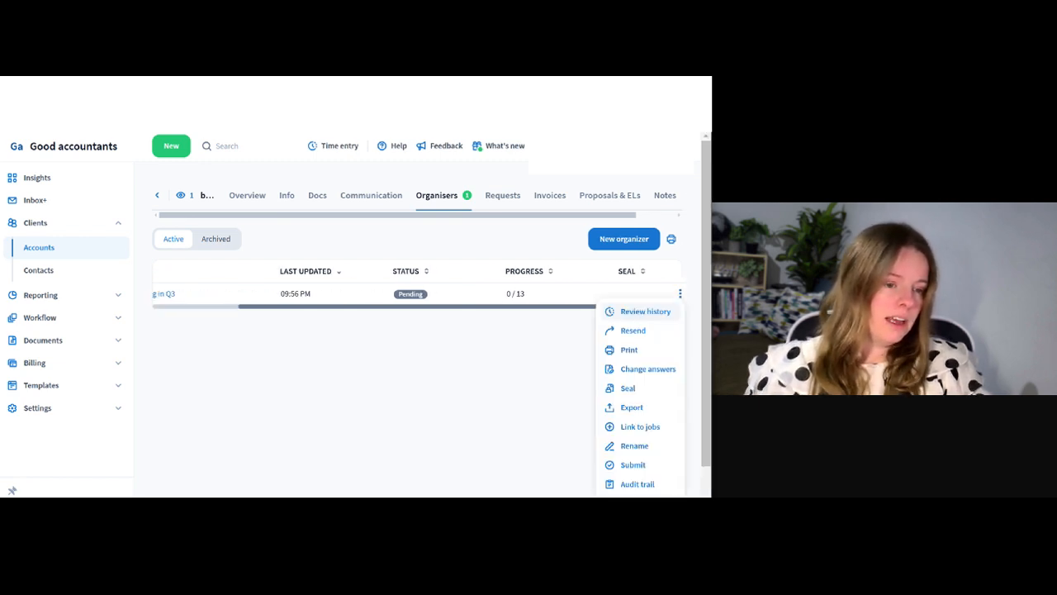
scroll(640, 331, "down", 1)
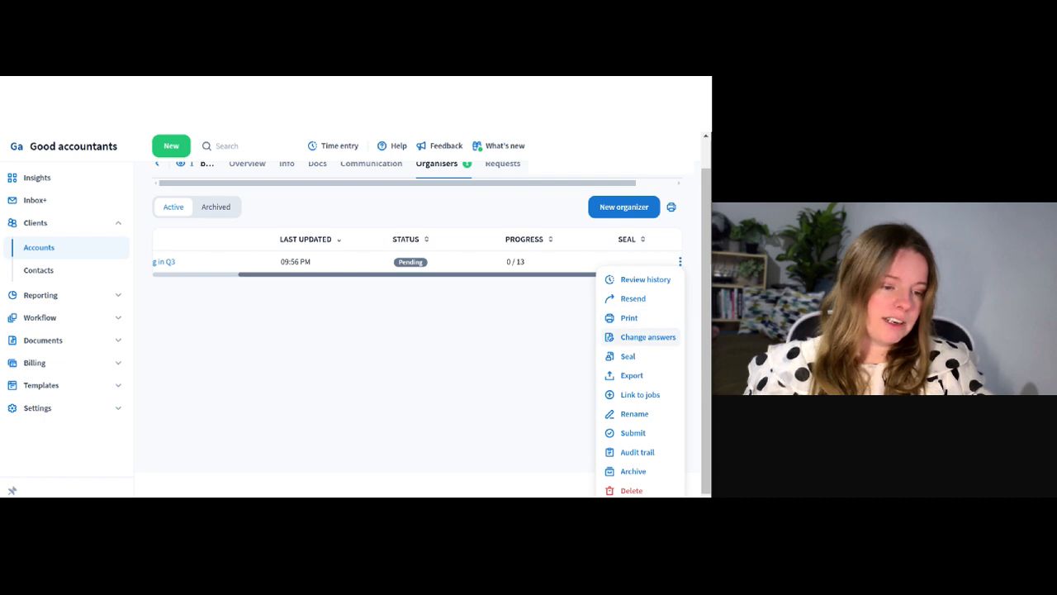